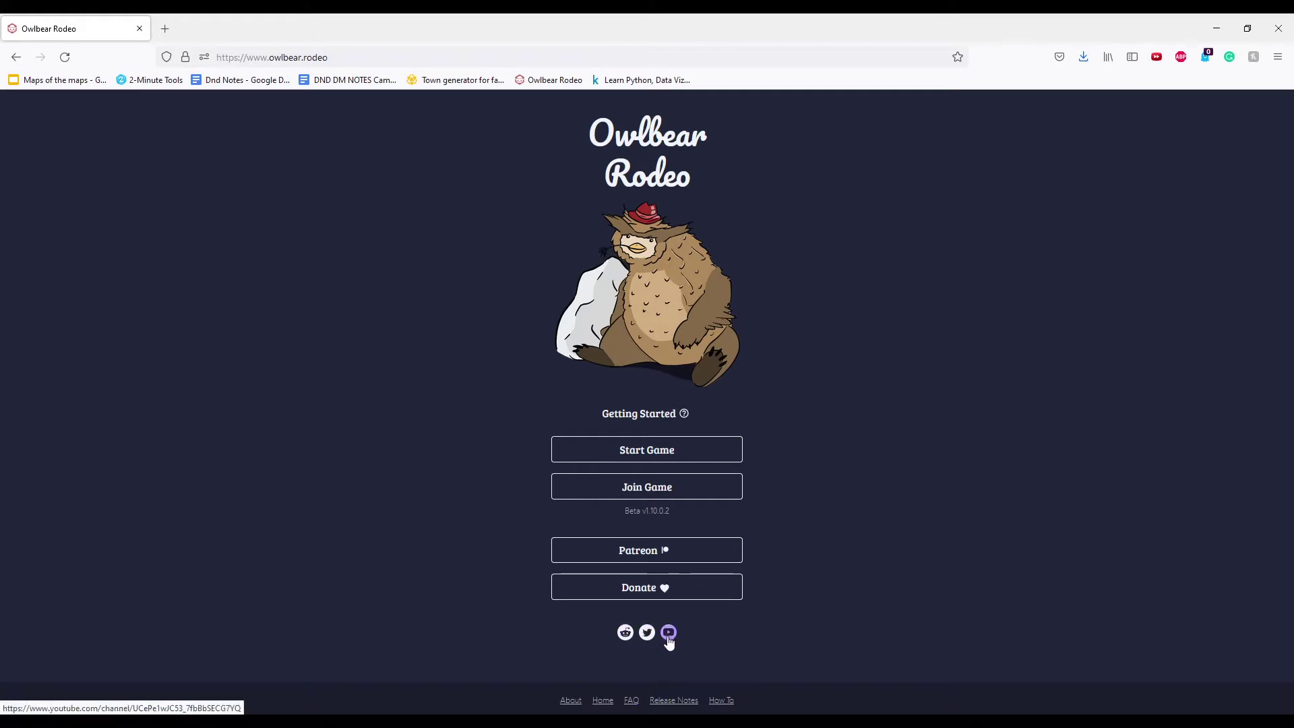
Start setting up a new game, try the Game Password field, and turn off password use
{"action": "left_click", "coordinate": [642, 452]}
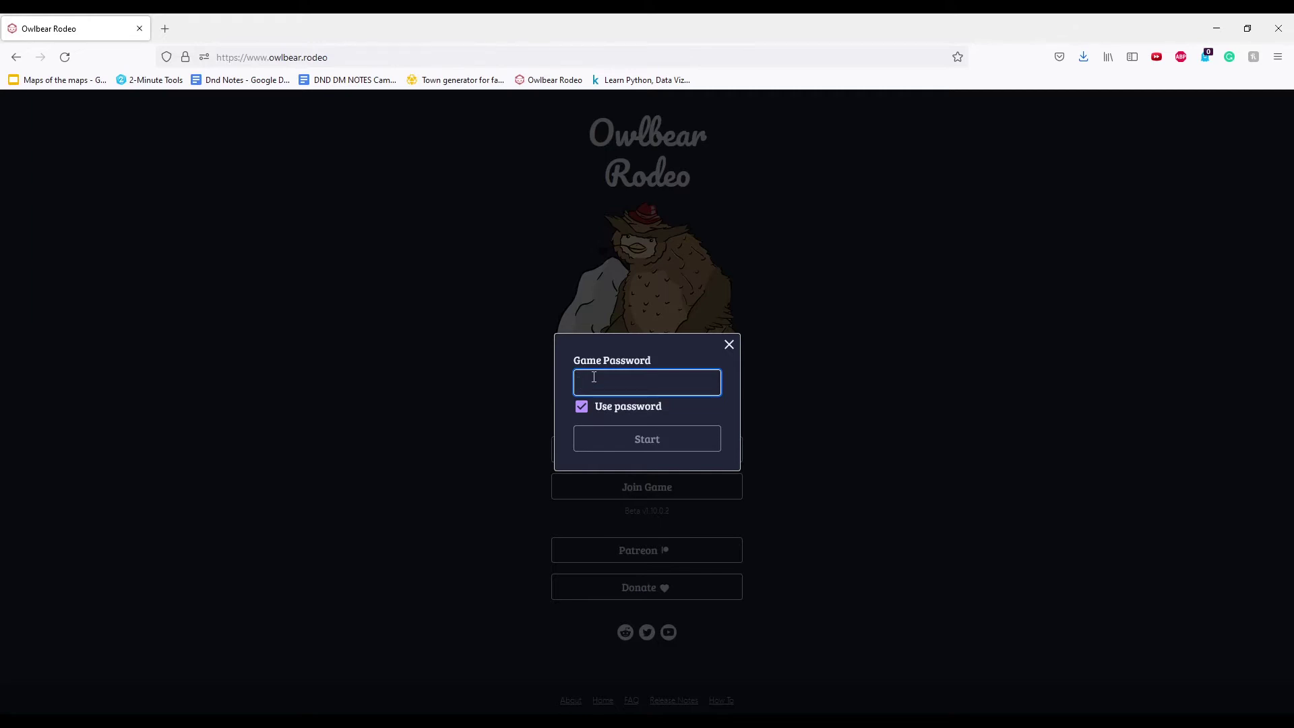
{"action": "left_click", "coordinate": [578, 411]}
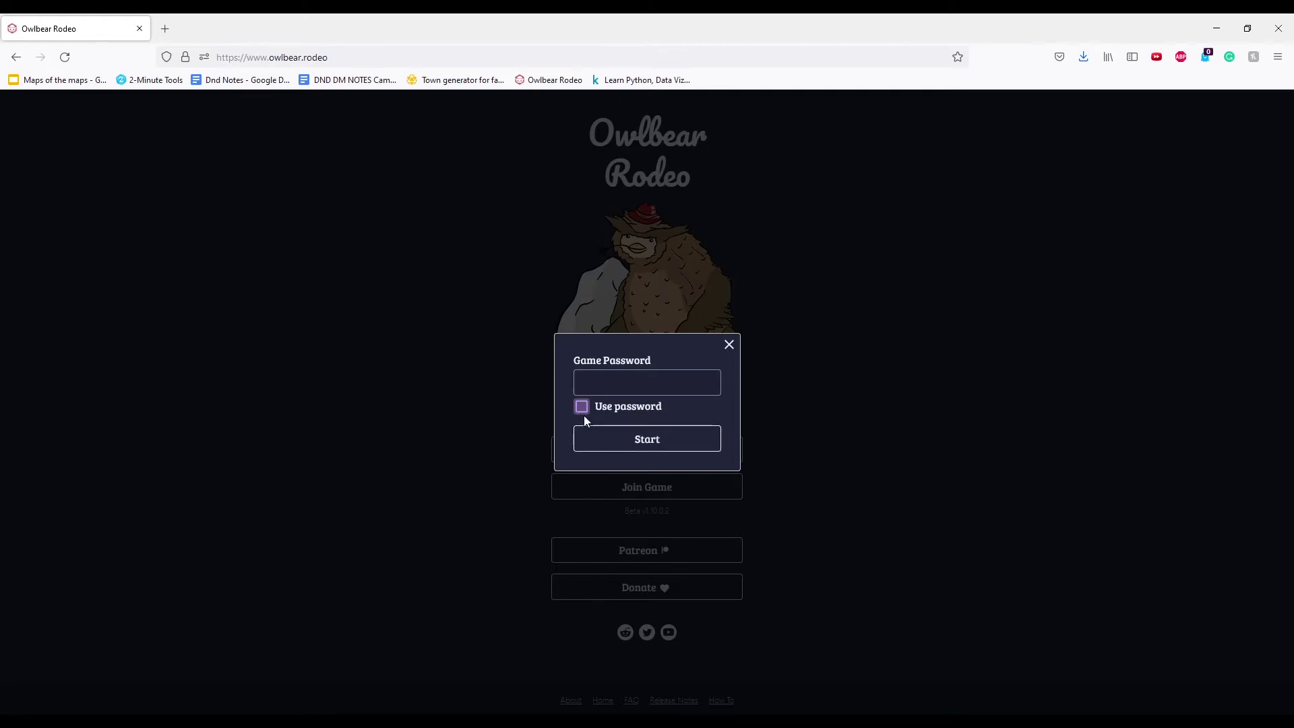
{"action": "left_click", "coordinate": [581, 411]}
{"action": "left_click", "coordinate": [599, 379]}
{"action": "type", "text": "a"}
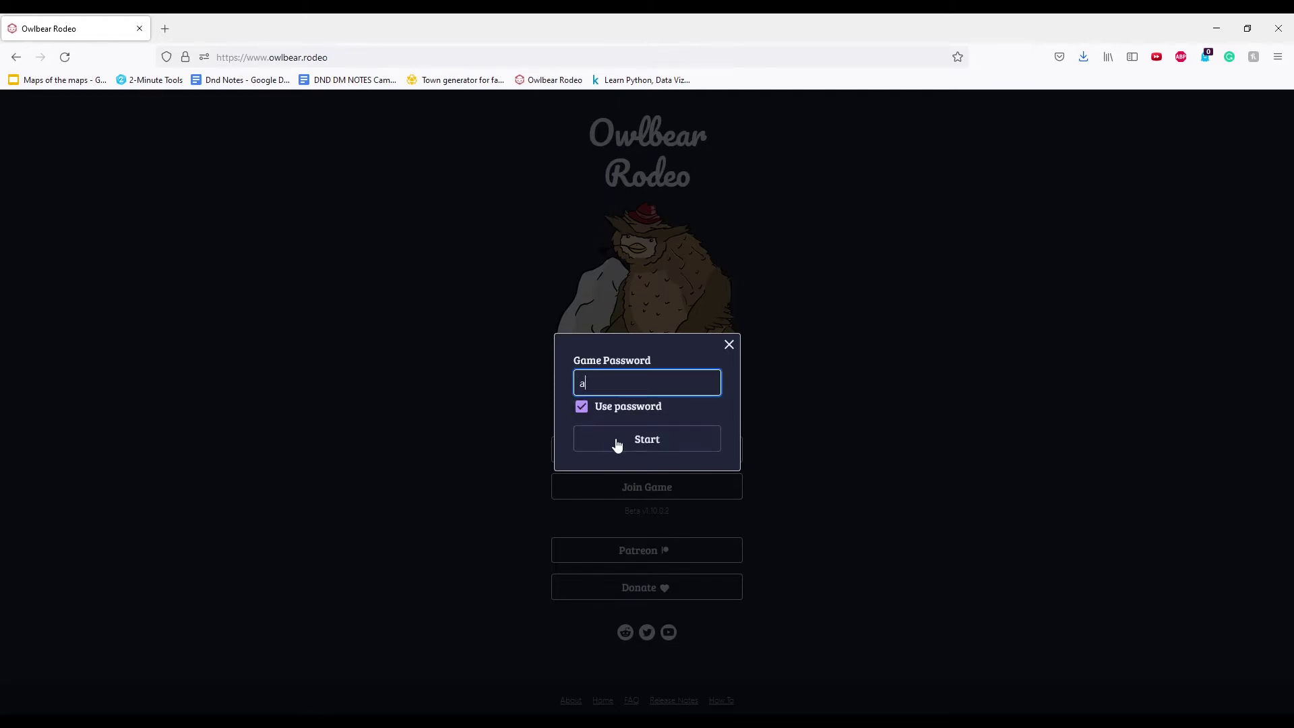
{"action": "left_click", "coordinate": [581, 407]}
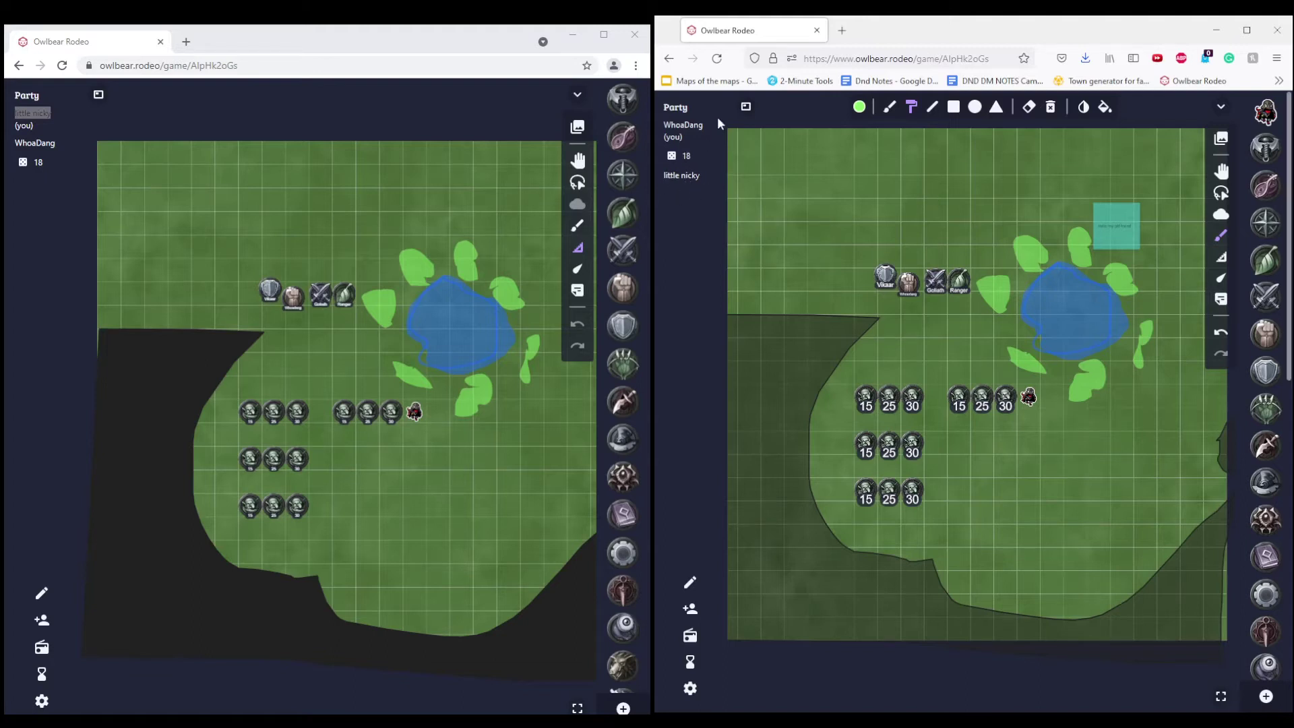
Reroll the five six-sided dice in the dice tray and close the tray
{"action": "left_click", "coordinate": [746, 106]}
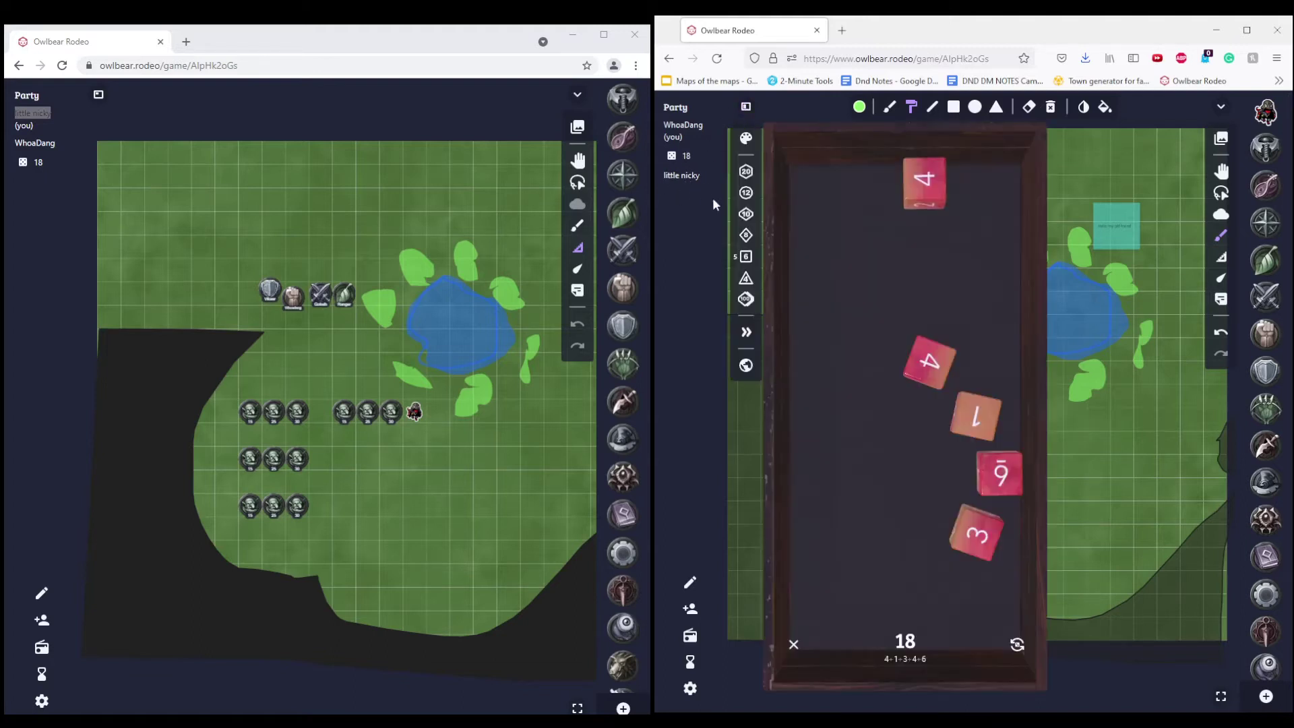
{"action": "left_click", "coordinate": [1018, 646]}
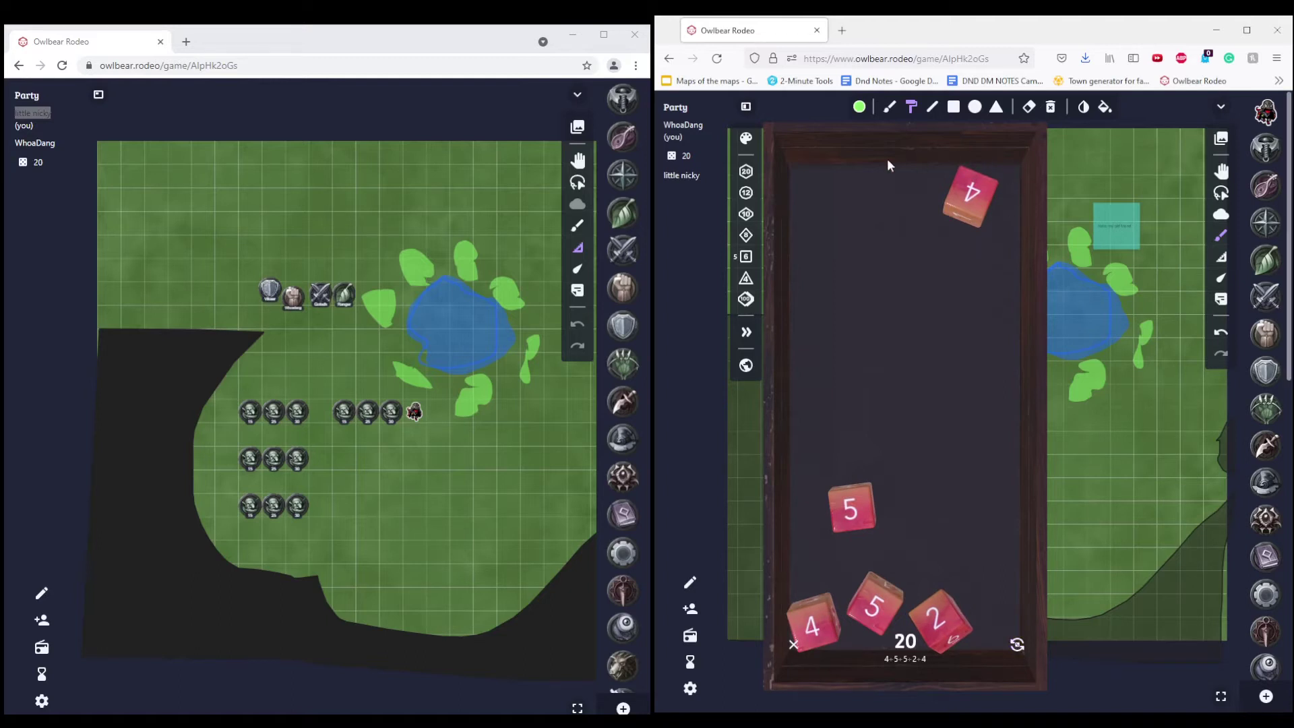
{"action": "left_click", "coordinate": [745, 108]}
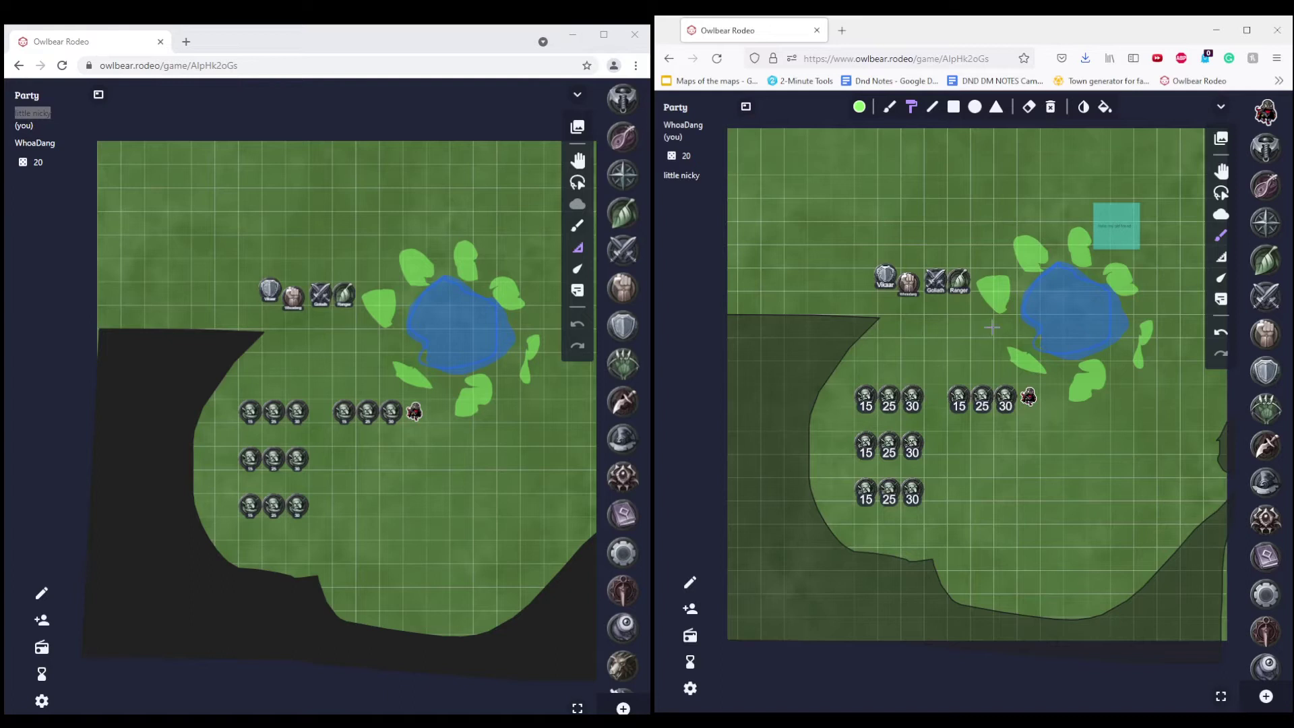
Move the hooded character token down the map in the game master's window, and reposition it beneath the nearby goblin row in the player's window
{"action": "left_click", "coordinate": [1221, 172]}
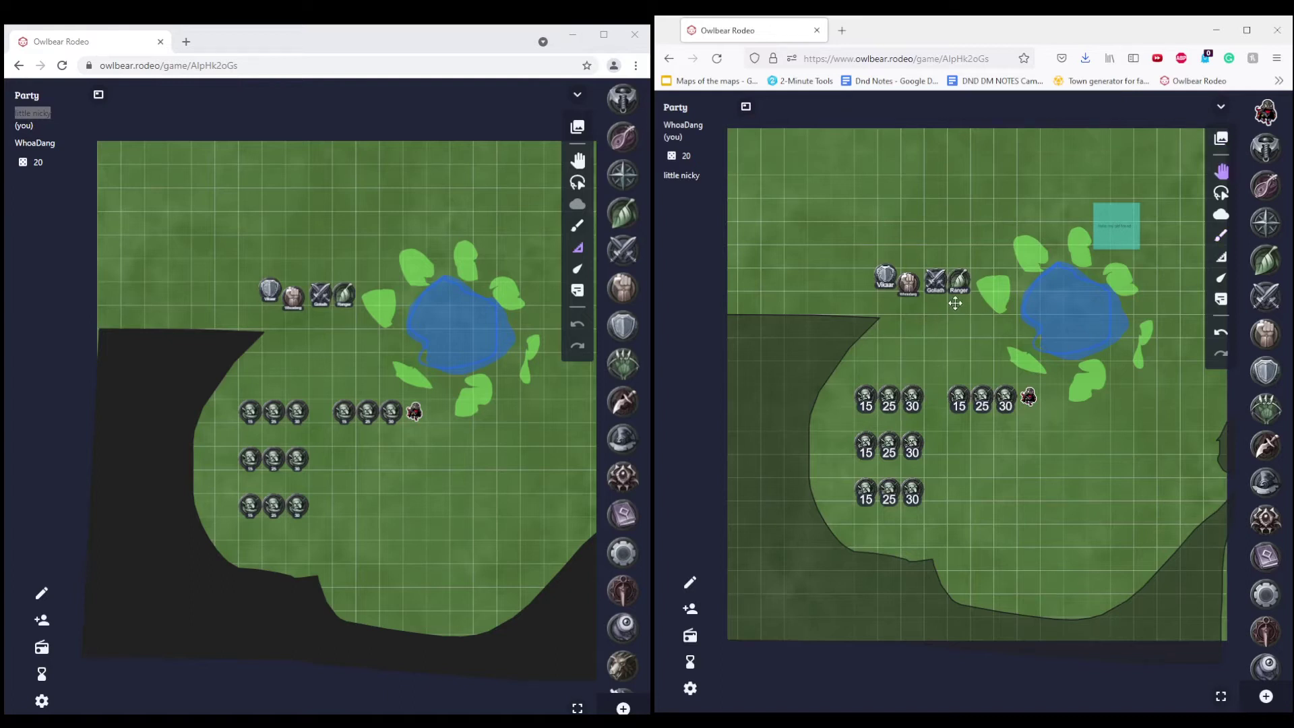
{"action": "left_click_drag", "start_coordinate": [1029, 400], "coordinate": [1028, 490]}
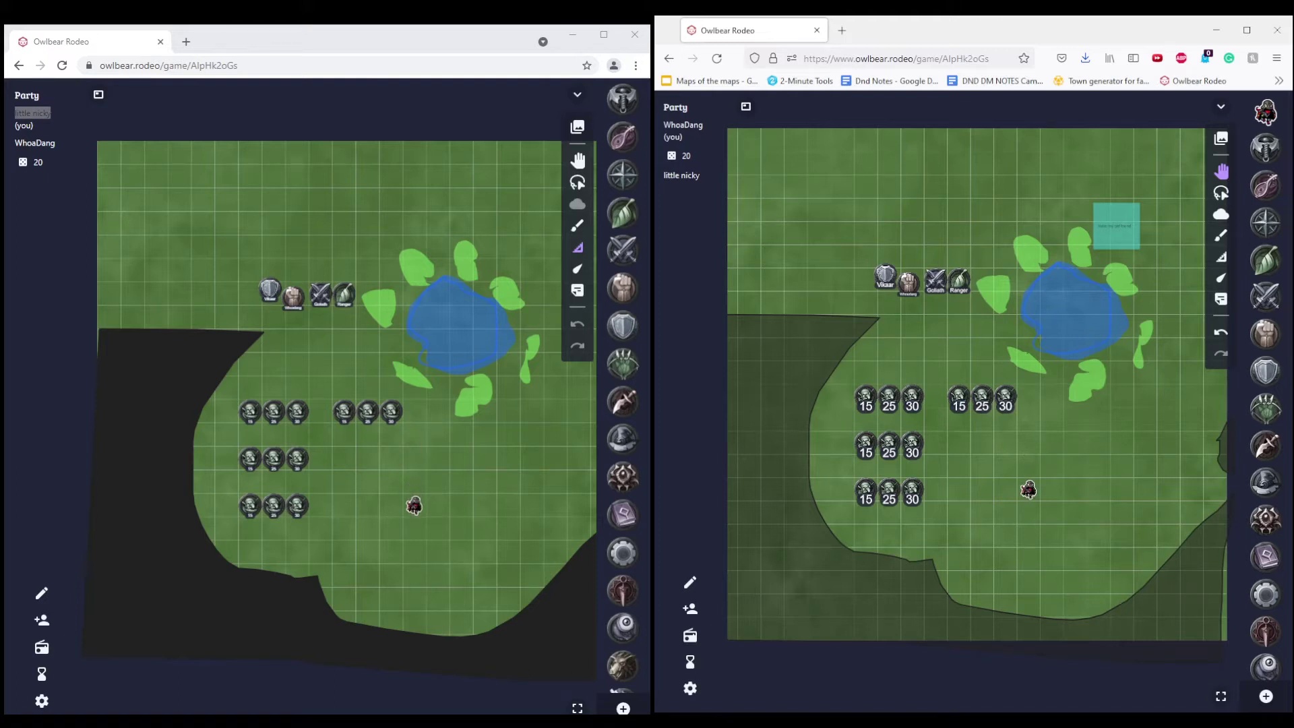
{"action": "left_click", "coordinate": [578, 160]}
{"action": "left_click_drag", "start_coordinate": [414, 506], "coordinate": [368, 458]}
Label the hooded character token "Floridus" in the player's window
{"action": "left_click", "coordinate": [368, 458]}
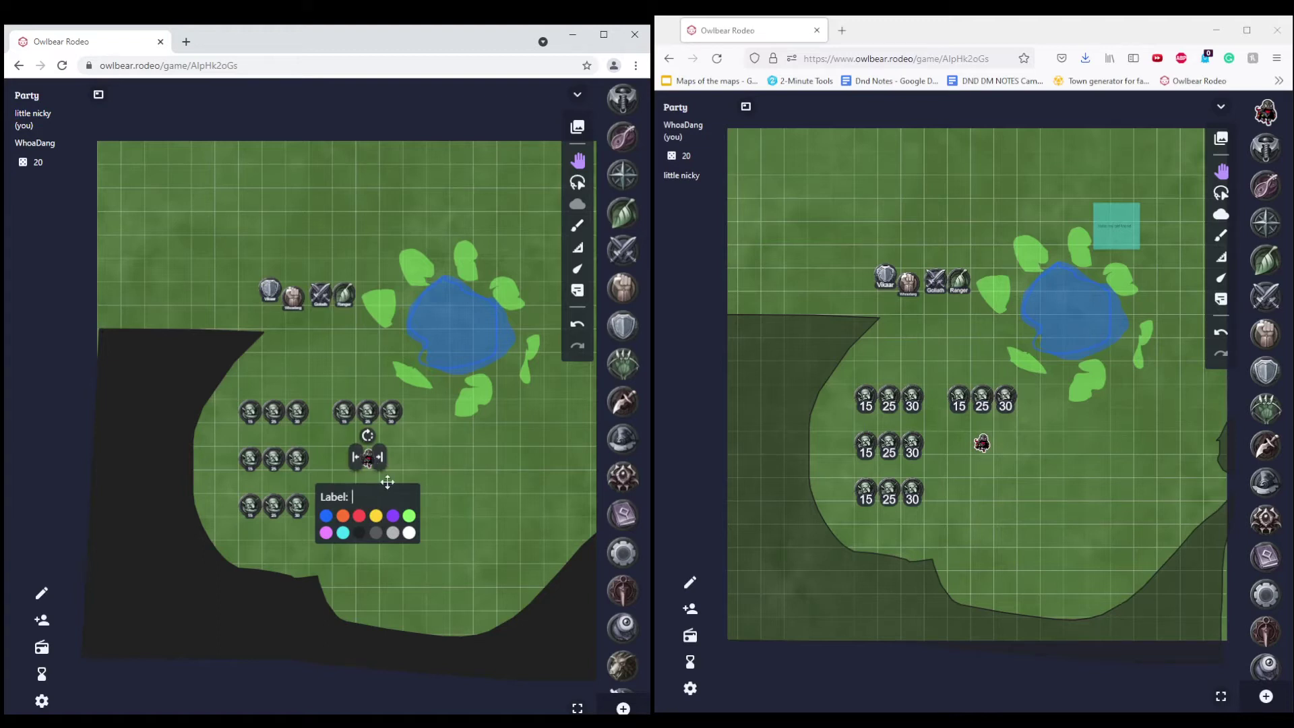
{"action": "type", "text": "Floridus"}
{"action": "left_click", "coordinate": [430, 448]}
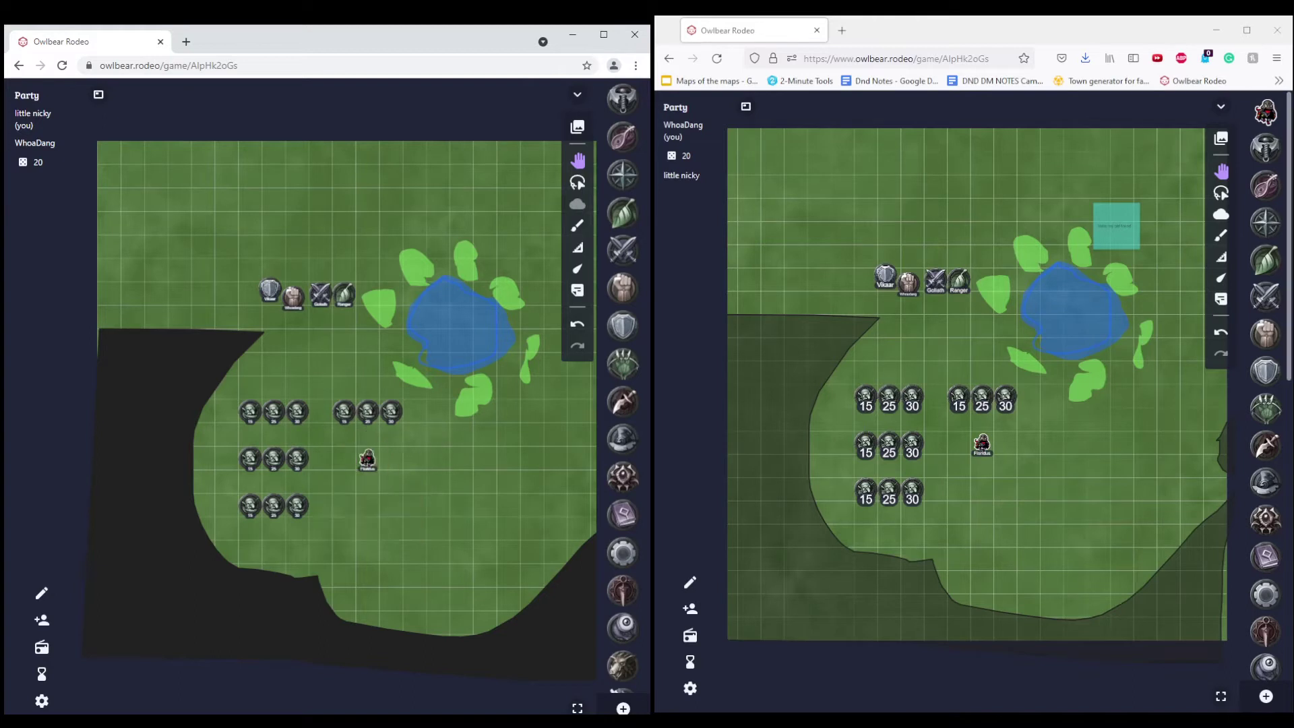
Lock the Floridus token in the game master's window and try to move it from the player's window
{"action": "left_click", "coordinate": [982, 443]}
{"action": "left_click", "coordinate": [983, 536]}
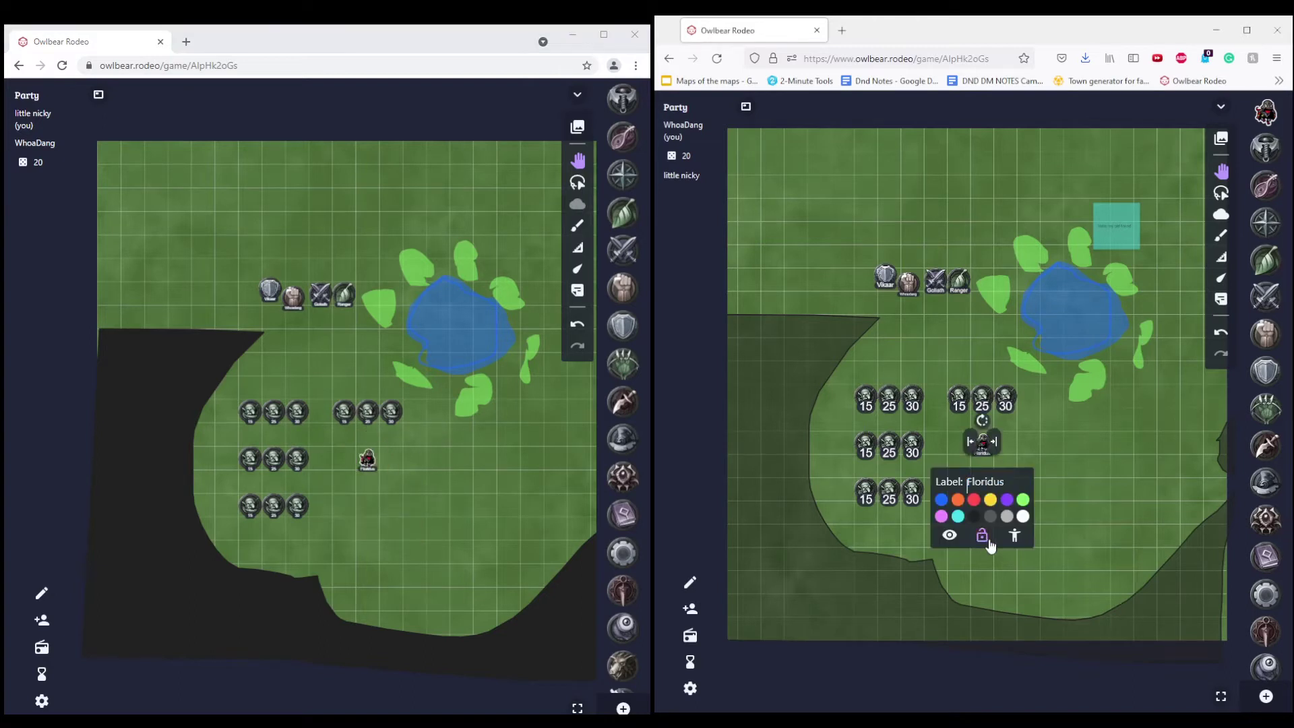
{"action": "left_click", "coordinate": [1106, 430]}
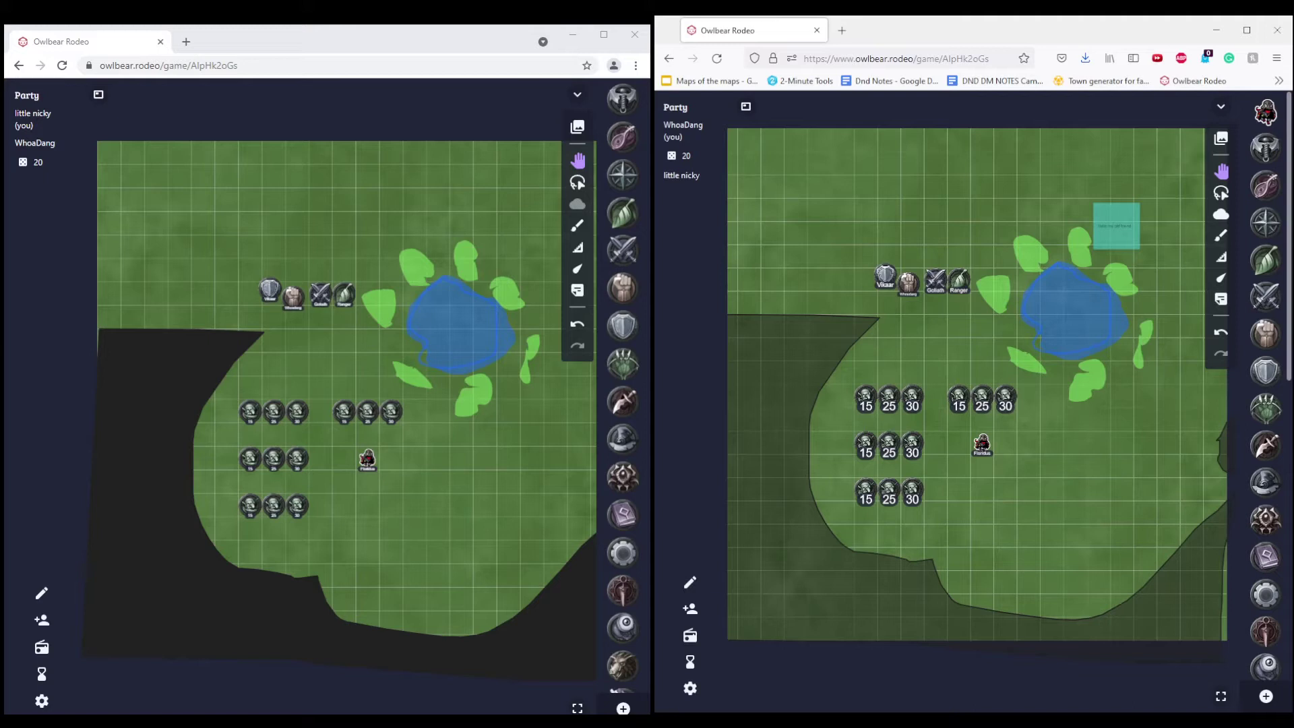
{"action": "left_click", "coordinate": [369, 459]}
{"action": "mouse_move", "coordinate": [368, 459]}
{"action": "left_mouse_down"}
{"action": "mouse_move", "coordinate": [405, 456]}
{"action": "mouse_move", "coordinate": [366, 464]}
{"action": "left_mouse_up"}
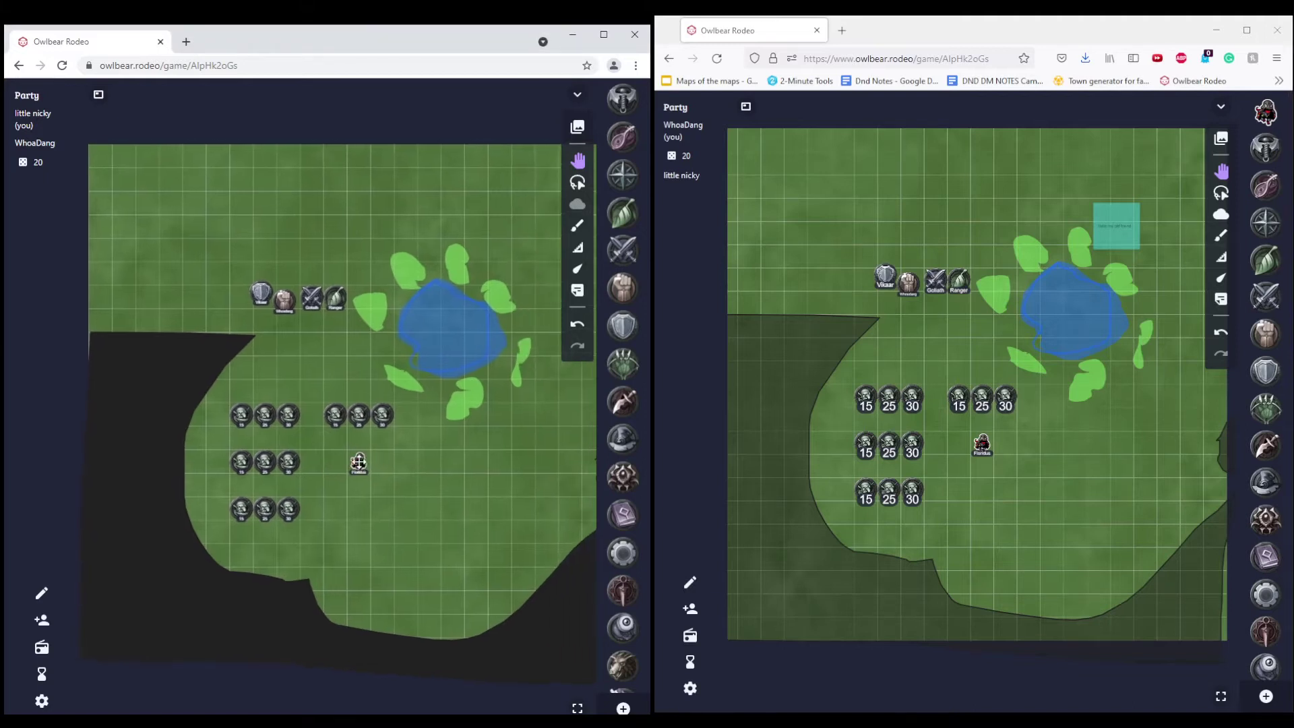
Unlock the Floridus token in the game master's window and select it from the player's window
{"action": "left_click", "coordinate": [982, 445]}
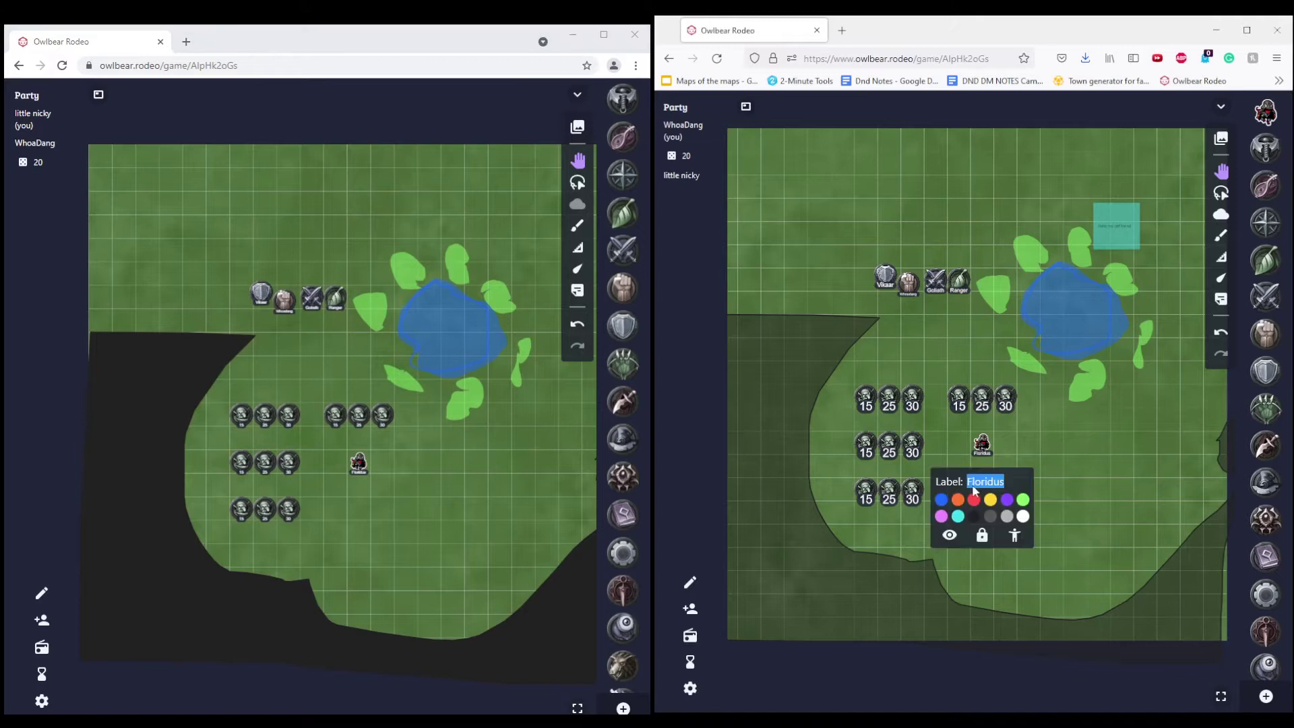
{"action": "left_click", "coordinate": [985, 539]}
{"action": "left_click", "coordinate": [1085, 437]}
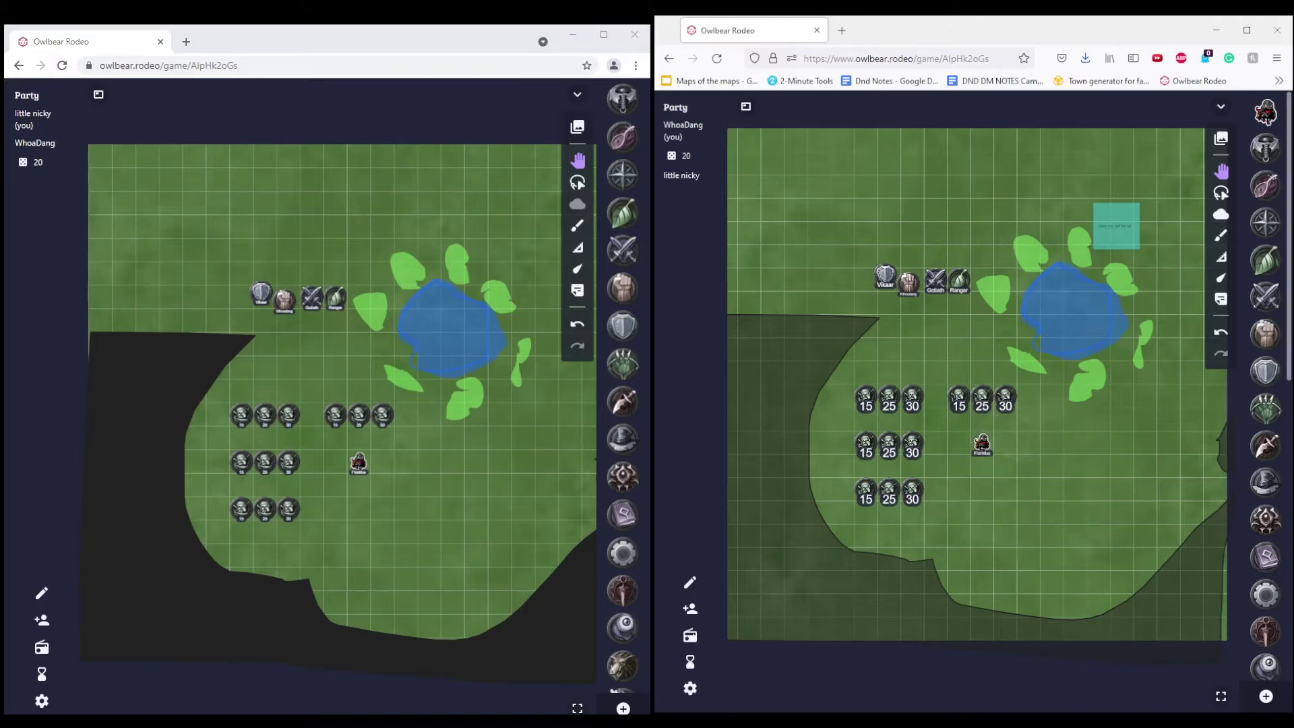
{"action": "left_click", "coordinate": [359, 463]}
{"action": "left_click", "coordinate": [400, 378]}
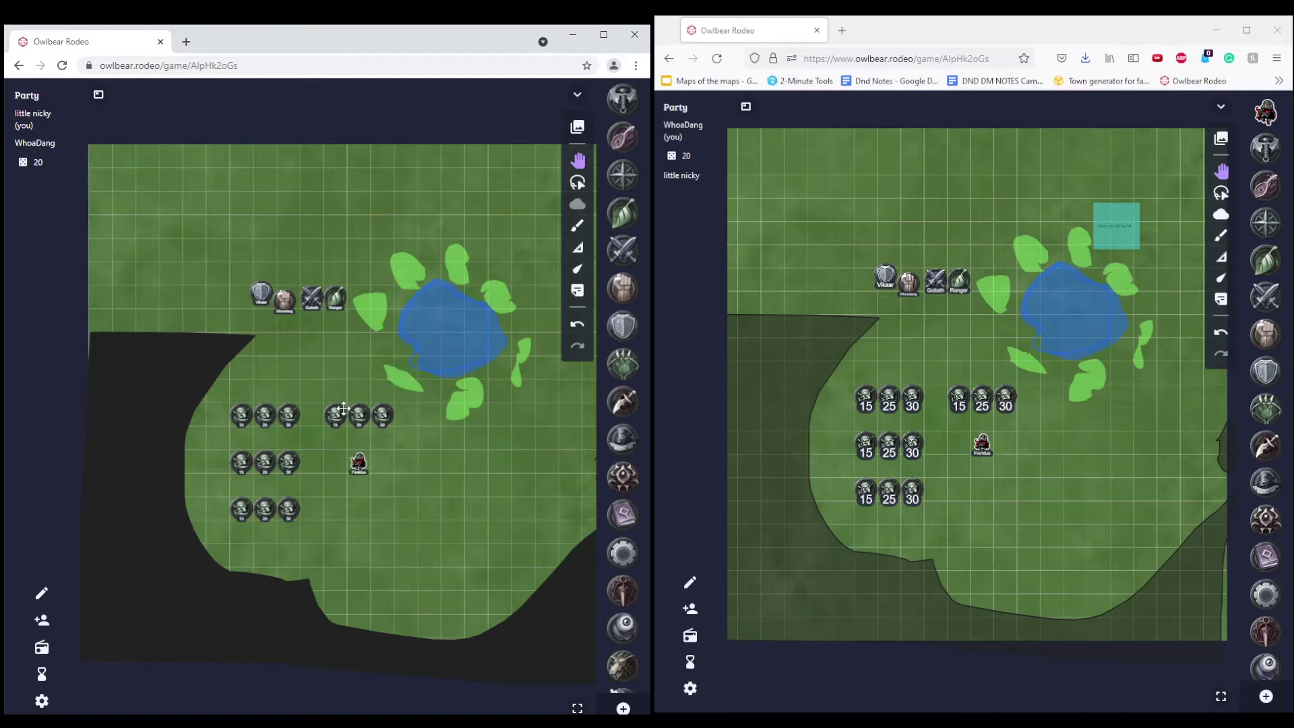
Surround the Floridus token with the nearby goblins, placing 15 to its left, 25 above it and 30 to its right
{"action": "left_click_drag", "start_coordinate": [959, 401], "coordinate": [959, 445]}
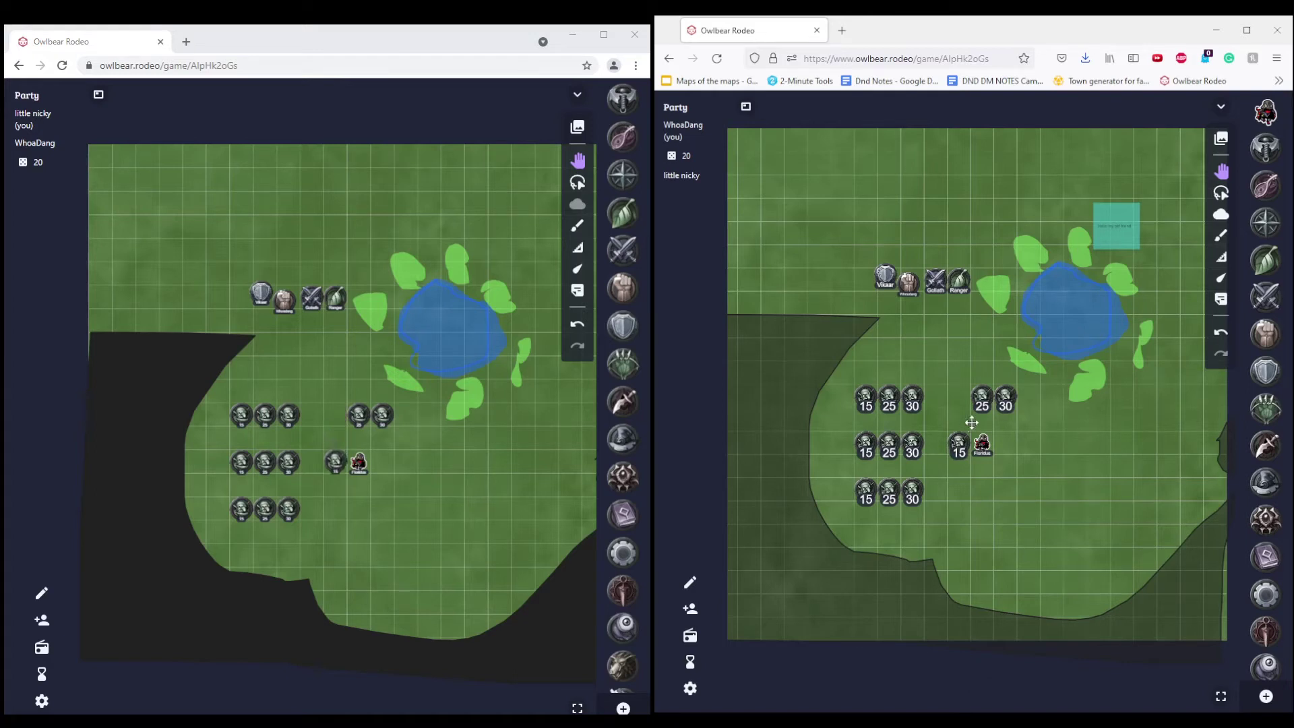
{"action": "left_click_drag", "start_coordinate": [982, 400], "coordinate": [983, 419]}
{"action": "left_click_drag", "start_coordinate": [1015, 397], "coordinate": [1013, 444]}
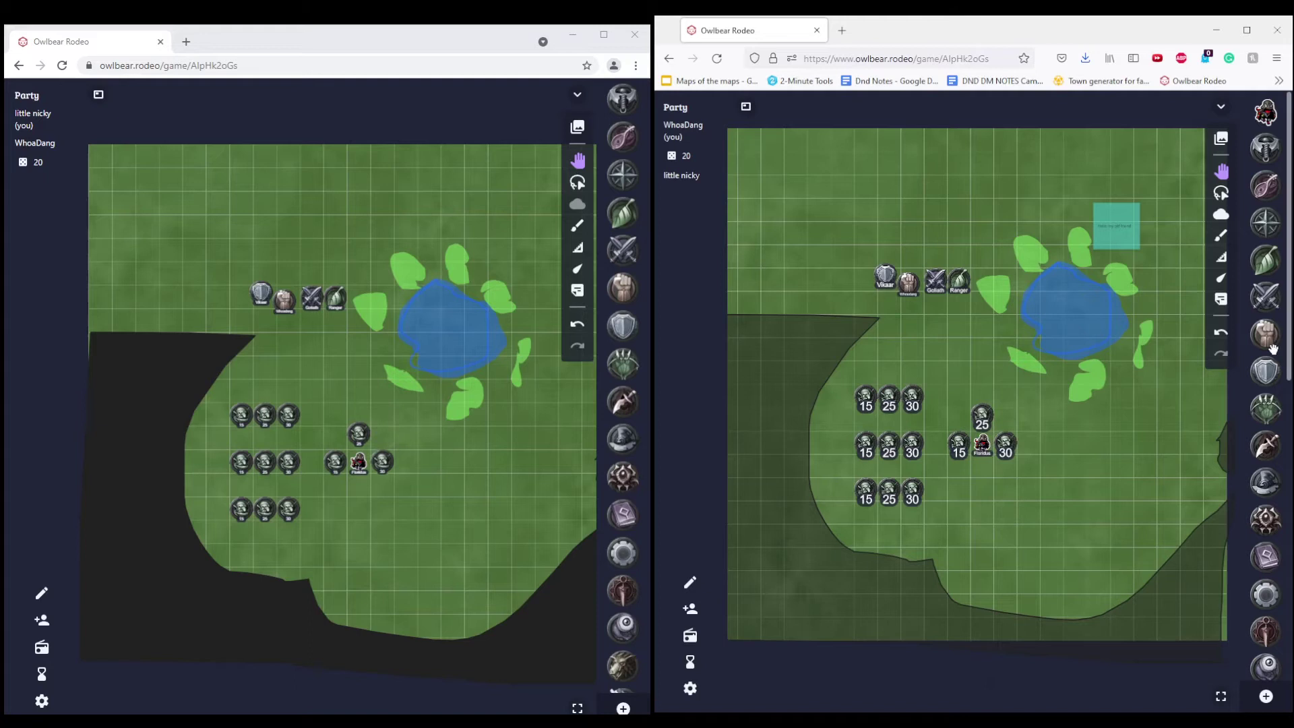
Activate the pointer tool in both windows and trace over the top row of goblins in the player's window
{"action": "left_click", "coordinate": [1222, 278]}
{"action": "left_click", "coordinate": [578, 268]}
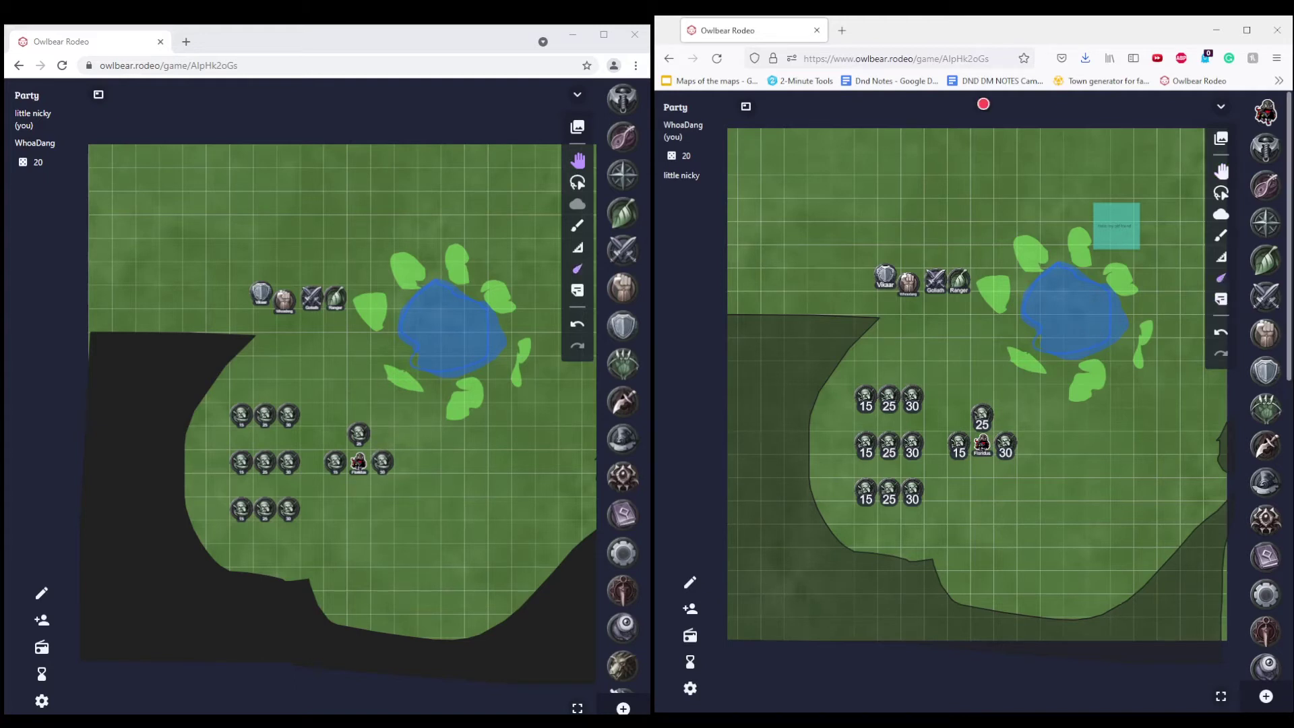
{"action": "mouse_move", "coordinate": [256, 401]}
{"action": "left_mouse_down"}
{"action": "mouse_move", "coordinate": [255, 431]}
{"action": "mouse_move", "coordinate": [284, 389]}
{"action": "mouse_move", "coordinate": [298, 414]}
{"action": "mouse_move", "coordinate": [283, 405]}
{"action": "mouse_move", "coordinate": [202, 442]}
{"action": "mouse_move", "coordinate": [283, 414]}
{"action": "mouse_move", "coordinate": [300, 425]}
{"action": "mouse_move", "coordinate": [273, 435]}
{"action": "mouse_move", "coordinate": [246, 410]}
{"action": "mouse_move", "coordinate": [213, 415]}
{"action": "mouse_move", "coordinate": [317, 418]}
{"action": "mouse_move", "coordinate": [294, 410]}
{"action": "left_mouse_up"}
Paint a large fog area with the fog brush over the lower map, covering the goblins and Floridus
{"action": "left_click", "coordinate": [1221, 215]}
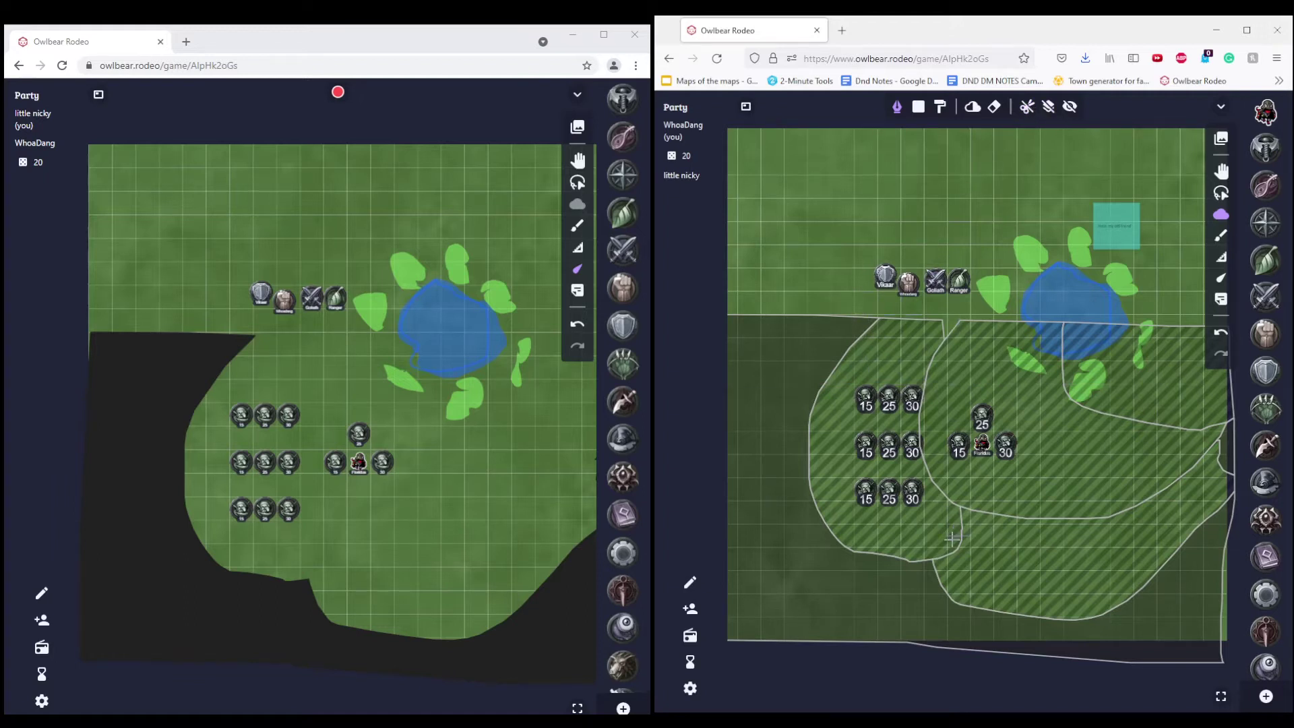
{"action": "left_click", "coordinate": [940, 106]}
{"action": "mouse_move", "coordinate": [879, 324]}
{"action": "left_mouse_down"}
{"action": "mouse_move", "coordinate": [806, 381]}
{"action": "mouse_move", "coordinate": [828, 581]}
{"action": "mouse_move", "coordinate": [997, 613]}
{"action": "mouse_move", "coordinate": [1199, 588]}
{"action": "mouse_move", "coordinate": [1224, 331]}
{"action": "mouse_move", "coordinate": [879, 314]}
{"action": "left_mouse_up"}
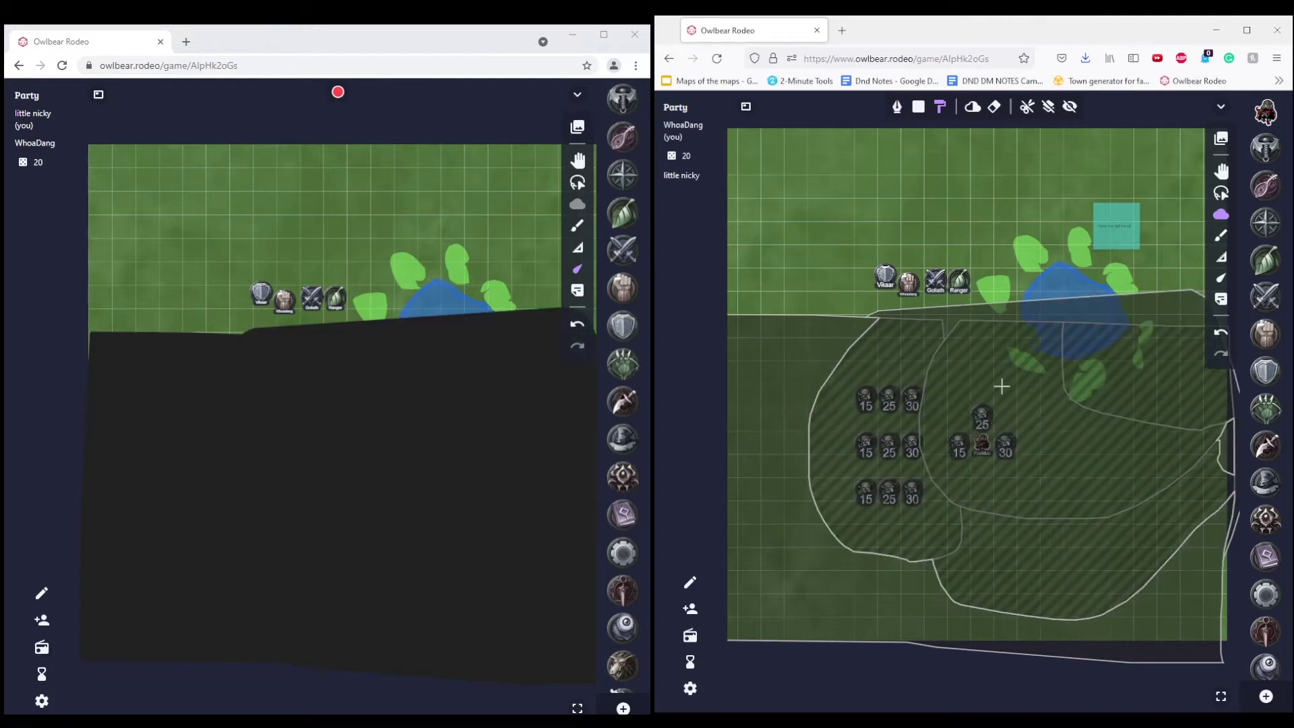
Cut sections out of the fog around the left goblin group and along the fog's upper edge across the pond
{"action": "left_click", "coordinate": [1028, 108]}
{"action": "mouse_move", "coordinate": [815, 332]}
{"action": "left_mouse_down"}
{"action": "mouse_move", "coordinate": [830, 598]}
{"action": "mouse_move", "coordinate": [959, 556]}
{"action": "left_mouse_up"}
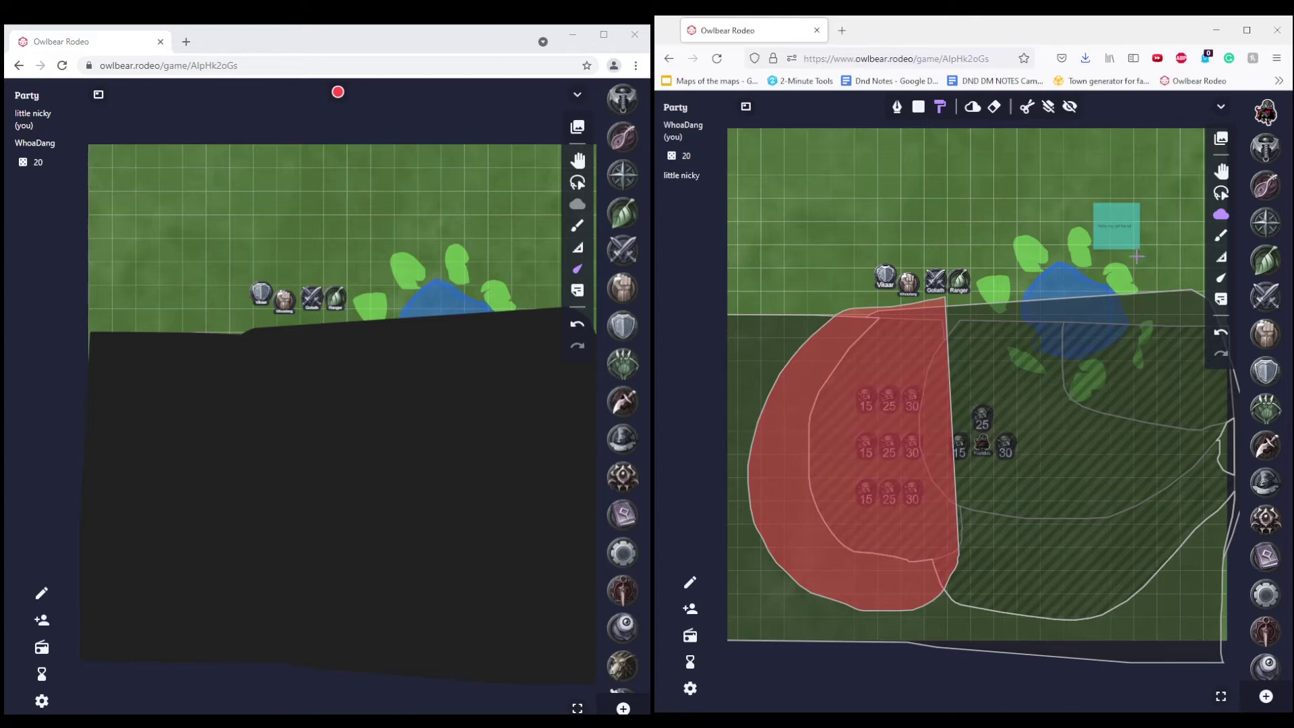
{"action": "mouse_move", "coordinate": [990, 317]}
{"action": "left_mouse_down"}
{"action": "mouse_move", "coordinate": [844, 503]}
{"action": "mouse_move", "coordinate": [1076, 400]}
{"action": "mouse_move", "coordinate": [989, 282]}
{"action": "left_mouse_up"}
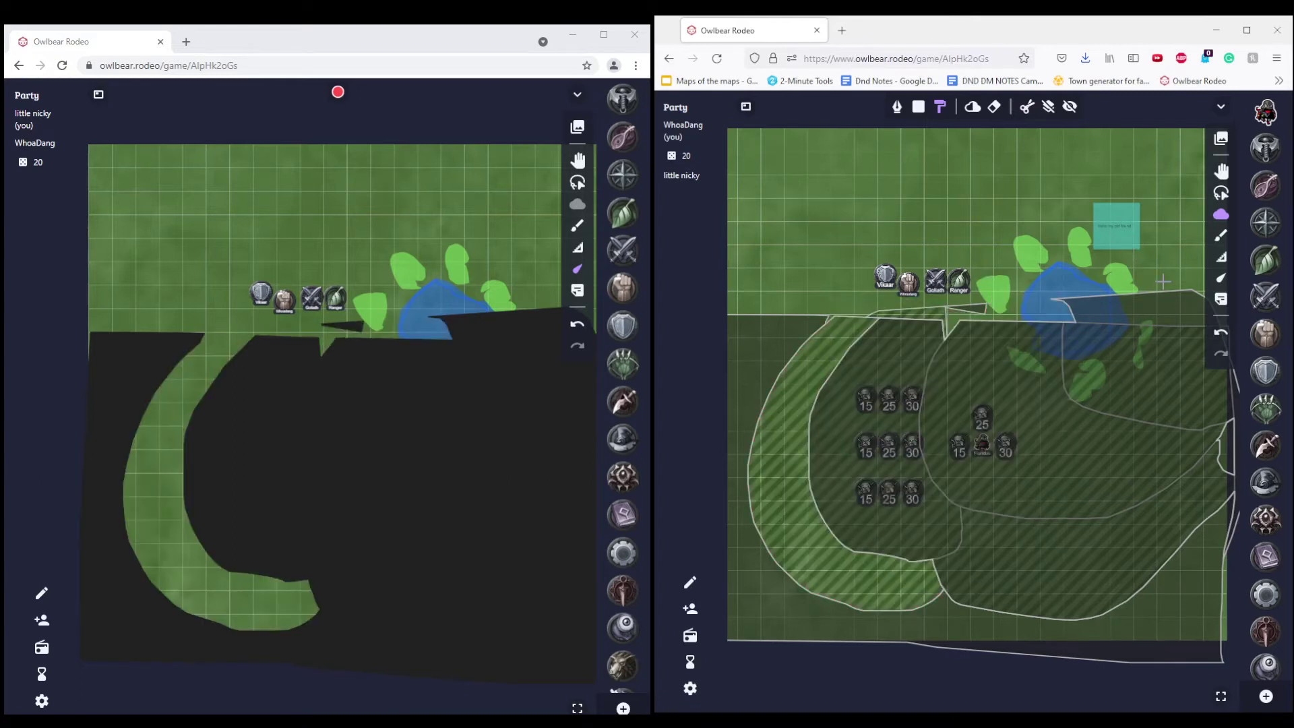
{"action": "mouse_move", "coordinate": [1076, 282]}
{"action": "left_mouse_down"}
{"action": "mouse_move", "coordinate": [1084, 428]}
{"action": "mouse_move", "coordinate": [1237, 316]}
{"action": "mouse_move", "coordinate": [1150, 238]}
{"action": "mouse_move", "coordinate": [1049, 472]}
{"action": "mouse_move", "coordinate": [1085, 249]}
{"action": "left_mouse_up"}
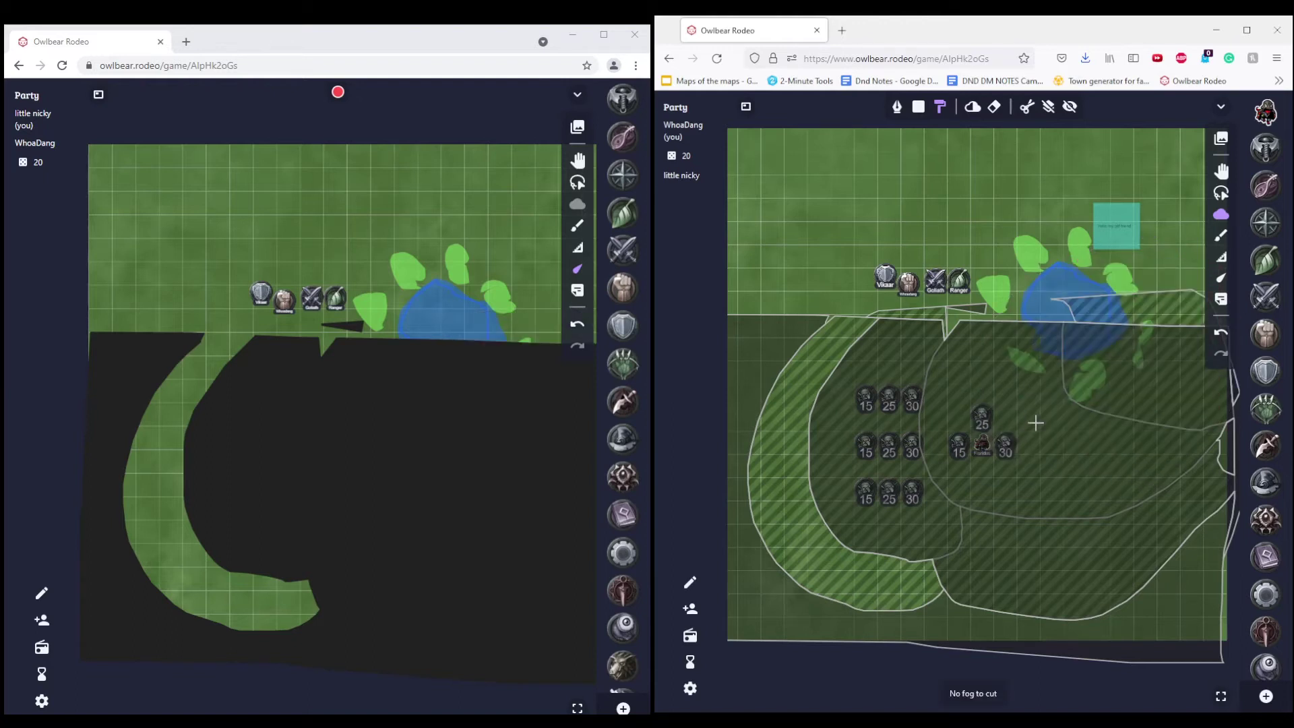
{"action": "mouse_move", "coordinate": [985, 289]}
{"action": "left_mouse_down"}
{"action": "mouse_move", "coordinate": [896, 422]}
{"action": "mouse_move", "coordinate": [1066, 306]}
{"action": "mouse_move", "coordinate": [991, 210]}
{"action": "left_mouse_up"}
Erase every fog shape from the map, including the cut sections and the remaining outer fog
{"action": "left_click", "coordinate": [994, 106]}
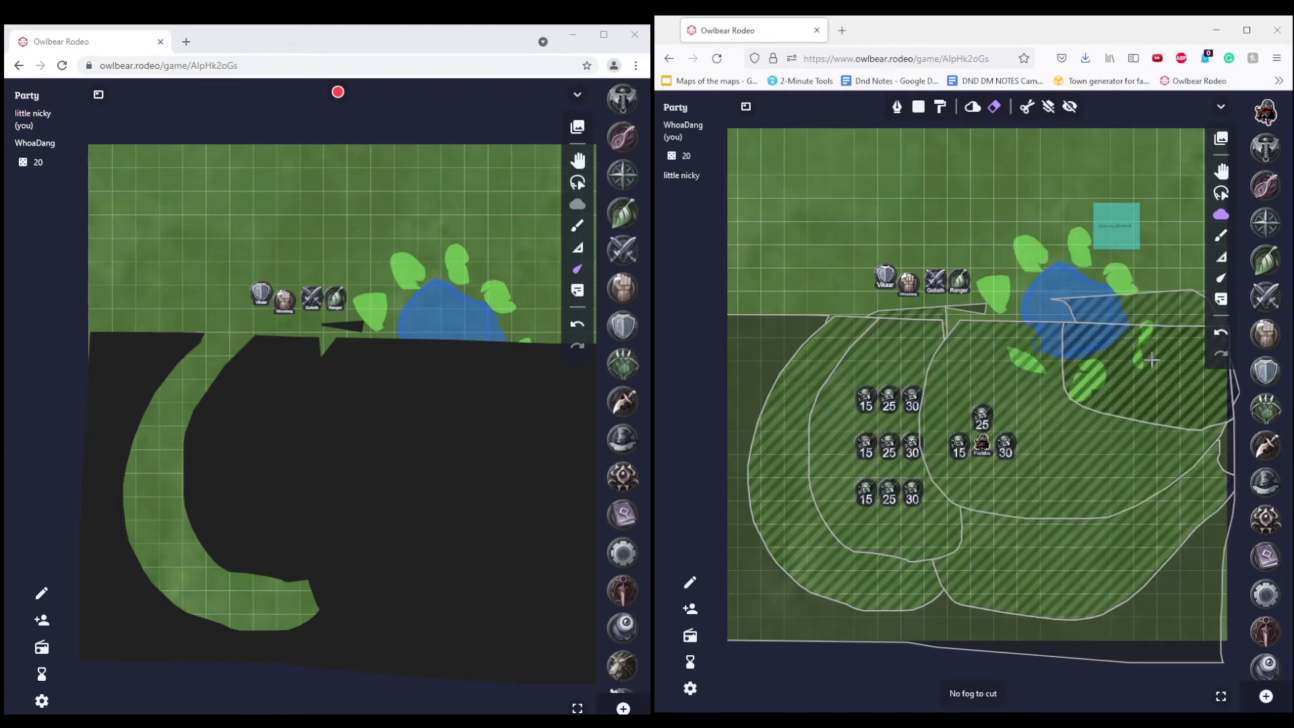
{"action": "left_click", "coordinate": [1151, 361]}
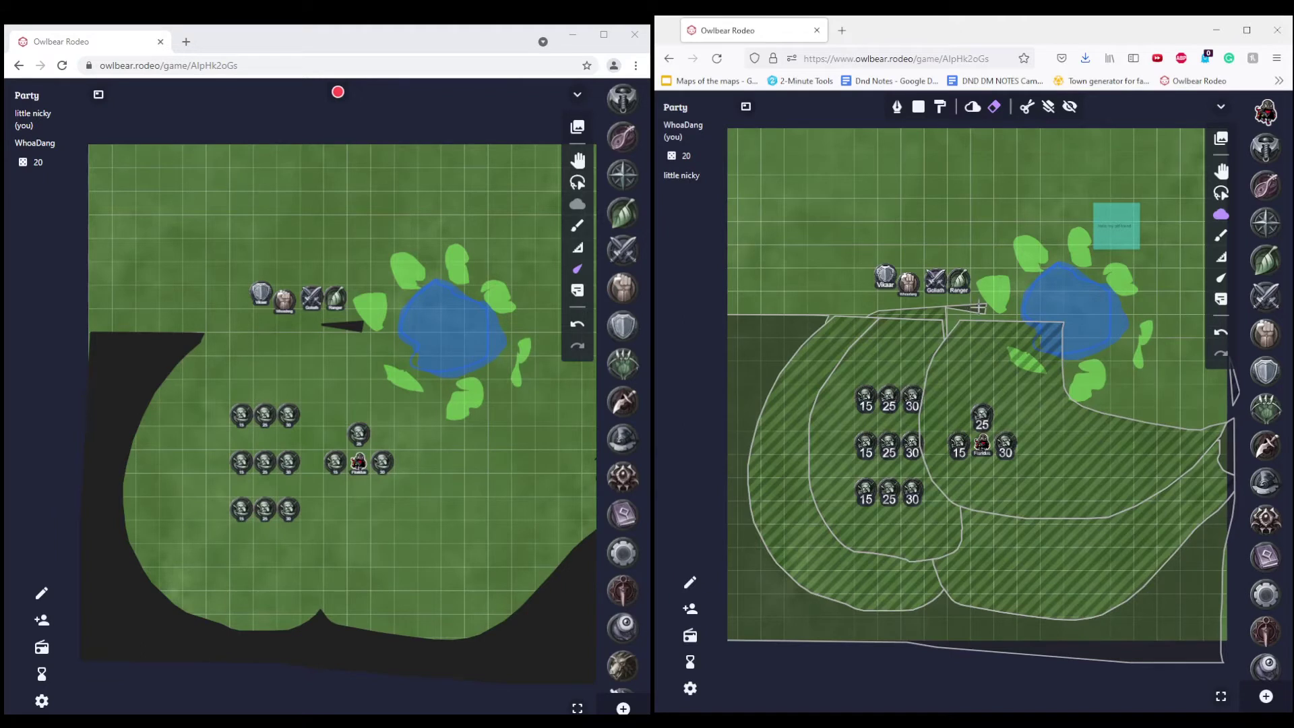
{"action": "left_click", "coordinate": [937, 327]}
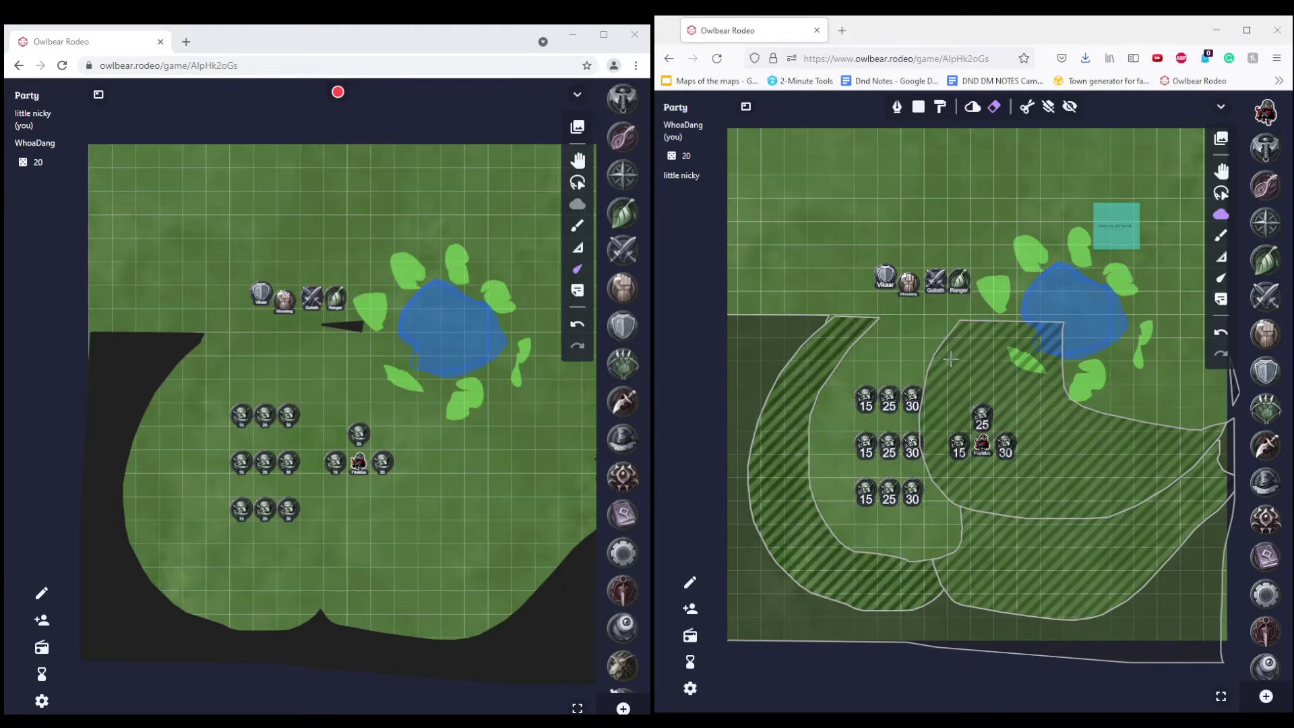
{"action": "left_click", "coordinate": [949, 357]}
{"action": "left_click", "coordinate": [1070, 612]}
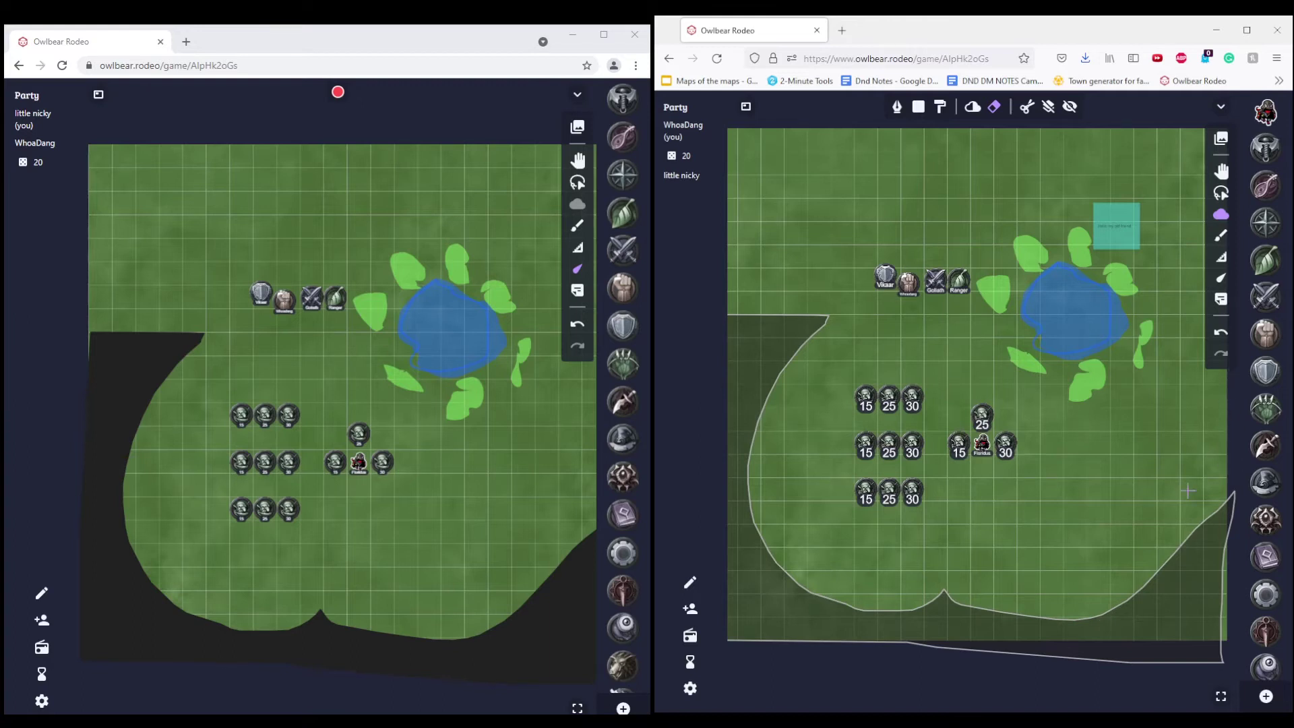
{"action": "left_click", "coordinate": [1174, 607]}
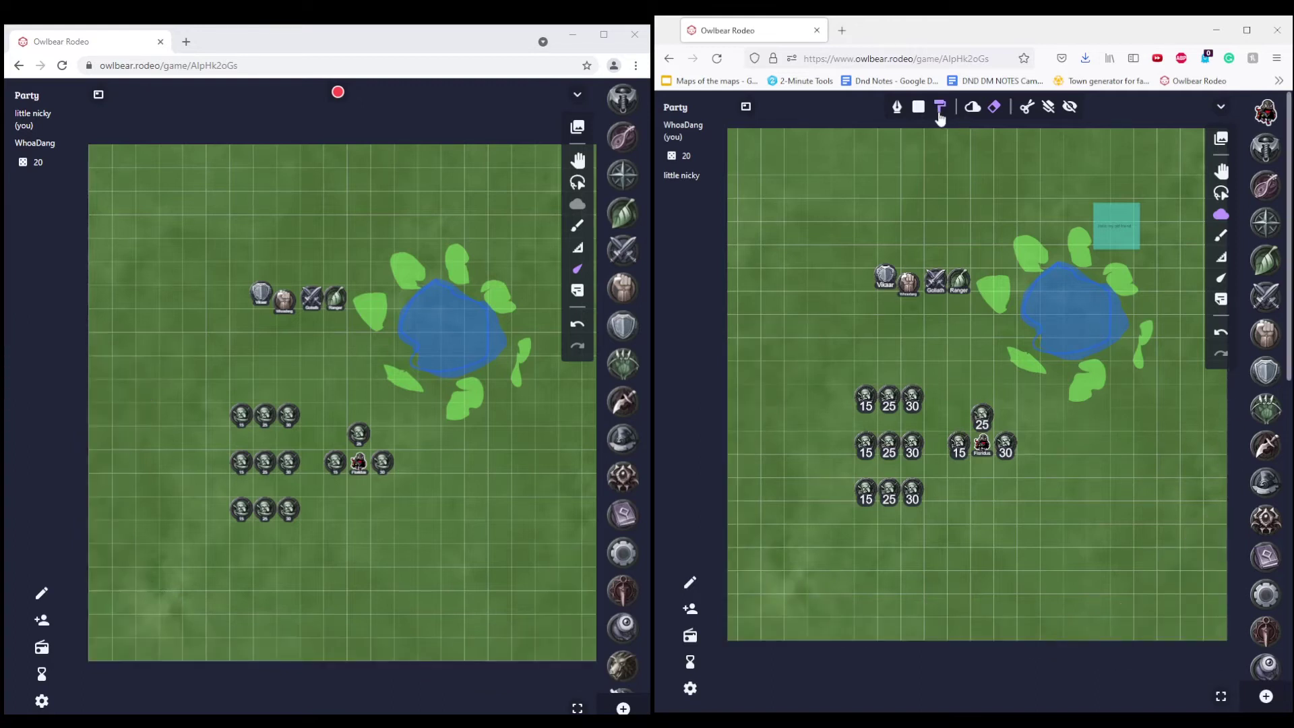
Paint two fog areas with the brush, one over the left goblin group and one over the Floridus group
{"action": "left_click", "coordinate": [941, 109]}
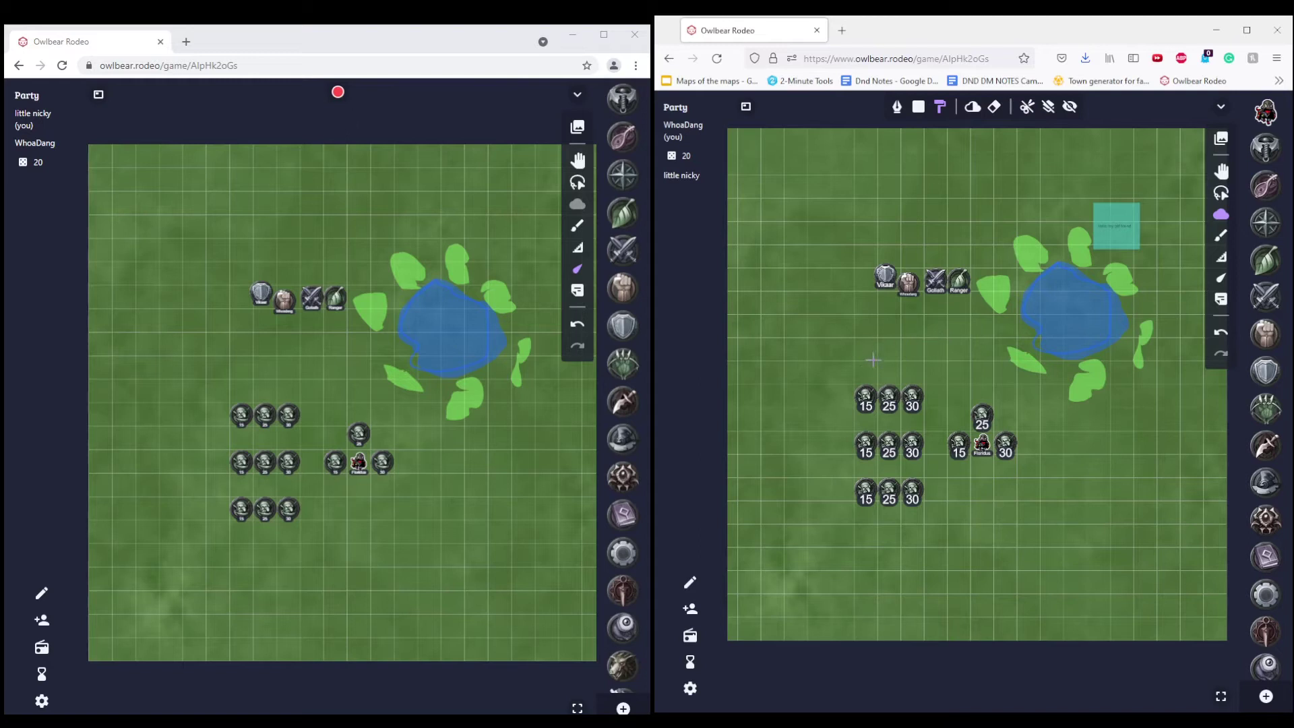
{"action": "mouse_move", "coordinate": [874, 360]}
{"action": "left_mouse_down"}
{"action": "mouse_move", "coordinate": [934, 600]}
{"action": "mouse_move", "coordinate": [904, 320]}
{"action": "left_mouse_up"}
{"action": "mouse_move", "coordinate": [973, 385]}
{"action": "left_mouse_down"}
{"action": "mouse_move", "coordinate": [981, 502]}
{"action": "mouse_move", "coordinate": [947, 365]}
{"action": "left_mouse_up"}
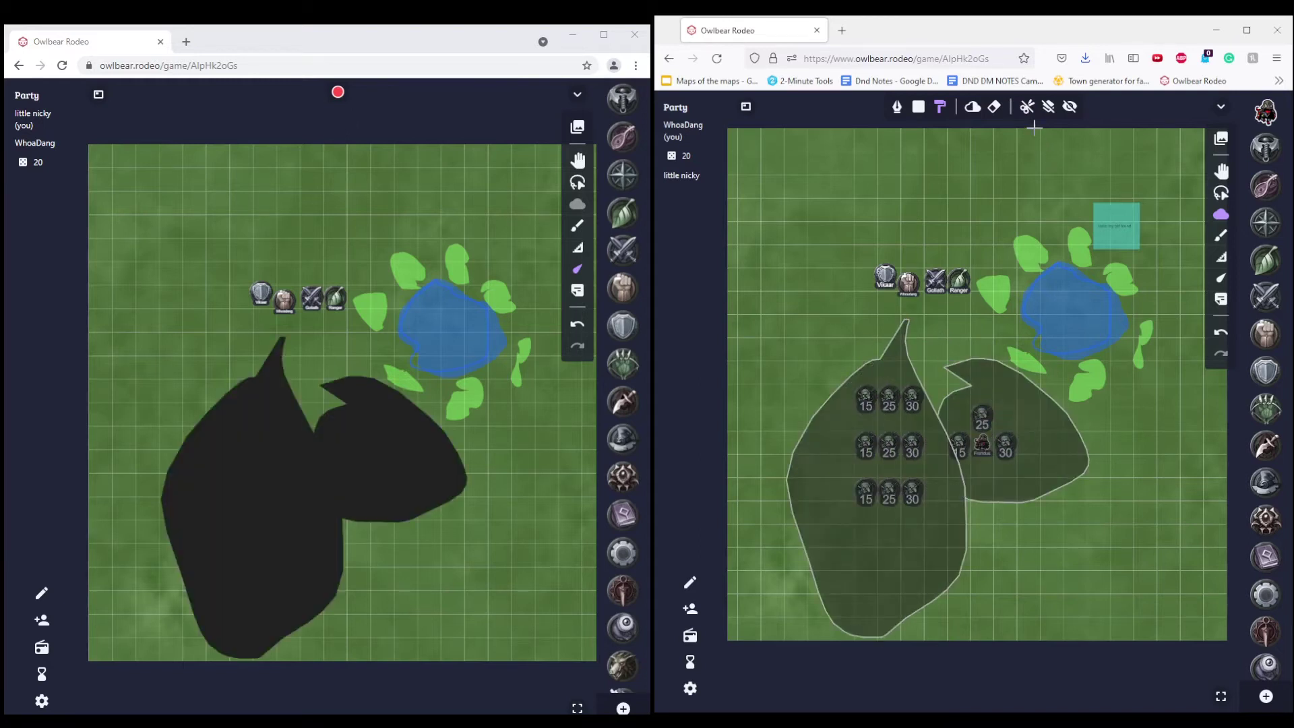
Cut the fog to reveal the upper part of the left goblin group and the area around Floridus
{"action": "left_click", "coordinate": [1027, 107]}
{"action": "mouse_move", "coordinate": [893, 323]}
{"action": "left_mouse_down"}
{"action": "mouse_move", "coordinate": [821, 443]}
{"action": "mouse_move", "coordinate": [902, 310]}
{"action": "left_mouse_up"}
{"action": "mouse_move", "coordinate": [977, 376]}
{"action": "left_mouse_down"}
{"action": "mouse_move", "coordinate": [1034, 394]}
{"action": "mouse_move", "coordinate": [973, 357]}
{"action": "left_mouse_up"}
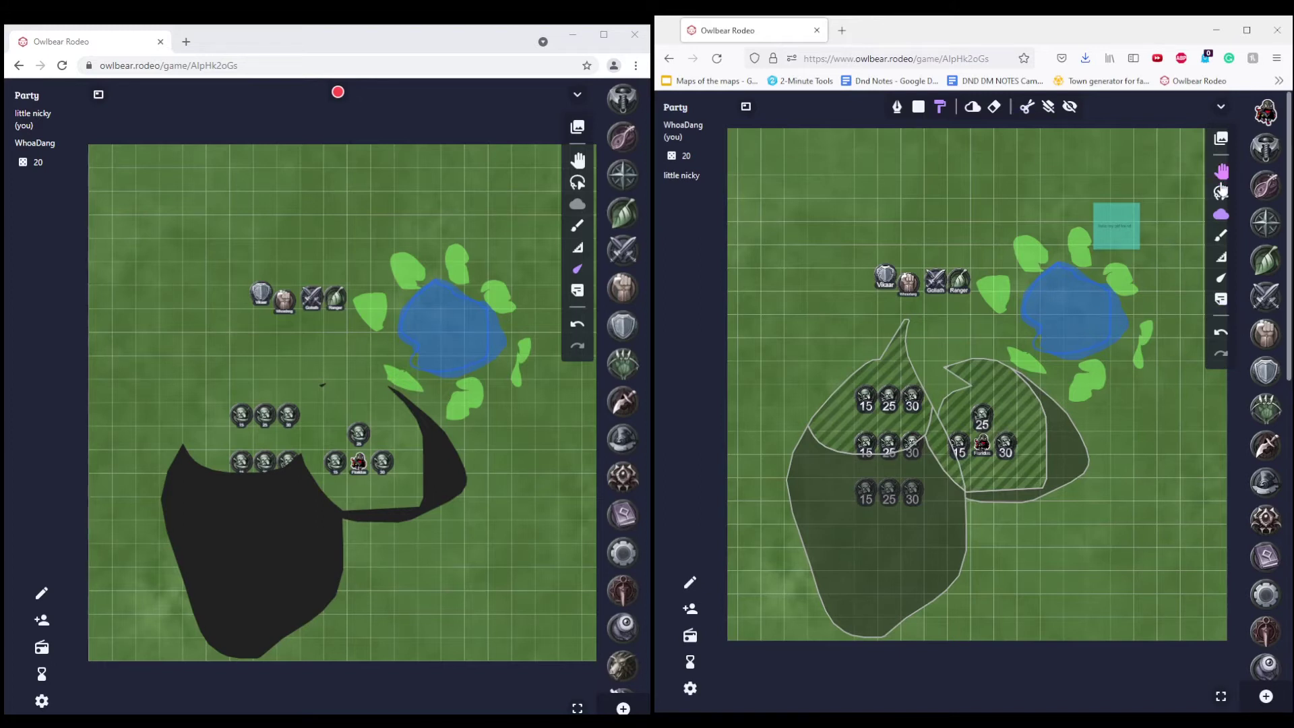
Show the "Hello my old friend" note to the players and hide it again
{"action": "left_click", "coordinate": [1222, 173]}
{"action": "left_click", "coordinate": [1118, 226]}
{"action": "left_click", "coordinate": [1085, 330]}
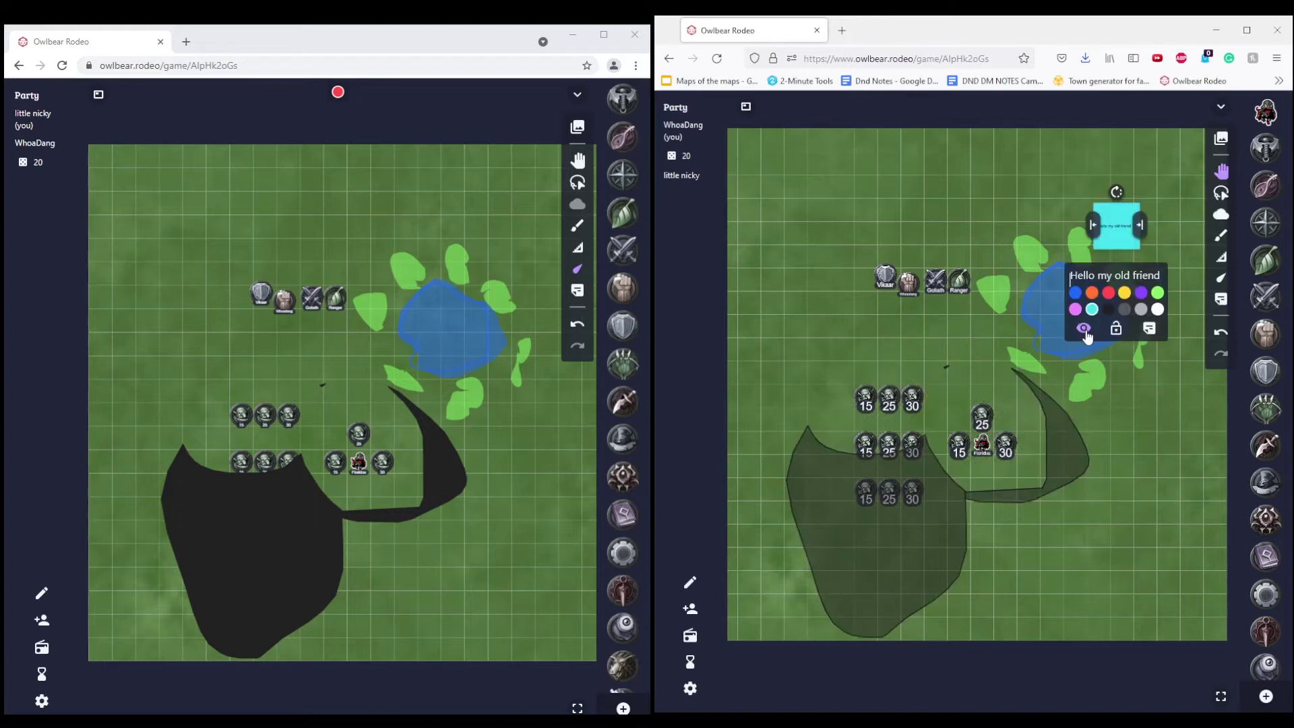
{"action": "left_click", "coordinate": [1084, 330]}
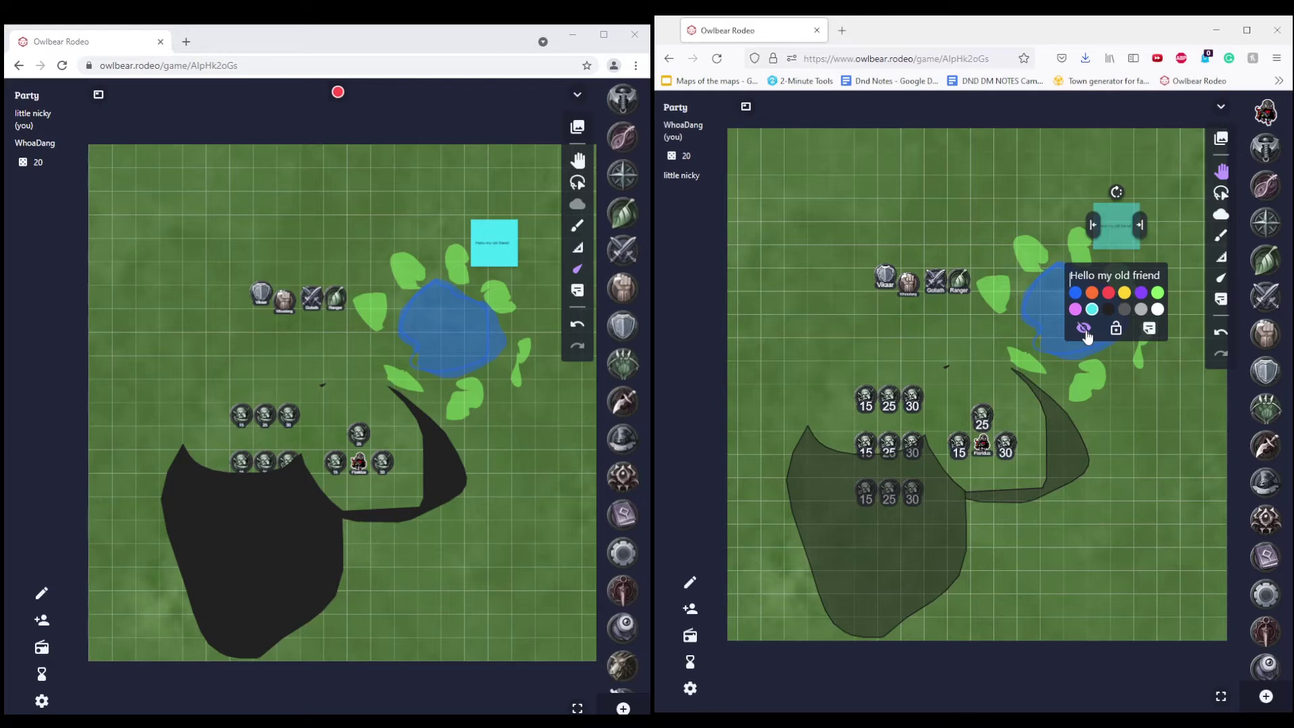
Make the "Hello my old friend" note visible to the players
{"action": "left_click", "coordinate": [1084, 329]}
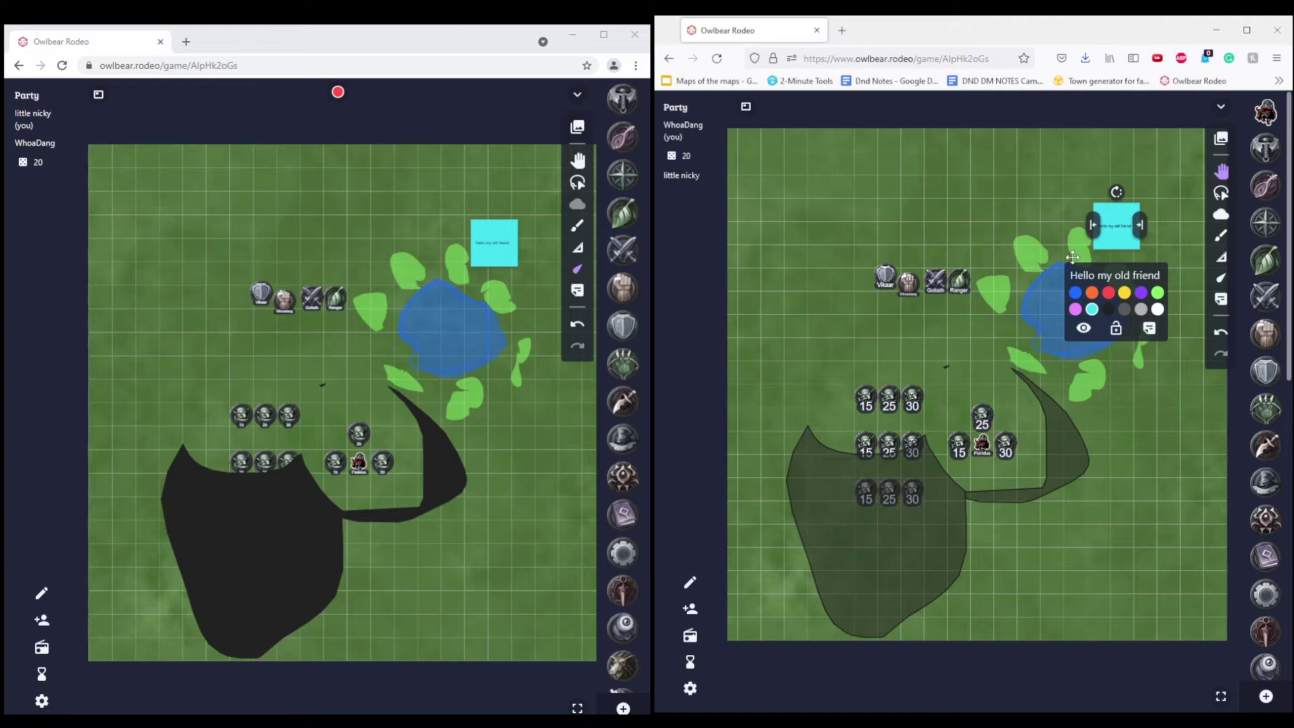
Paint a blue river flowing from the lake's right side toward the map's edge, using the area brush
{"action": "left_click", "coordinate": [1225, 241]}
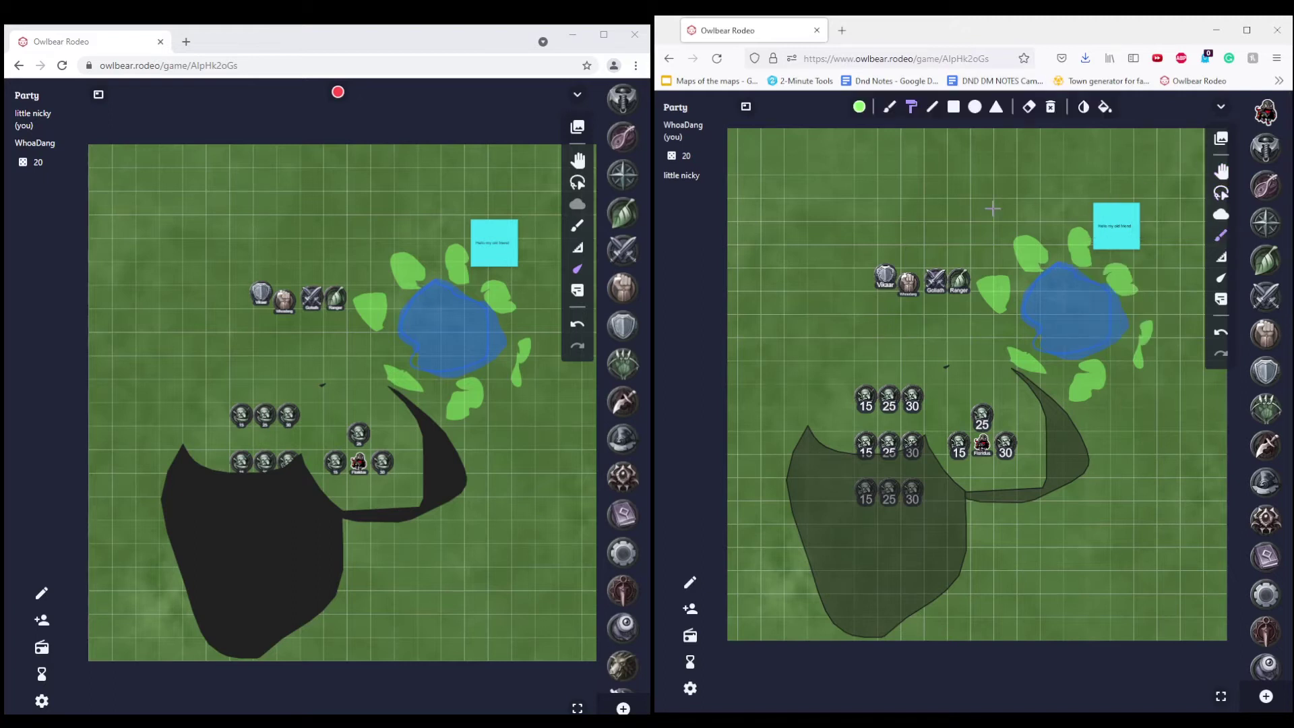
{"action": "left_click", "coordinate": [859, 108]}
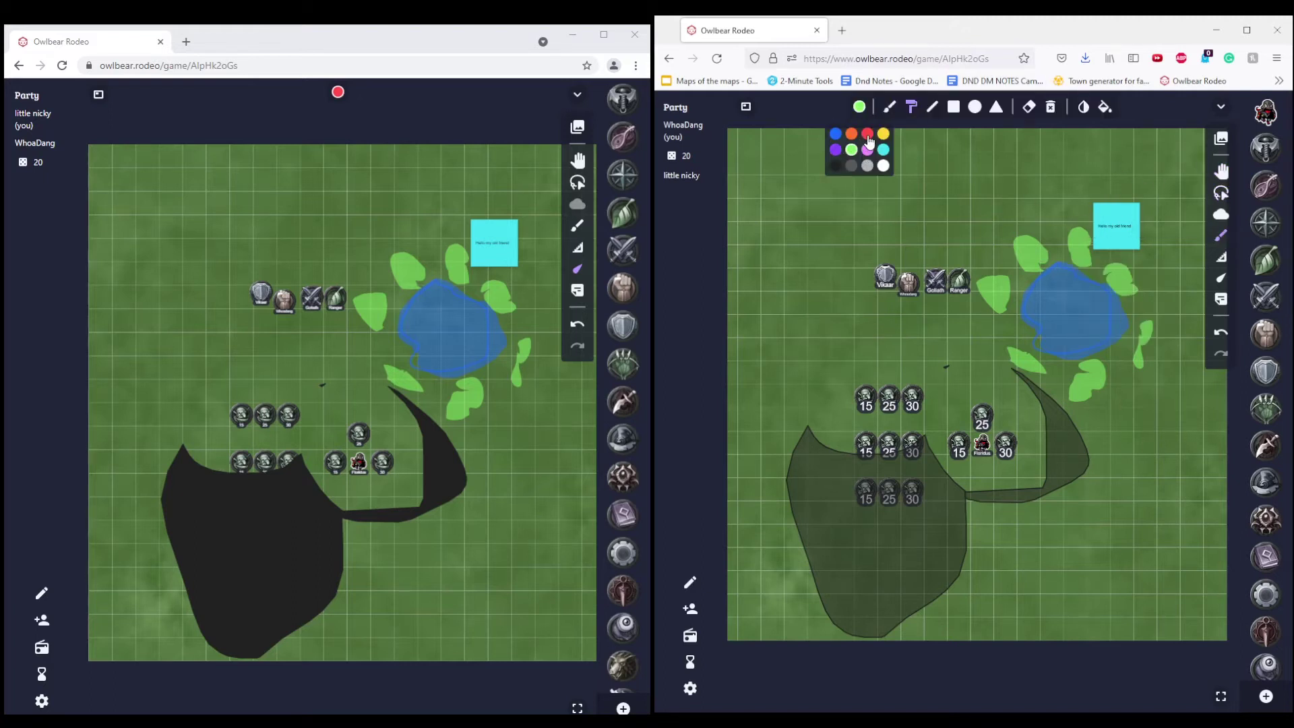
{"action": "left_click", "coordinate": [868, 134]}
{"action": "left_click", "coordinate": [860, 108]}
{"action": "left_click", "coordinate": [883, 148]}
{"action": "left_click", "coordinate": [859, 108]}
{"action": "left_click", "coordinate": [837, 147]}
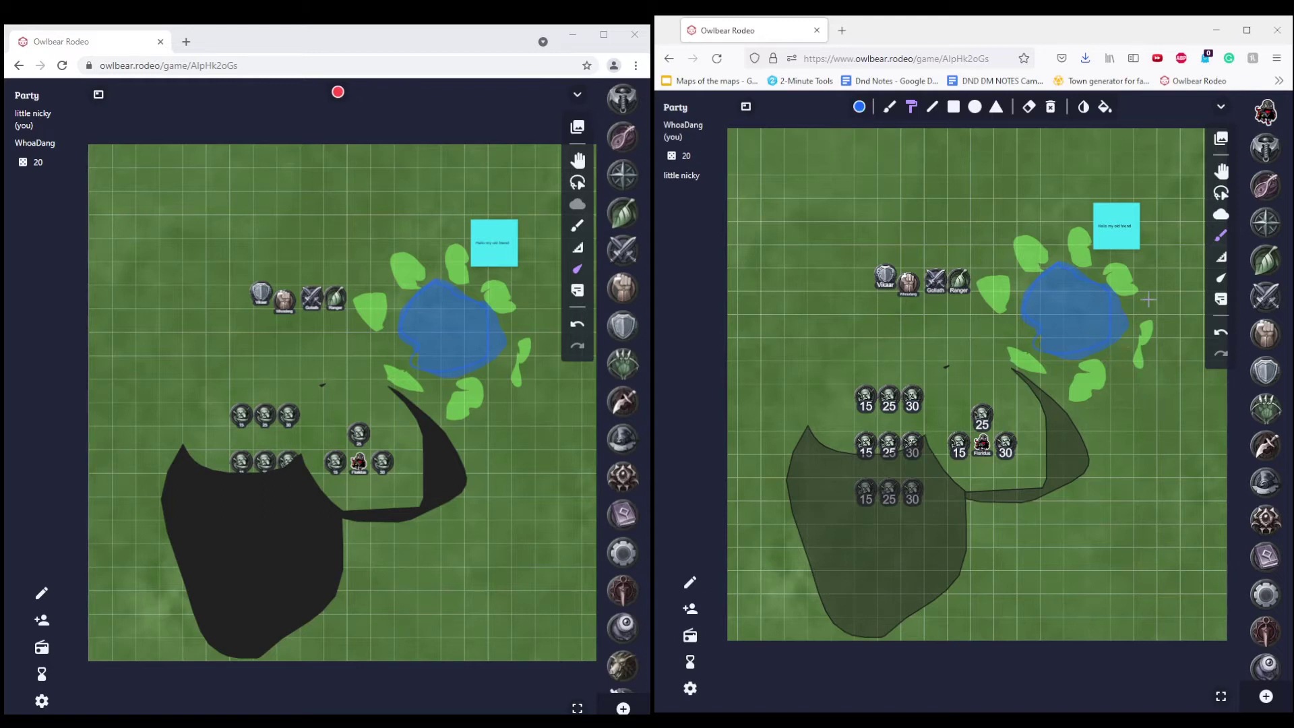
{"action": "mouse_move", "coordinate": [1122, 315]}
{"action": "left_mouse_down"}
{"action": "mouse_move", "coordinate": [1207, 291]}
{"action": "mouse_move", "coordinate": [1206, 268]}
{"action": "mouse_move", "coordinate": [1134, 316]}
{"action": "mouse_move", "coordinate": [1107, 300]}
{"action": "mouse_move", "coordinate": [1150, 340]}
{"action": "mouse_move", "coordinate": [1137, 323]}
{"action": "left_mouse_up"}
Look through the default tokens available in the token list
{"action": "scroll", "coordinate": [1255, 453], "scroll_direction": "down", "scroll_amount": 5}
{"action": "scroll", "coordinate": [1237, 408], "scroll_direction": "down", "scroll_amount": 3}
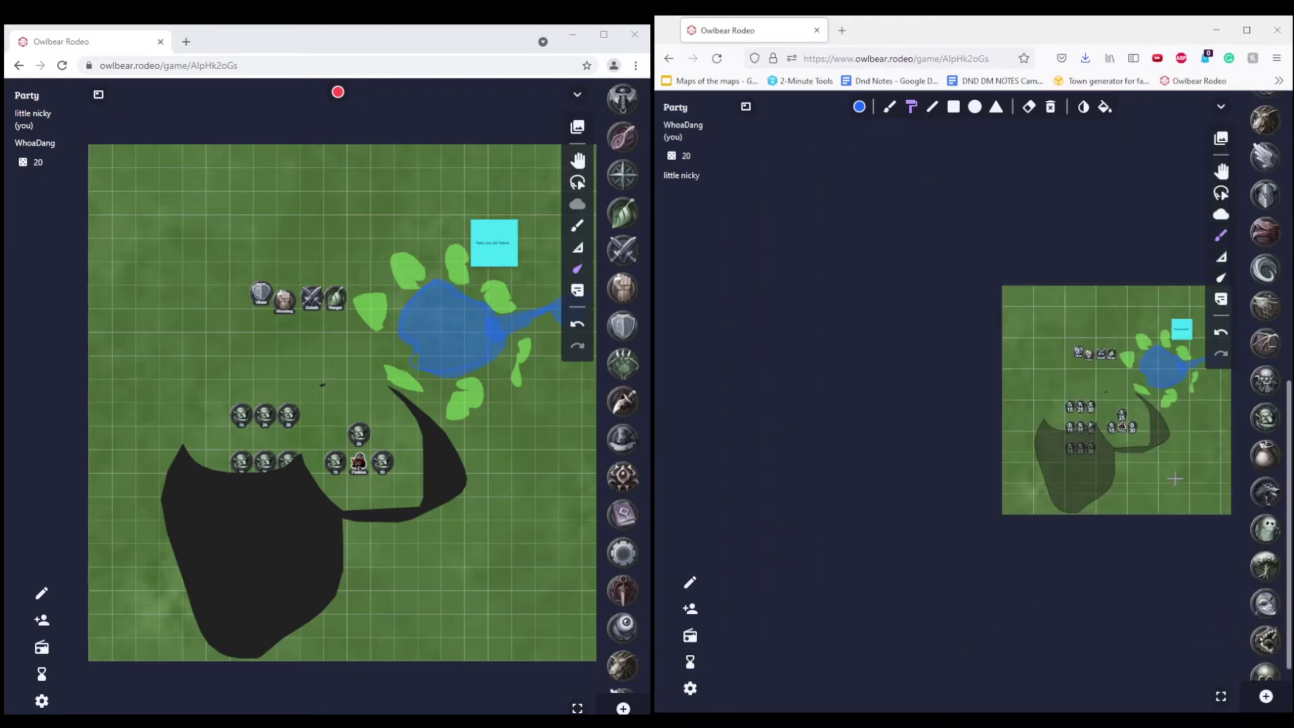
{"action": "scroll", "coordinate": [1102, 373], "scroll_direction": "up", "scroll_amount": 5}
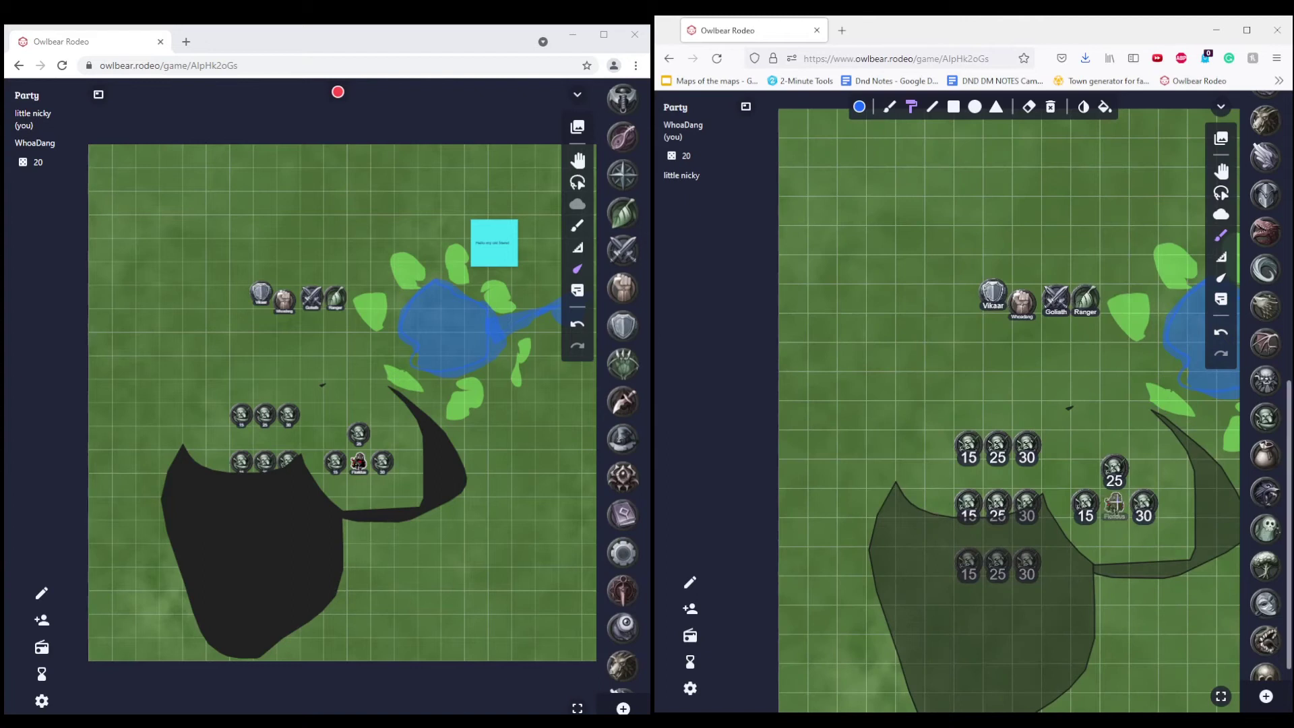
{"action": "scroll", "coordinate": [1263, 607], "scroll_direction": "down", "scroll_amount": 1}
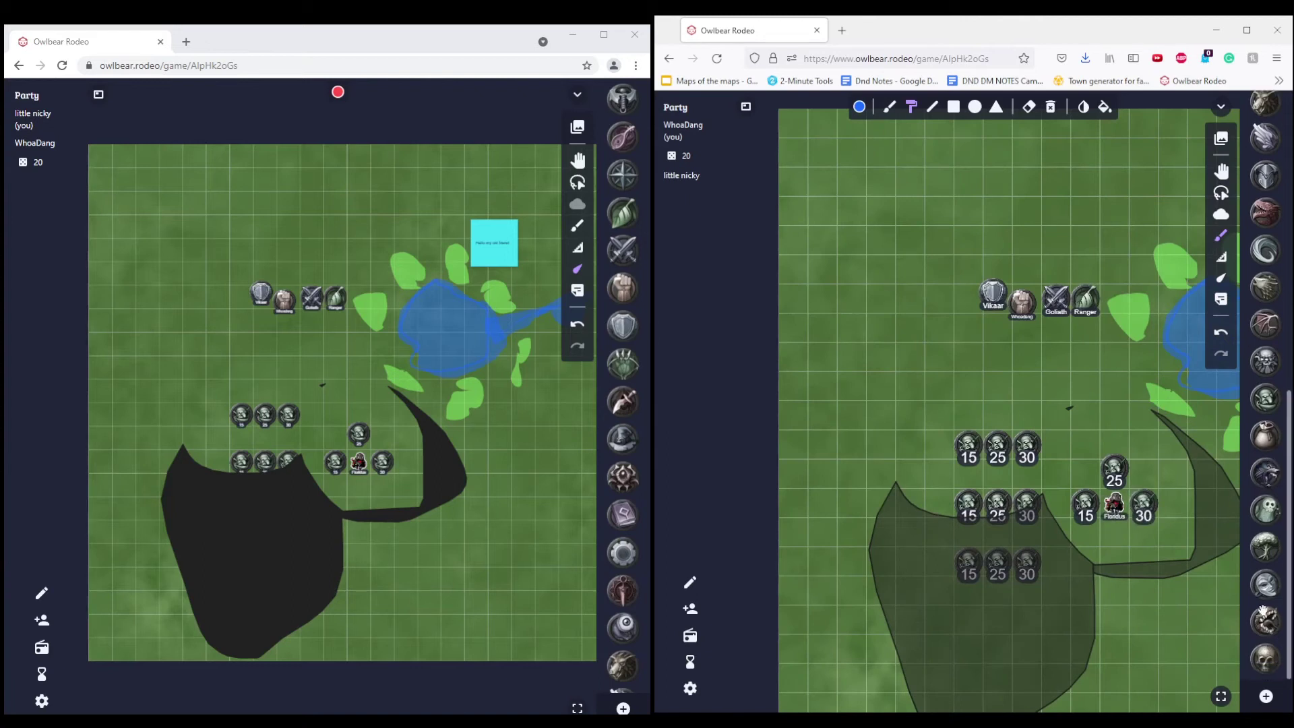
{"action": "scroll", "coordinate": [1267, 377], "scroll_direction": "up", "scroll_amount": 10}
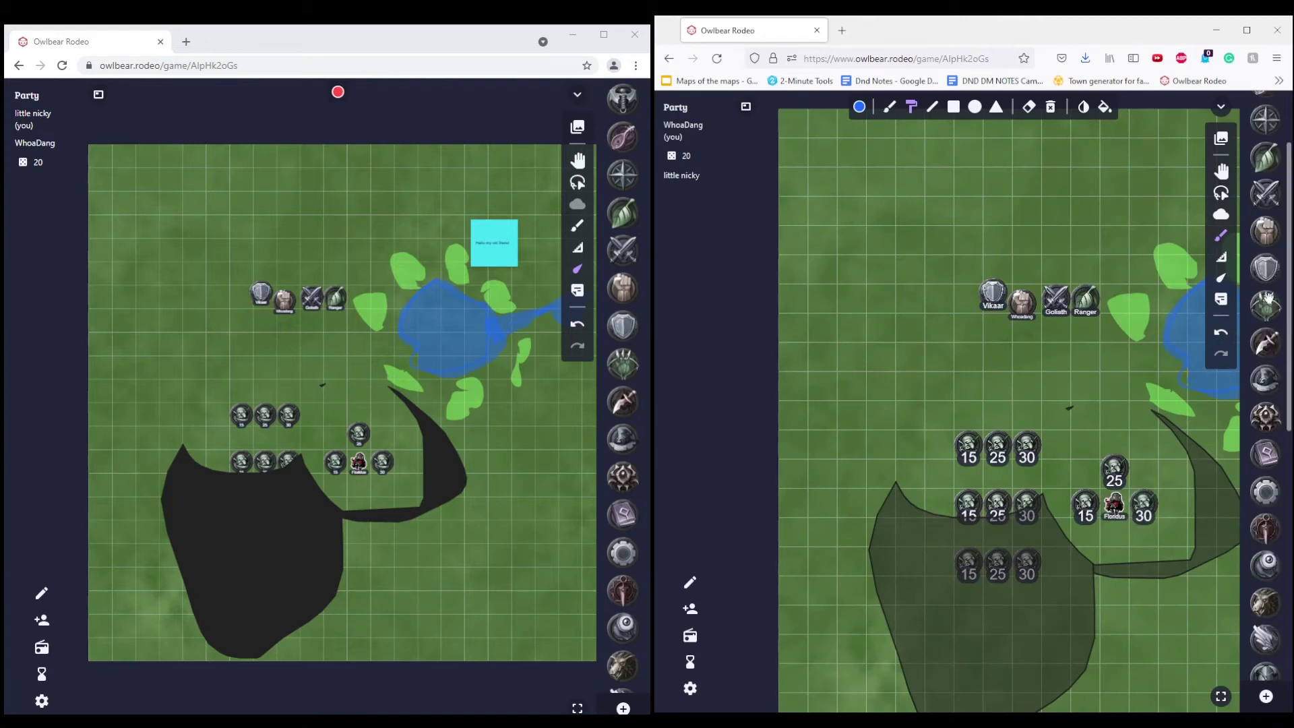
Paint a thin blue stroke above the left goblin group and erase it
{"action": "left_click_drag", "start_coordinate": [1070, 383], "coordinate": [871, 413]}
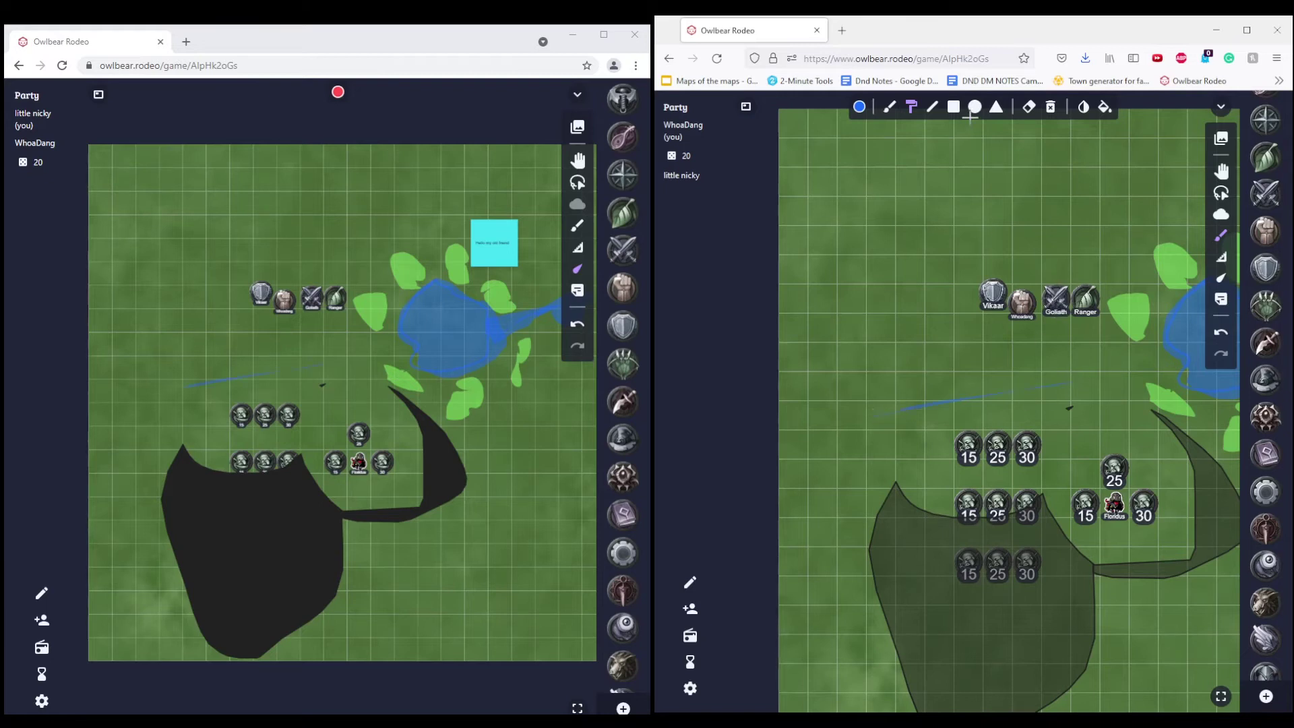
{"action": "left_click", "coordinate": [1030, 107]}
{"action": "left_click", "coordinate": [991, 398]}
{"action": "left_click", "coordinate": [1222, 171]}
{"action": "mouse_move", "coordinate": [1074, 405]}
{"action": "left_mouse_down"}
{"action": "mouse_move", "coordinate": [965, 406]}
{"action": "mouse_move", "coordinate": [977, 444]}
{"action": "left_mouse_up"}
{"action": "scroll", "coordinate": [968, 348], "scroll_direction": "down", "scroll_amount": 3}
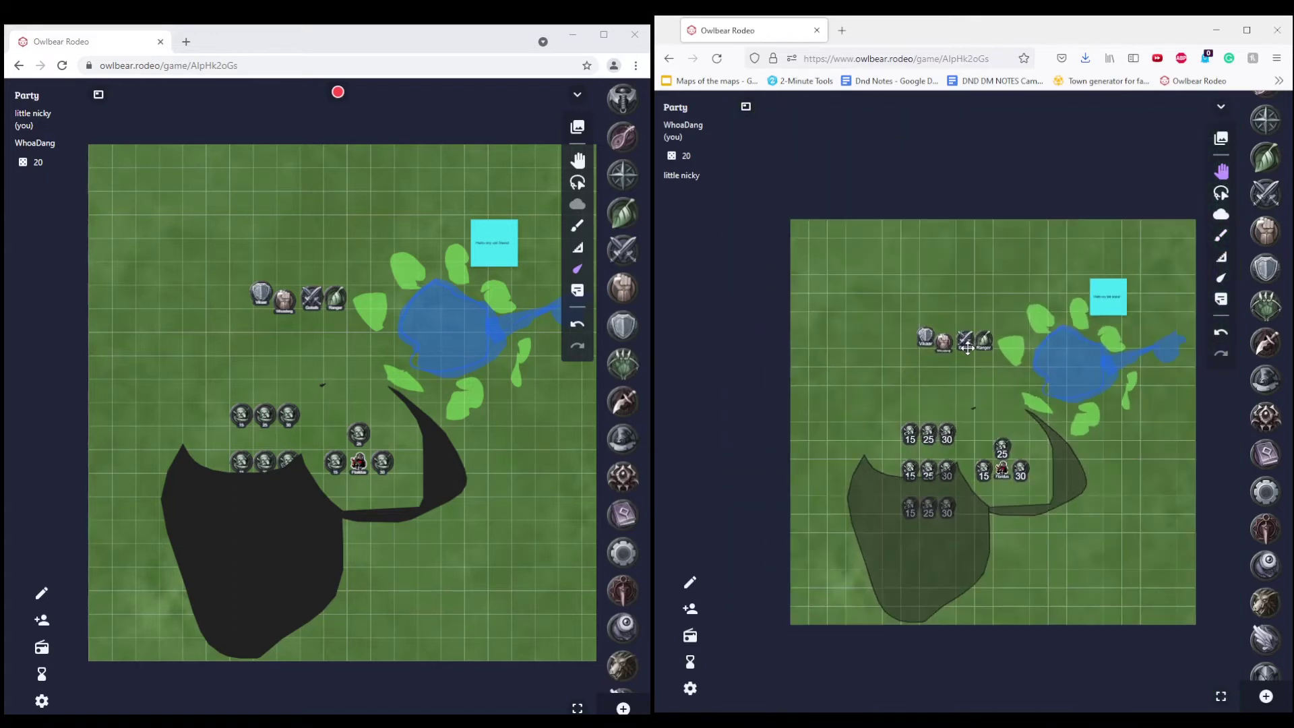
{"action": "scroll", "coordinate": [968, 348], "scroll_direction": "up", "scroll_amount": 2}
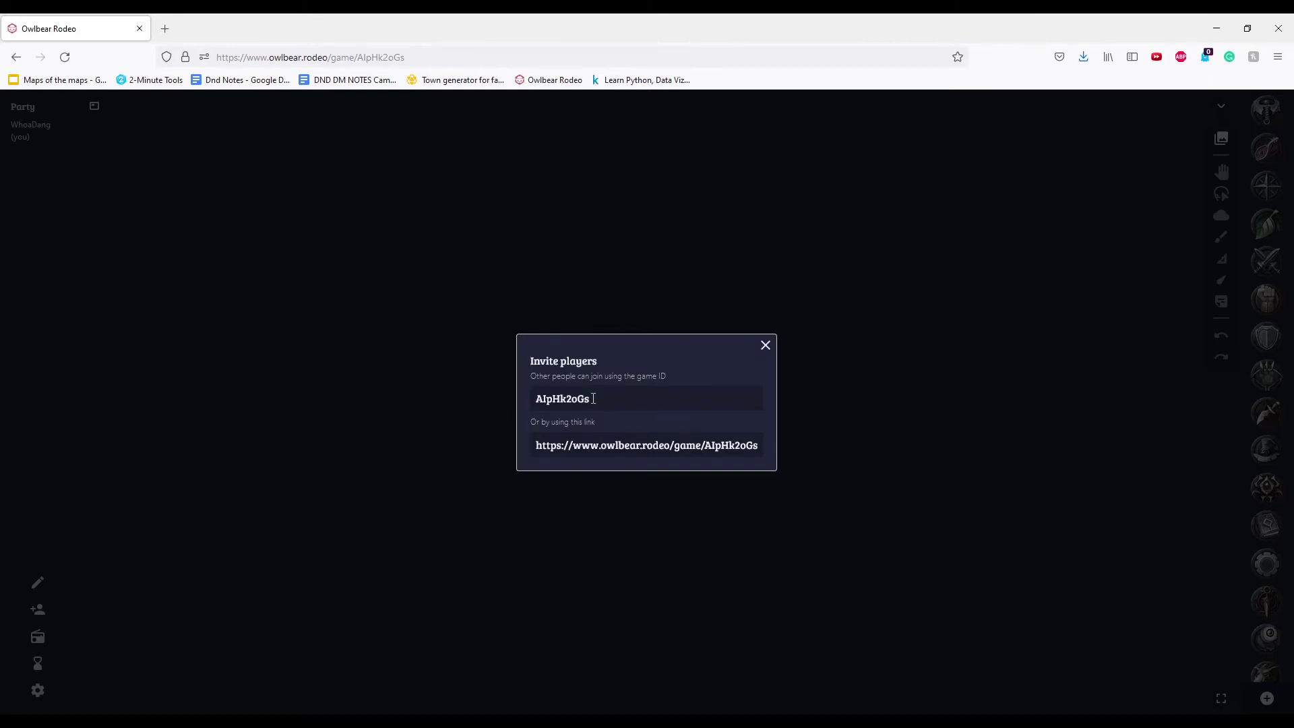
Dismiss the player invitation and change the nickname to Copper Dragon
{"action": "left_click", "coordinate": [765, 346]}
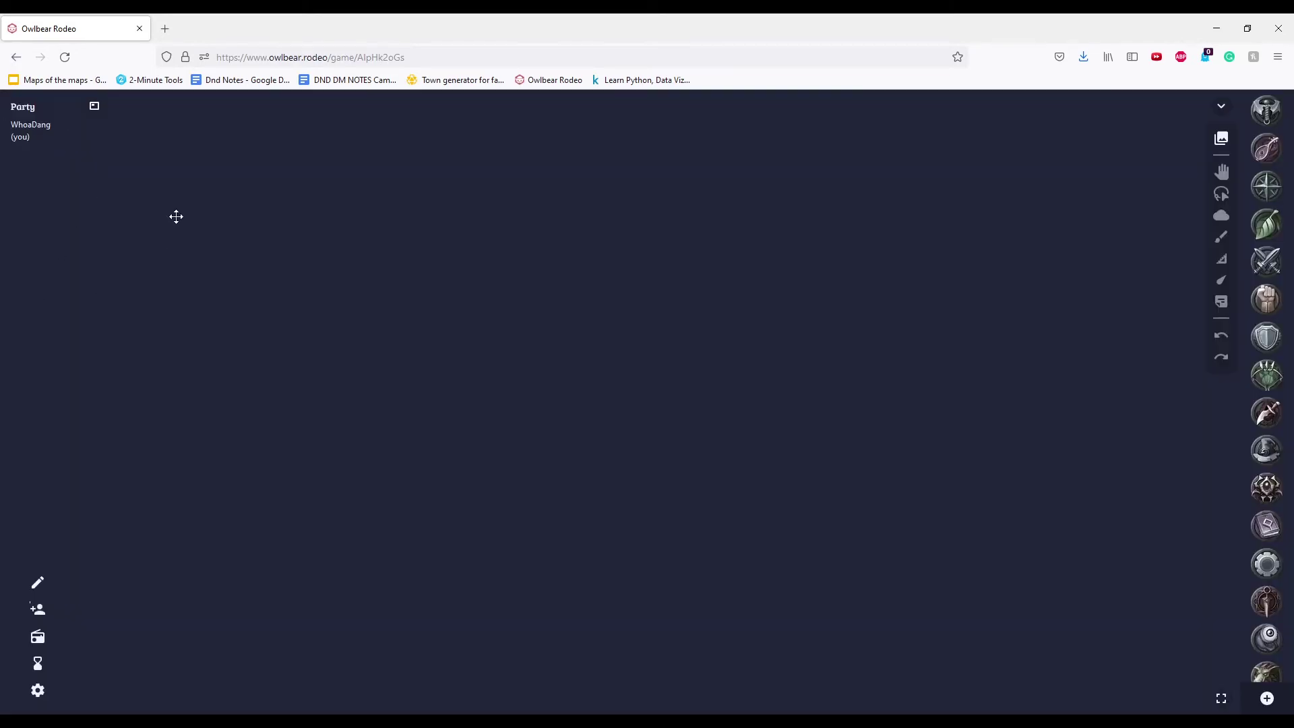
{"action": "left_click", "coordinate": [38, 583]}
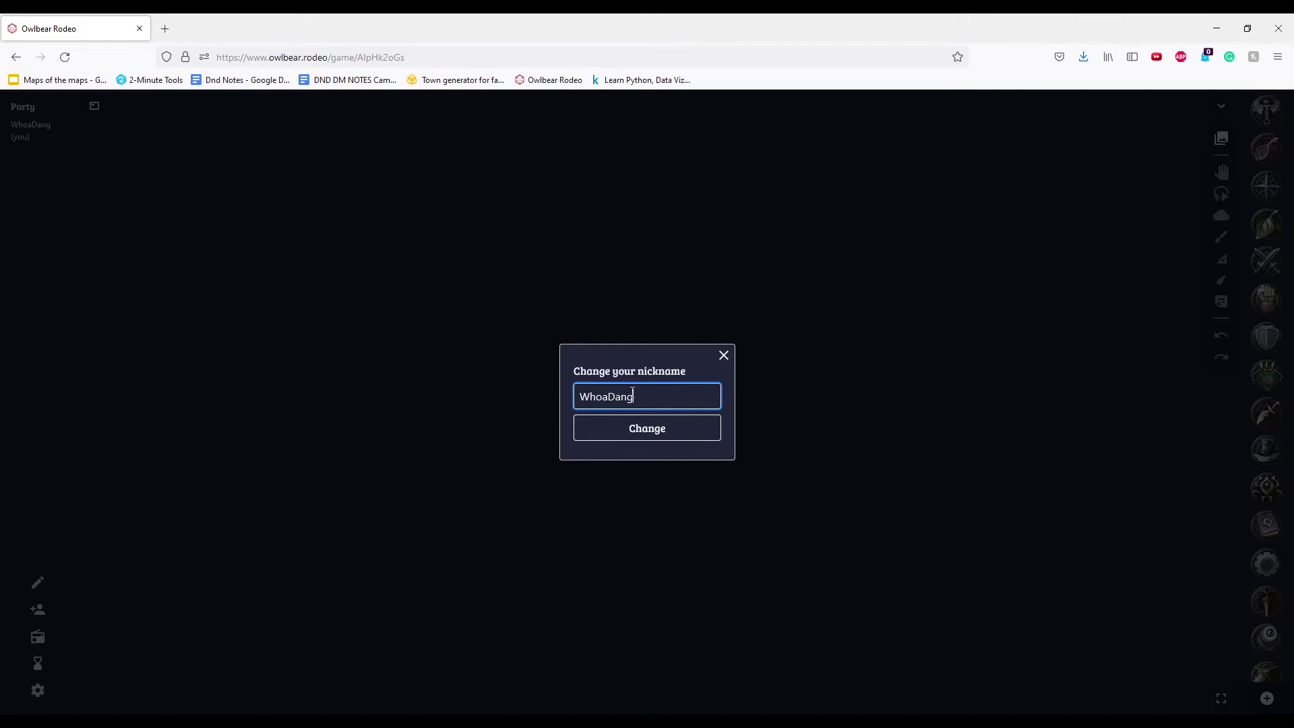
{"action": "left_click_drag", "start_coordinate": [632, 393], "coordinate": [517, 364]}
{"action": "type", "text": "Copper Dragon"}
{"action": "left_click", "coordinate": [654, 431]}
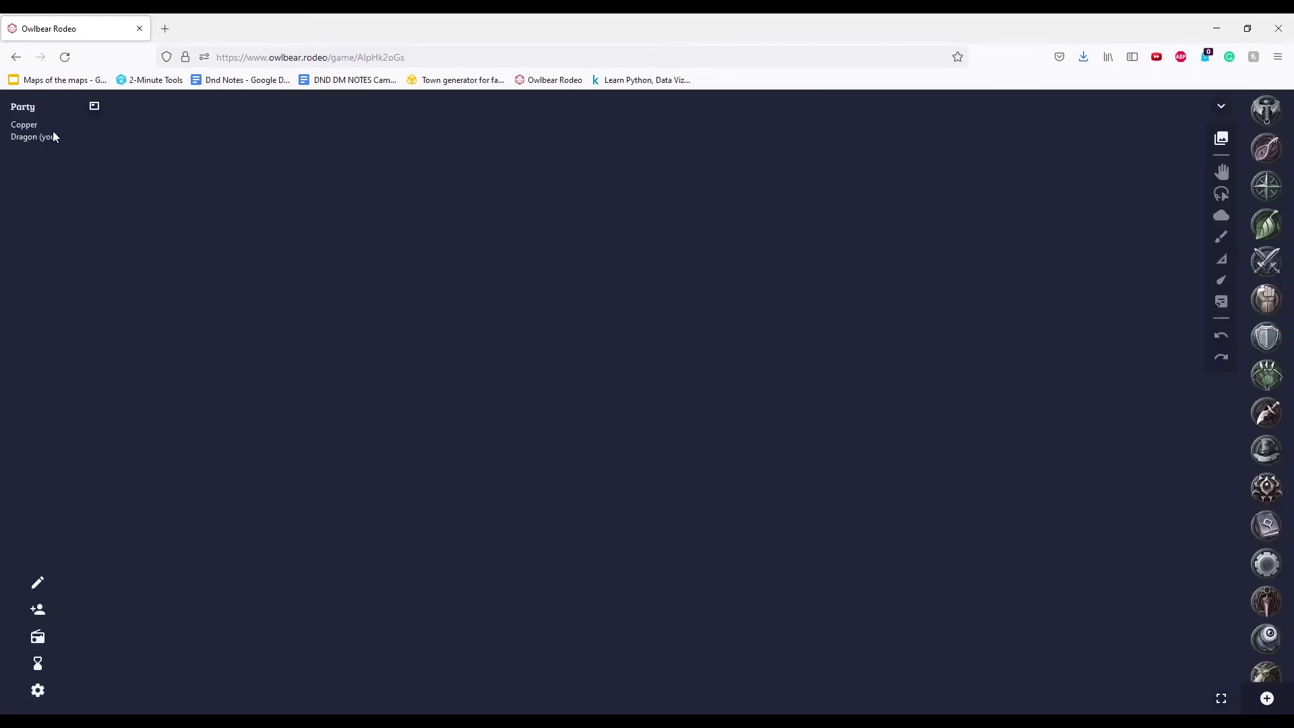
Open the dice tray and choose the Sunset dice style
{"action": "left_click", "coordinate": [95, 111]}
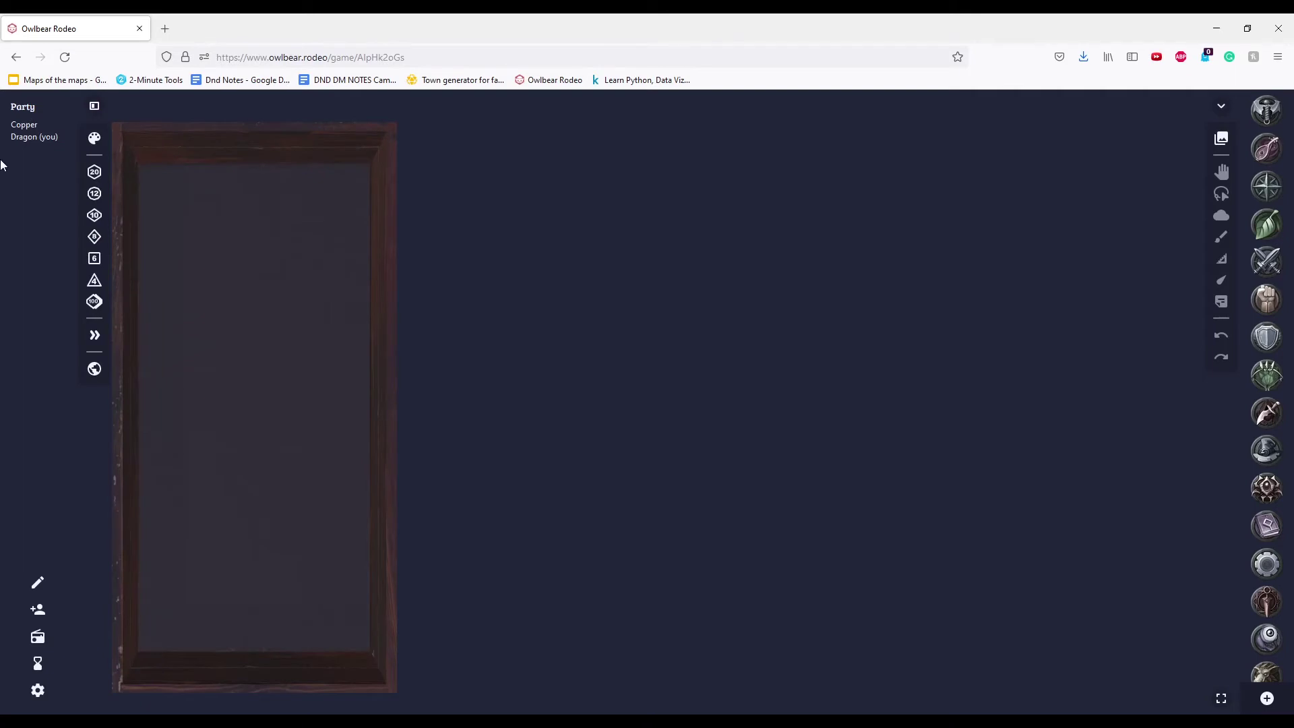
{"action": "left_click", "coordinate": [95, 140]}
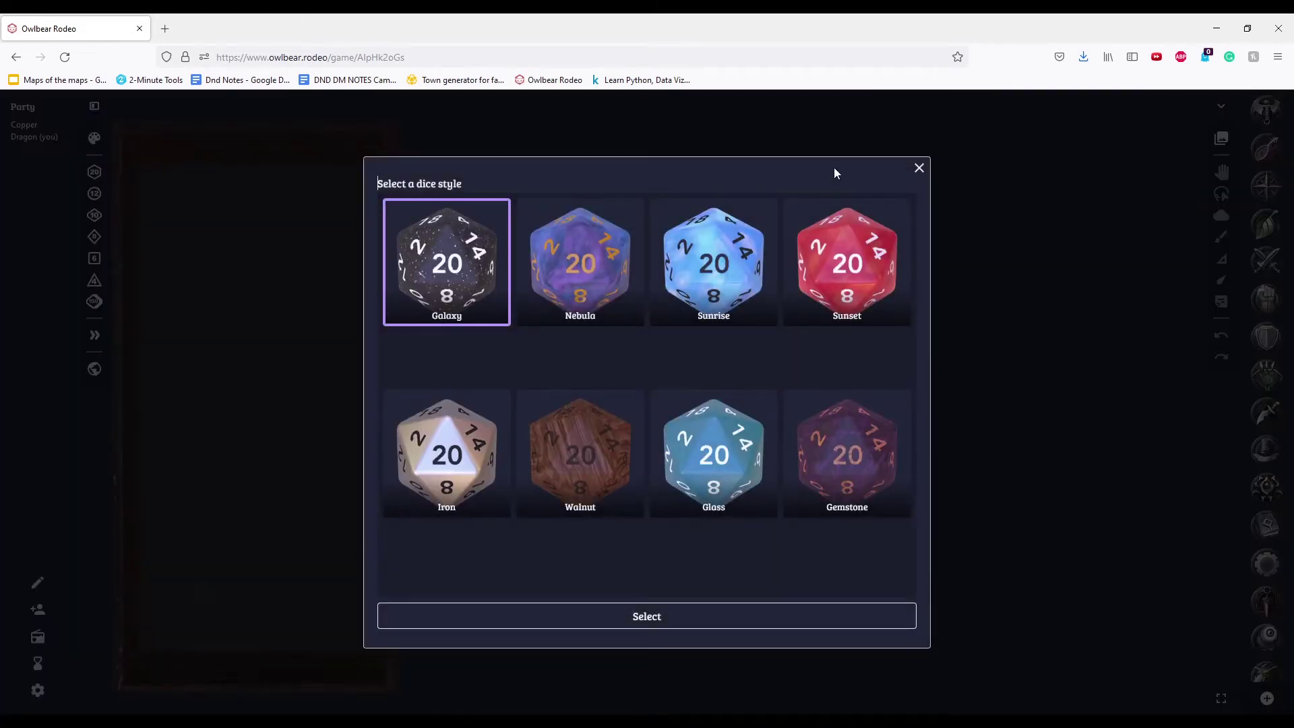
{"action": "left_click", "coordinate": [851, 251]}
{"action": "left_click", "coordinate": [647, 617]}
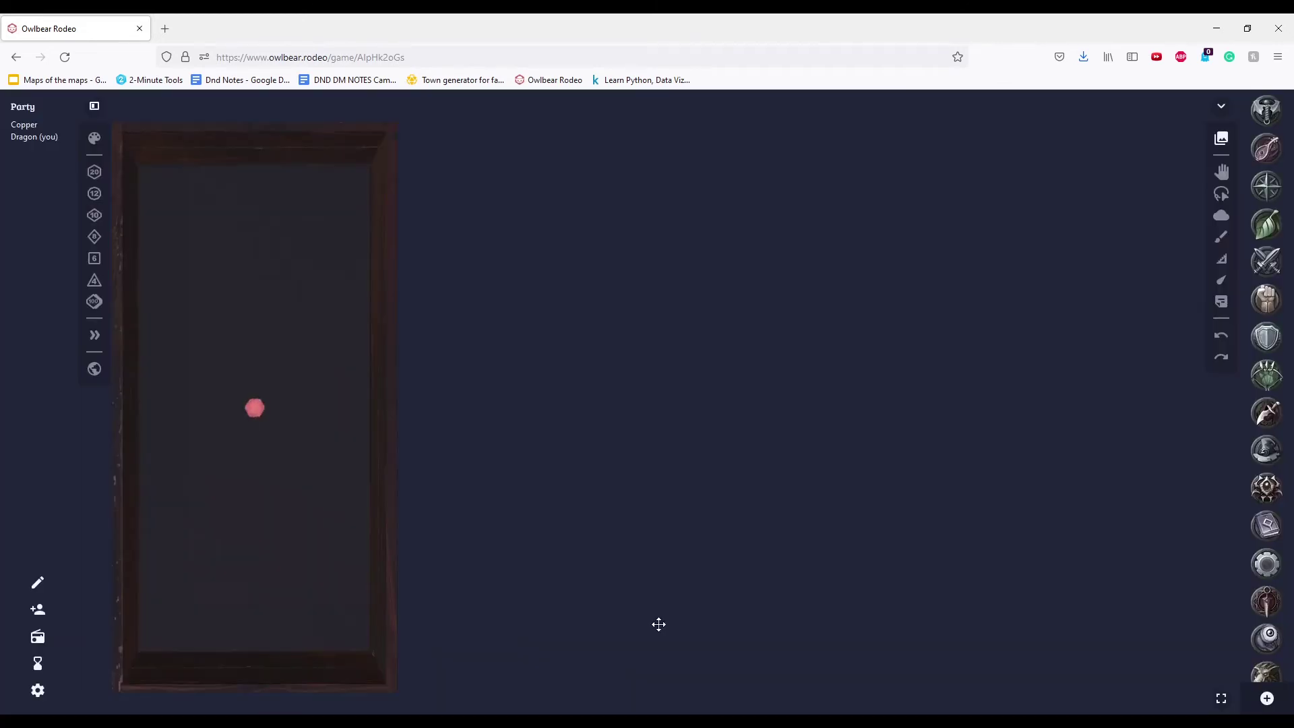
Roll one d20, one d12 and four d6 dice together in the tray
{"action": "left_click", "coordinate": [93, 173]}
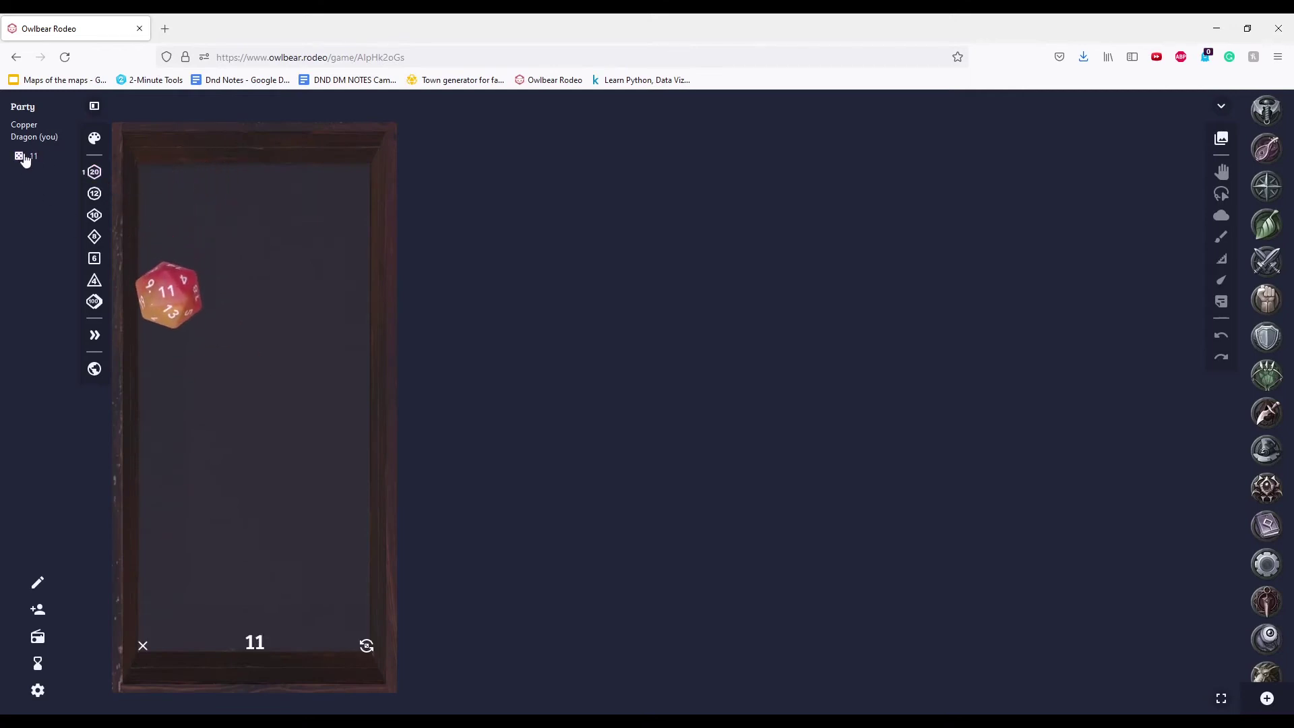
{"action": "left_click", "coordinate": [94, 194]}
{"action": "left_click", "coordinate": [94, 262]}
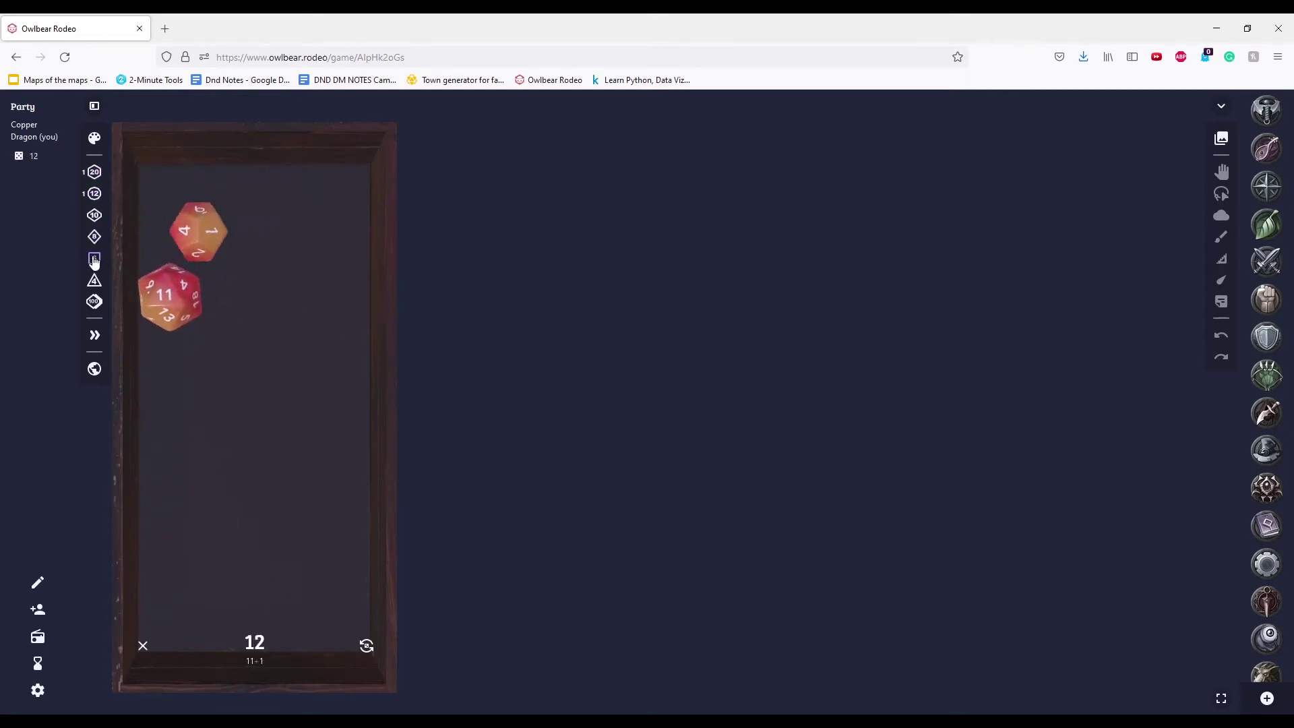
{"action": "left_click", "coordinate": [95, 263]}
{"action": "left_click", "coordinate": [94, 262]}
{"action": "left_click", "coordinate": [95, 261]}
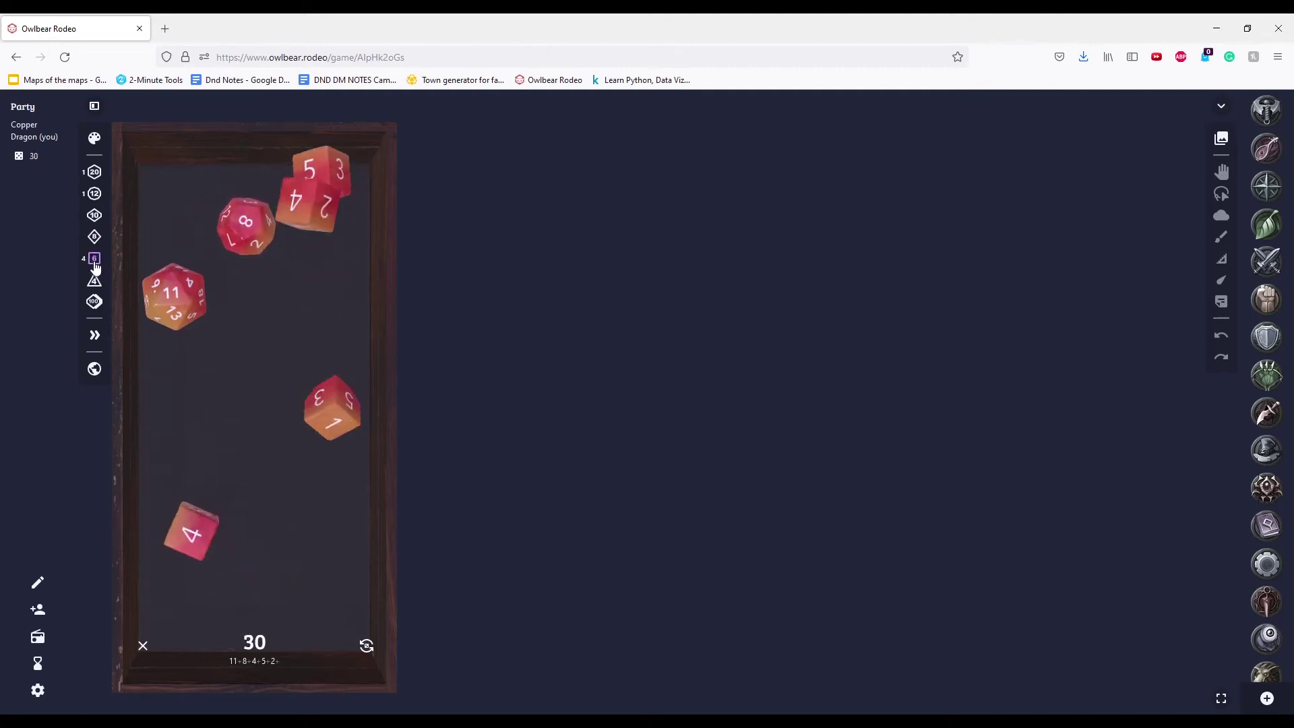
Clear all dice from the tray and roll four d6 dice
{"action": "left_click", "coordinate": [142, 647]}
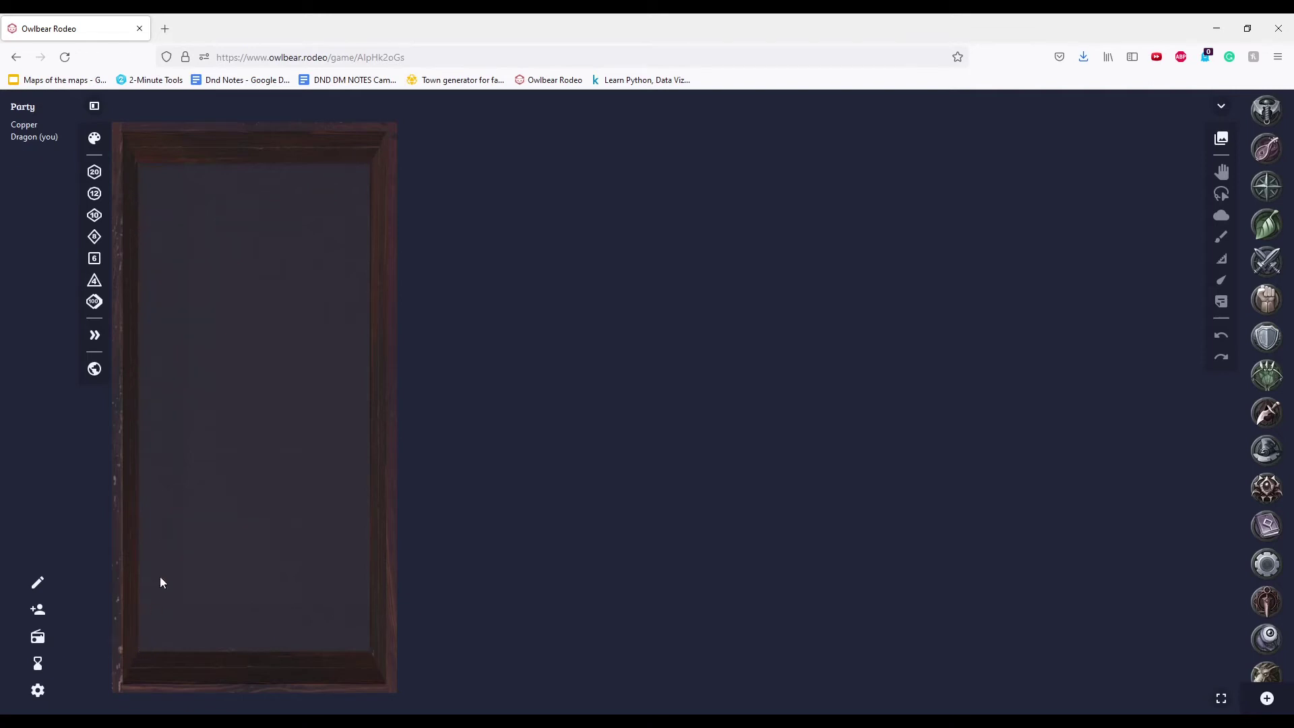
{"action": "left_click", "coordinate": [94, 261]}
{"action": "left_click", "coordinate": [95, 261]}
{"action": "left_click", "coordinate": [95, 262]}
{"action": "left_click", "coordinate": [95, 262]}
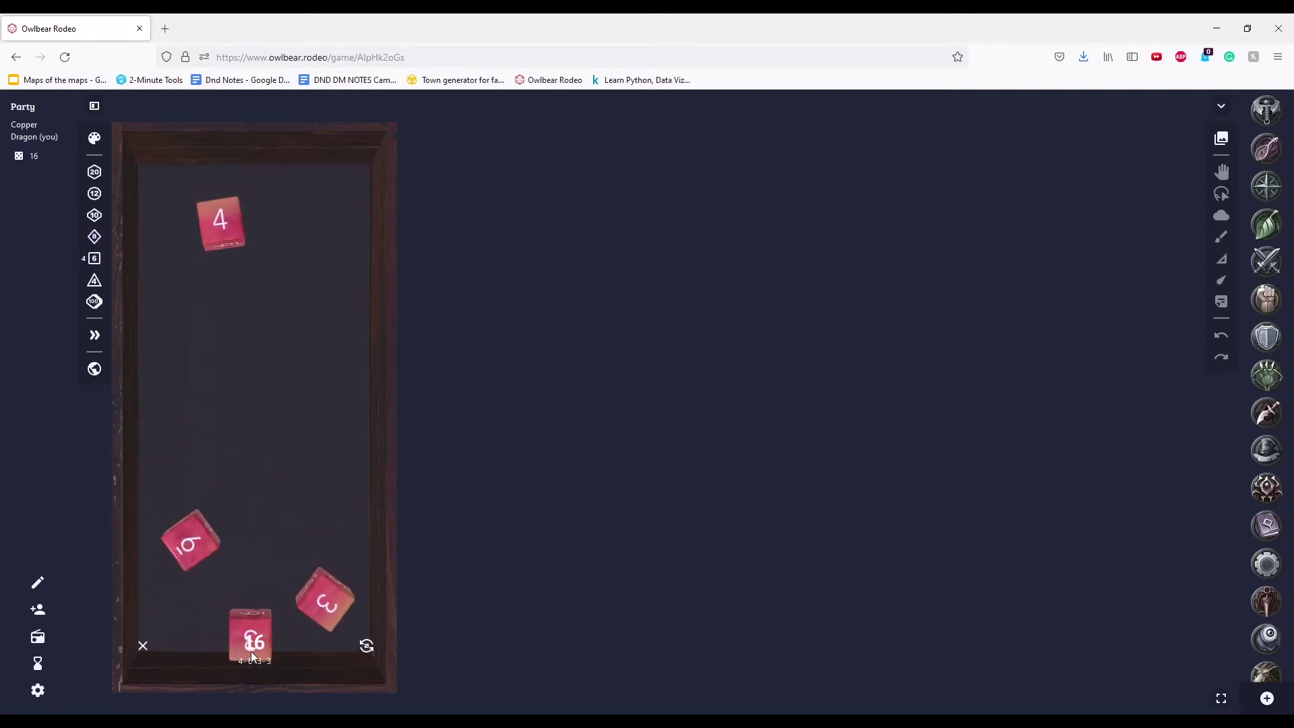
Reroll the four d6 dice several times
{"action": "left_click", "coordinate": [365, 649]}
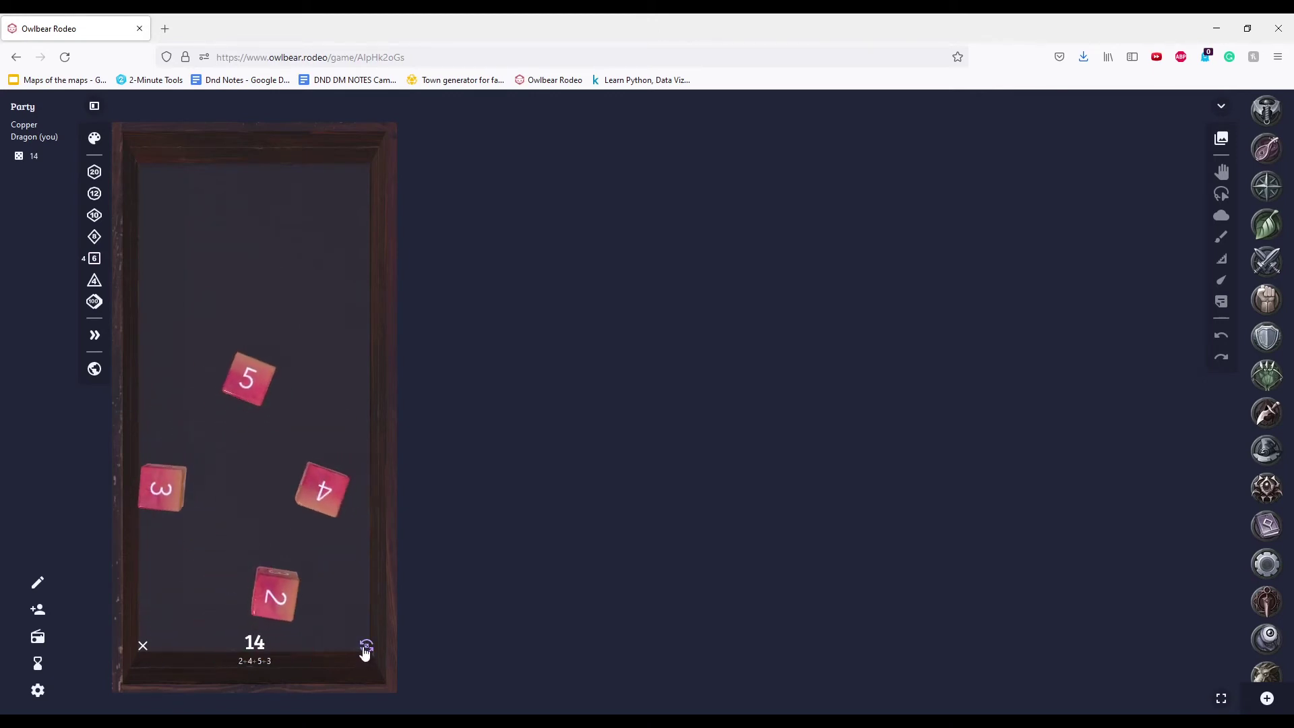
{"action": "left_click", "coordinate": [366, 649]}
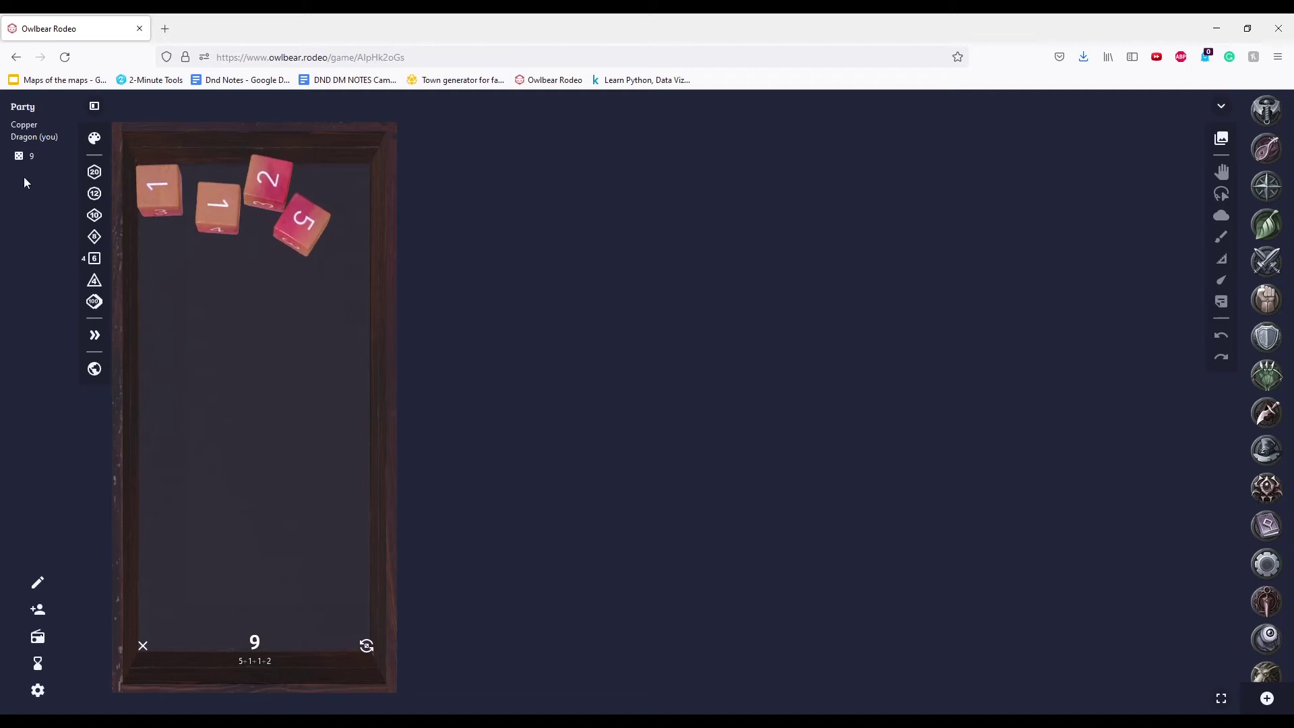
{"action": "left_click", "coordinate": [366, 646]}
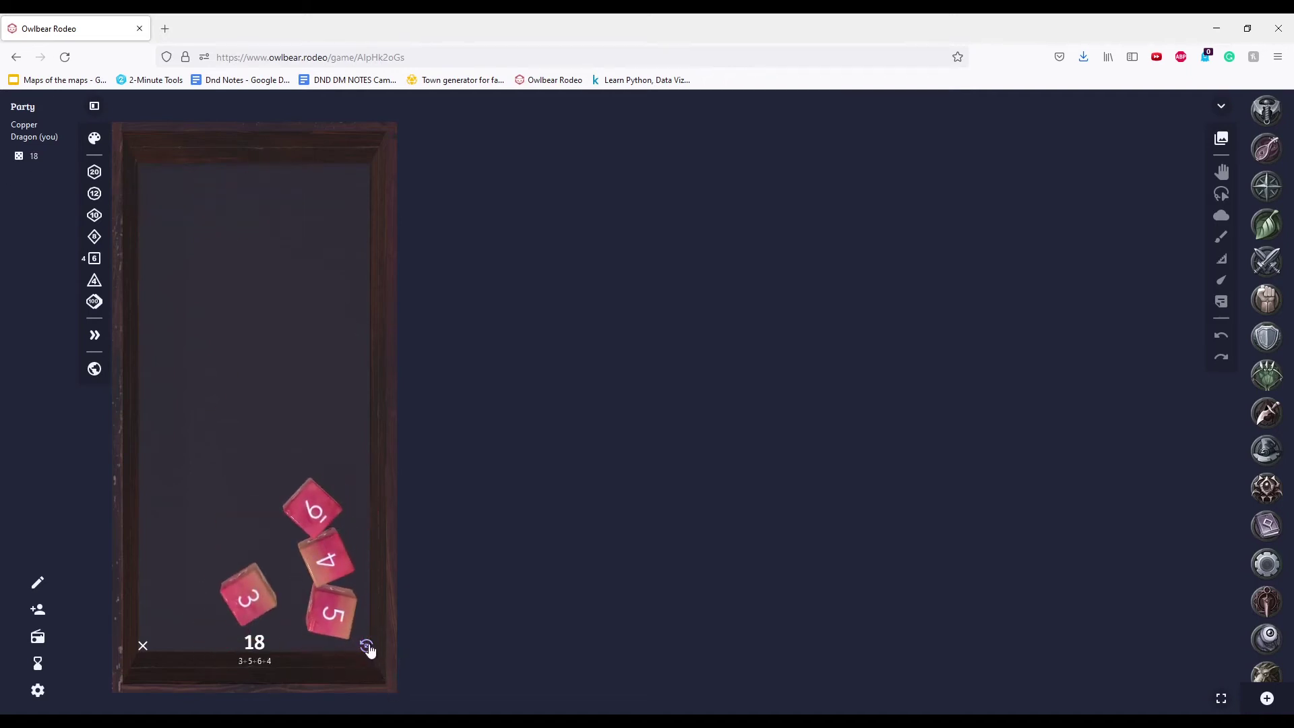
{"action": "left_click", "coordinate": [367, 647]}
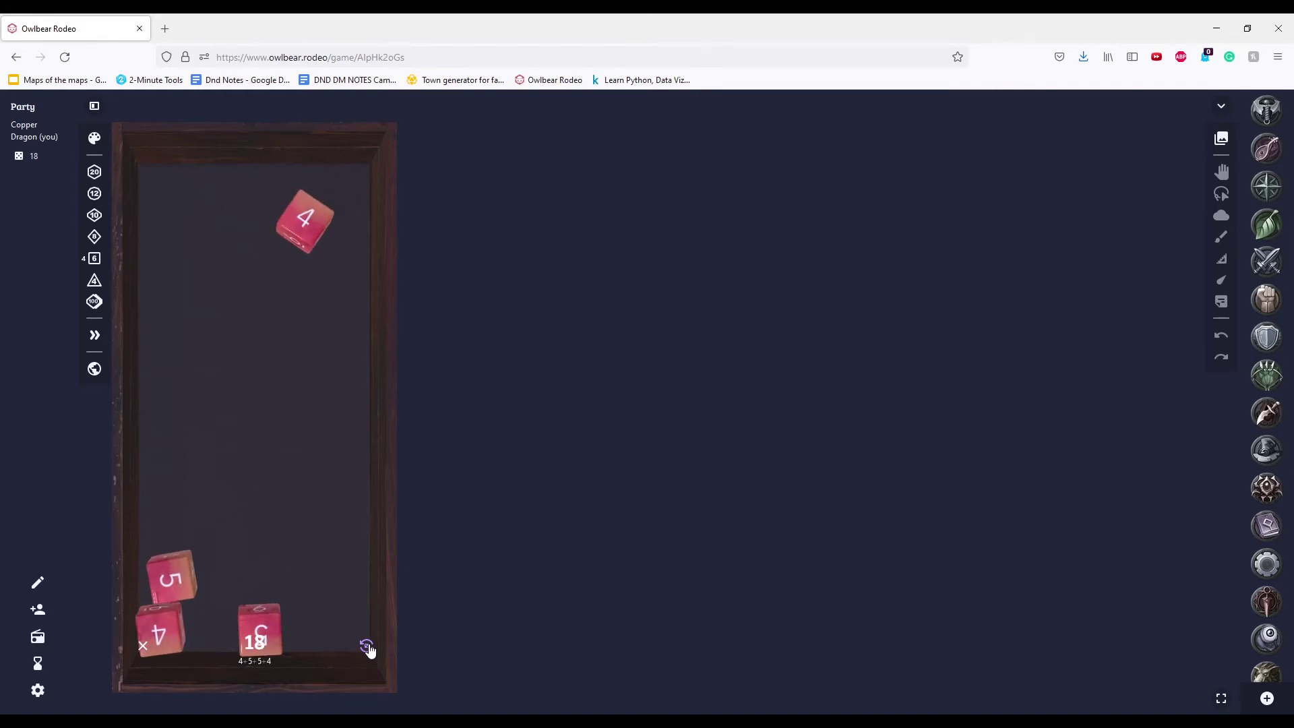
{"action": "left_click", "coordinate": [367, 648]}
{"action": "left_click", "coordinate": [368, 647]}
{"action": "left_click", "coordinate": [368, 648]}
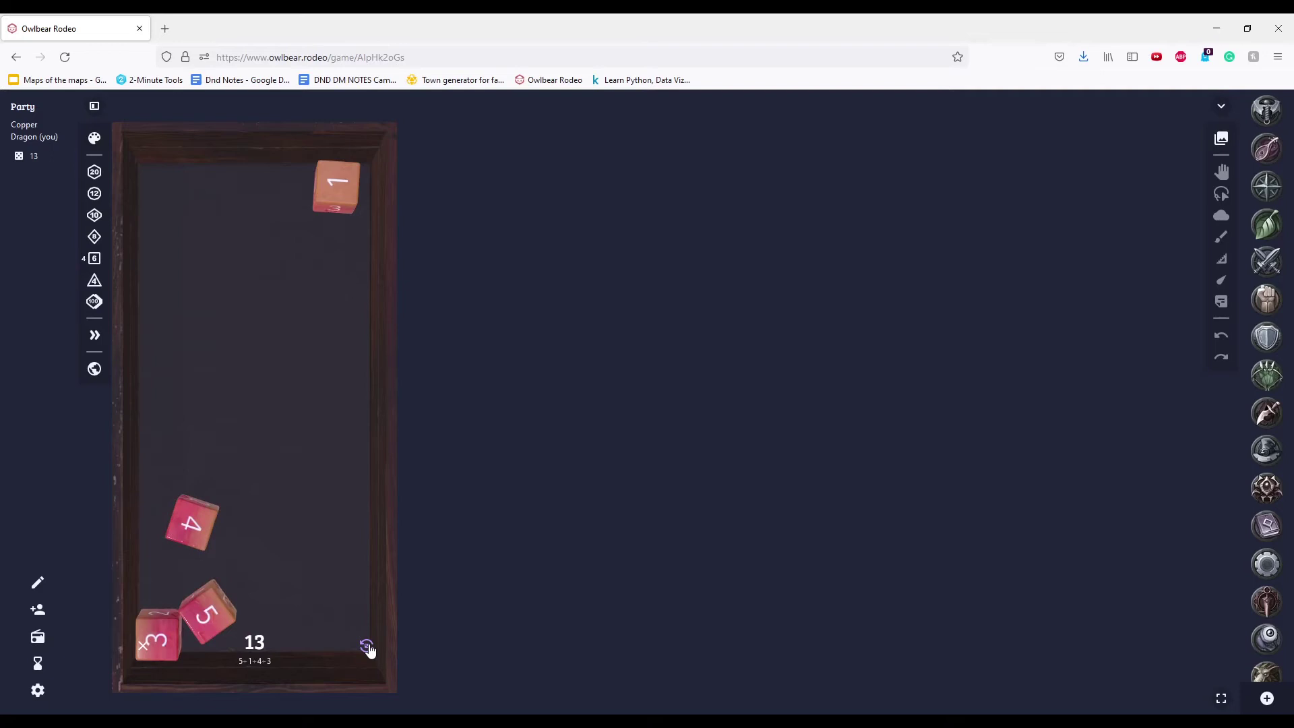
{"action": "left_click", "coordinate": [367, 647]}
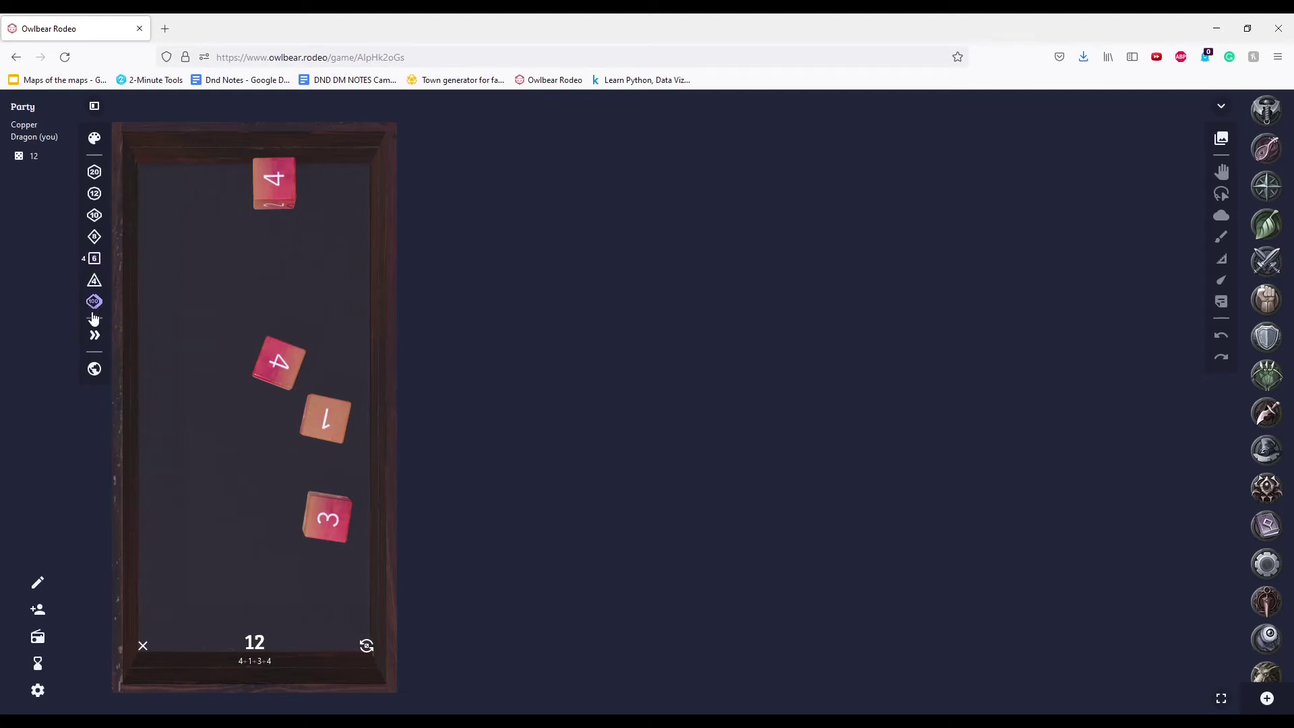
Expand the dice tray to its wide size and shrink it back
{"action": "left_click", "coordinate": [94, 337]}
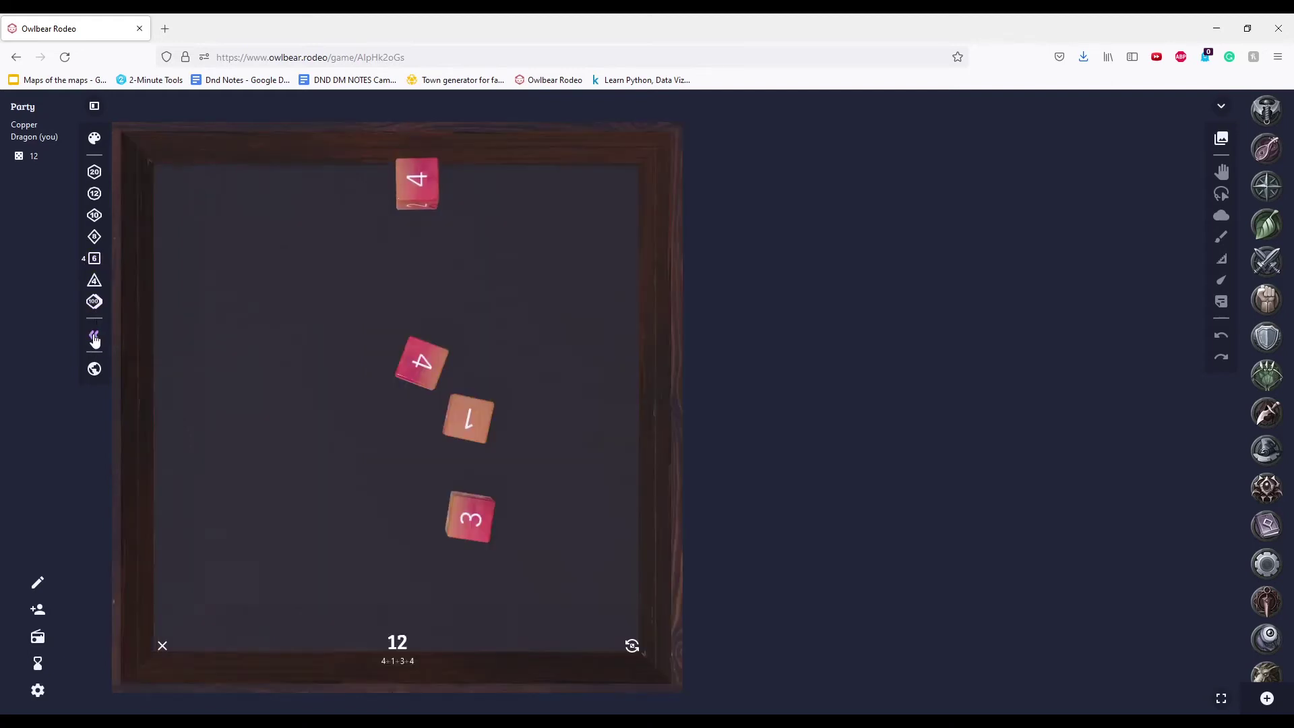
{"action": "left_click", "coordinate": [94, 339]}
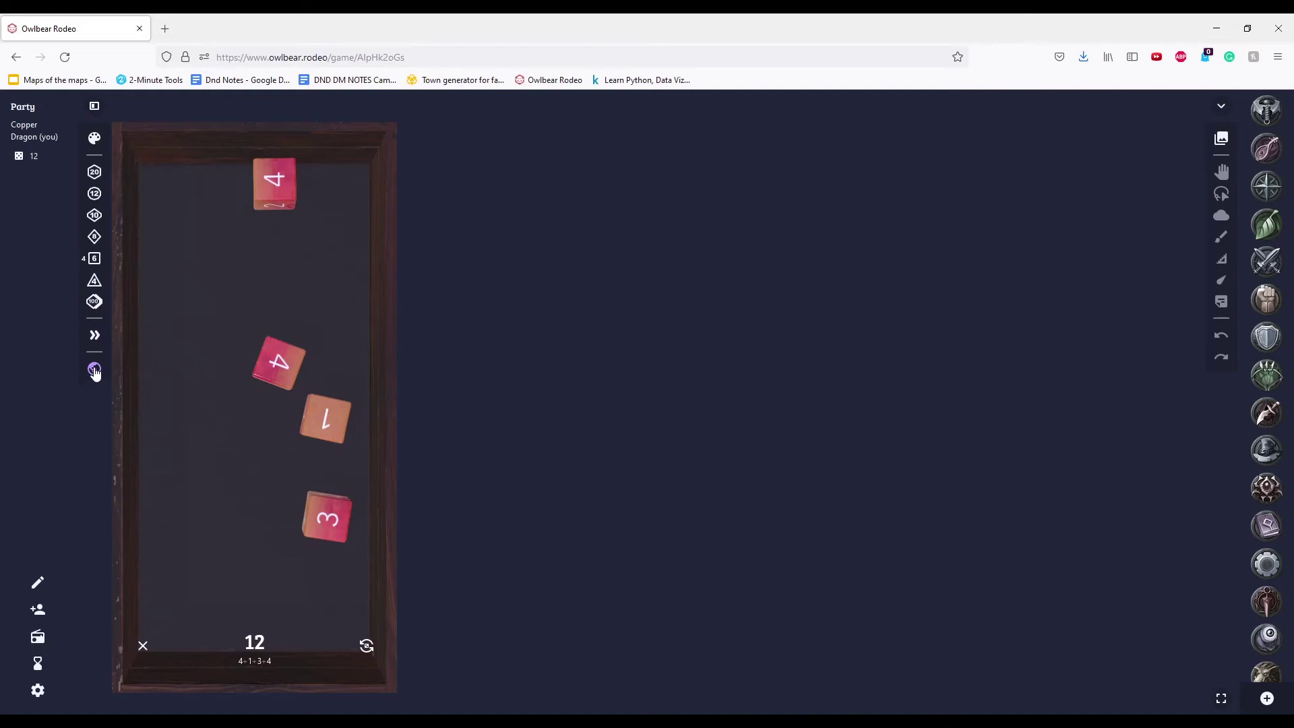
Roll a fifth d6 with roll sharing turned off, turn sharing back on and close the dice tray
{"action": "left_click", "coordinate": [95, 372]}
{"action": "left_click", "coordinate": [97, 262]}
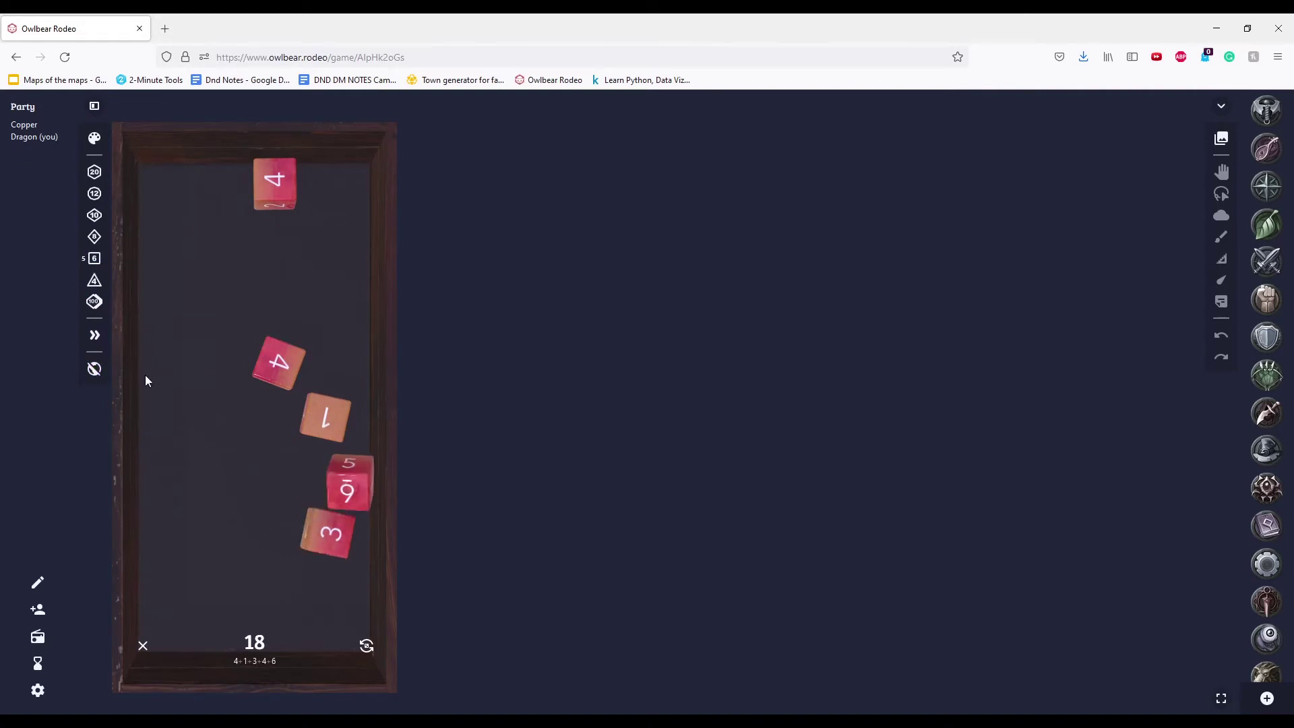
{"action": "left_click", "coordinate": [94, 369]}
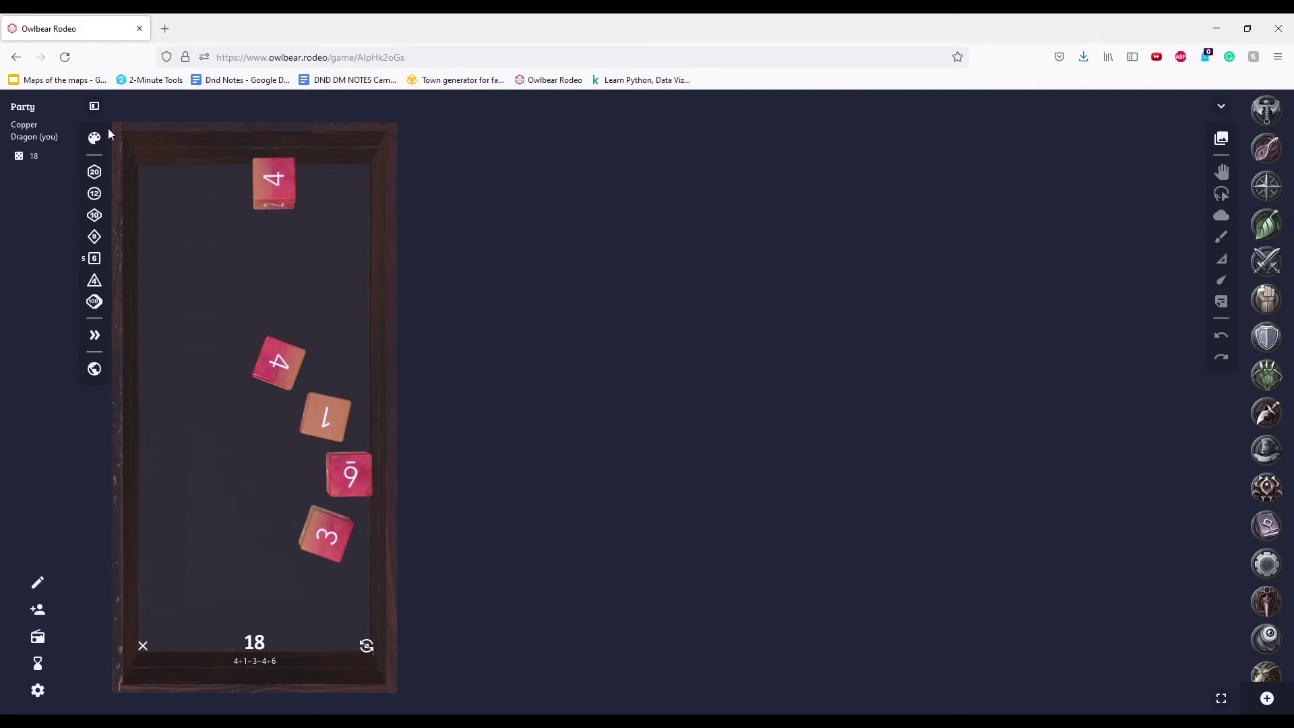
{"action": "left_click", "coordinate": [93, 108]}
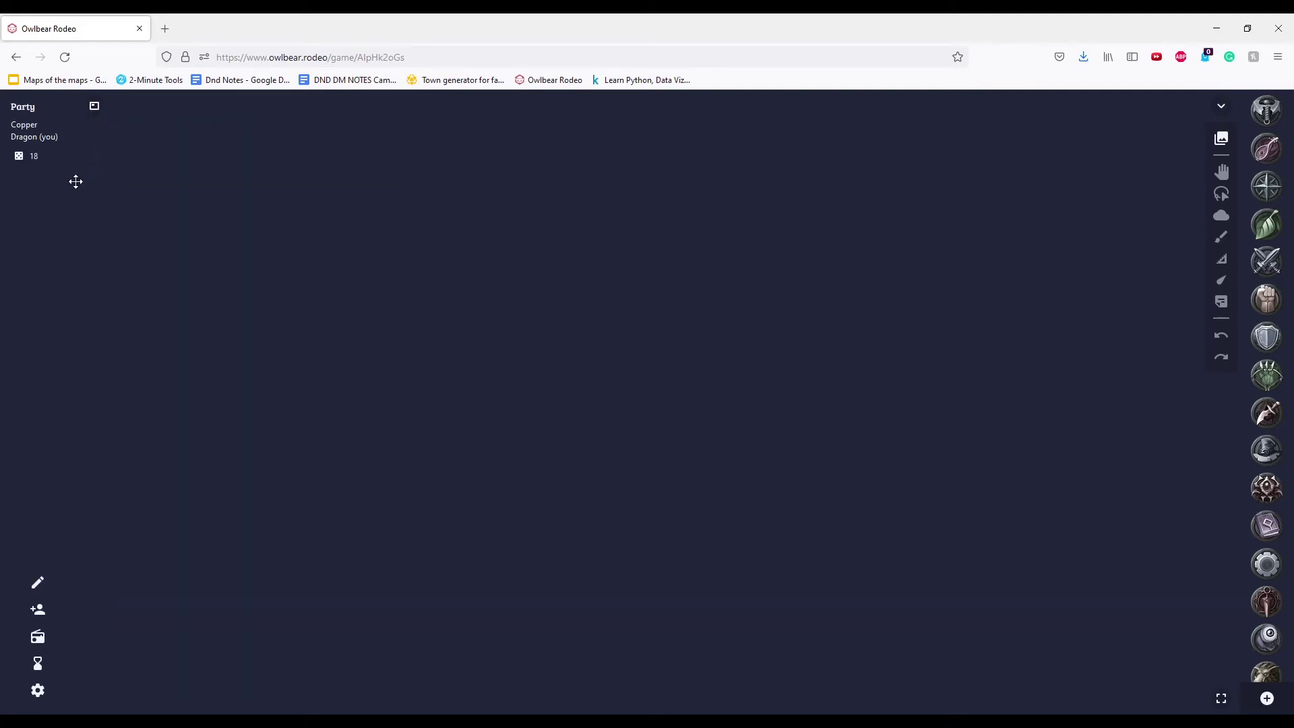
Change the player nickname to WhoaDang
{"action": "left_click", "coordinate": [38, 584]}
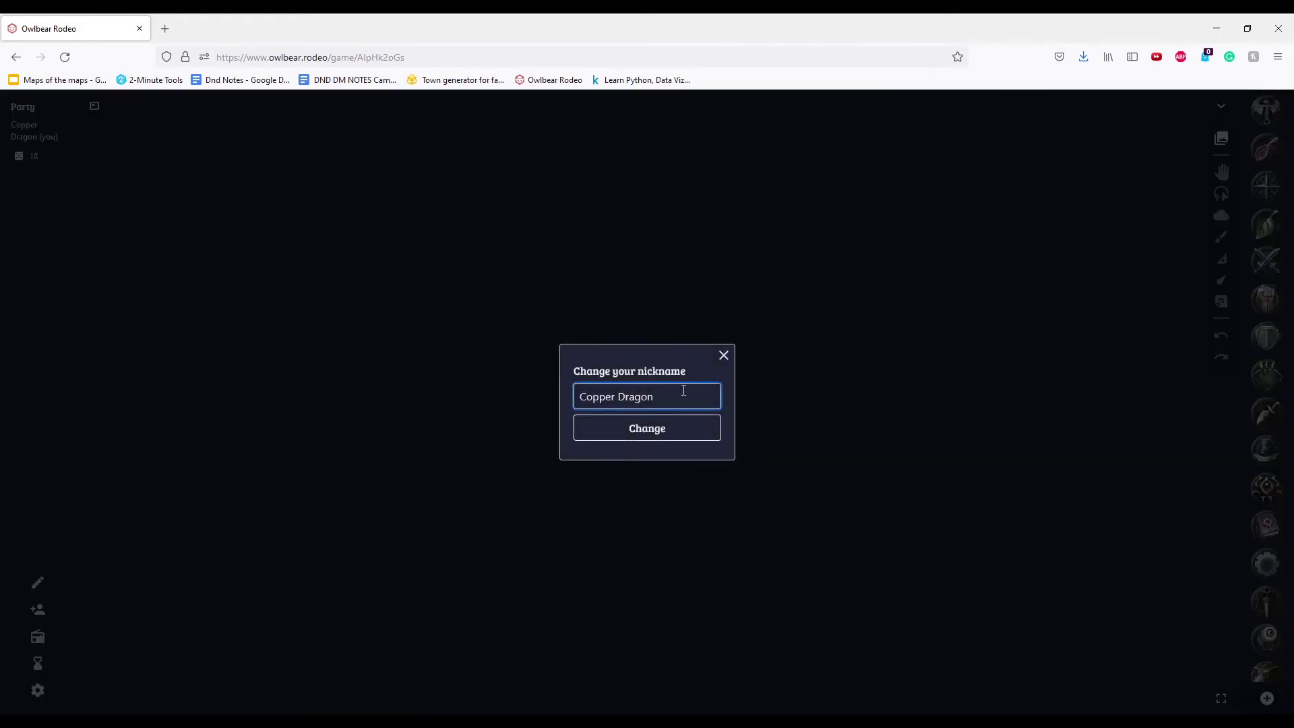
{"action": "key", "text": "ctrl+a"}
{"action": "type", "text": "WhodaDA"}
{"action": "key", "text": "BackSpace"}
{"action": "key", "text": "BackSpace"}
{"action": "key", "text": "BackSpace"}
{"action": "type", "text": "ang"}
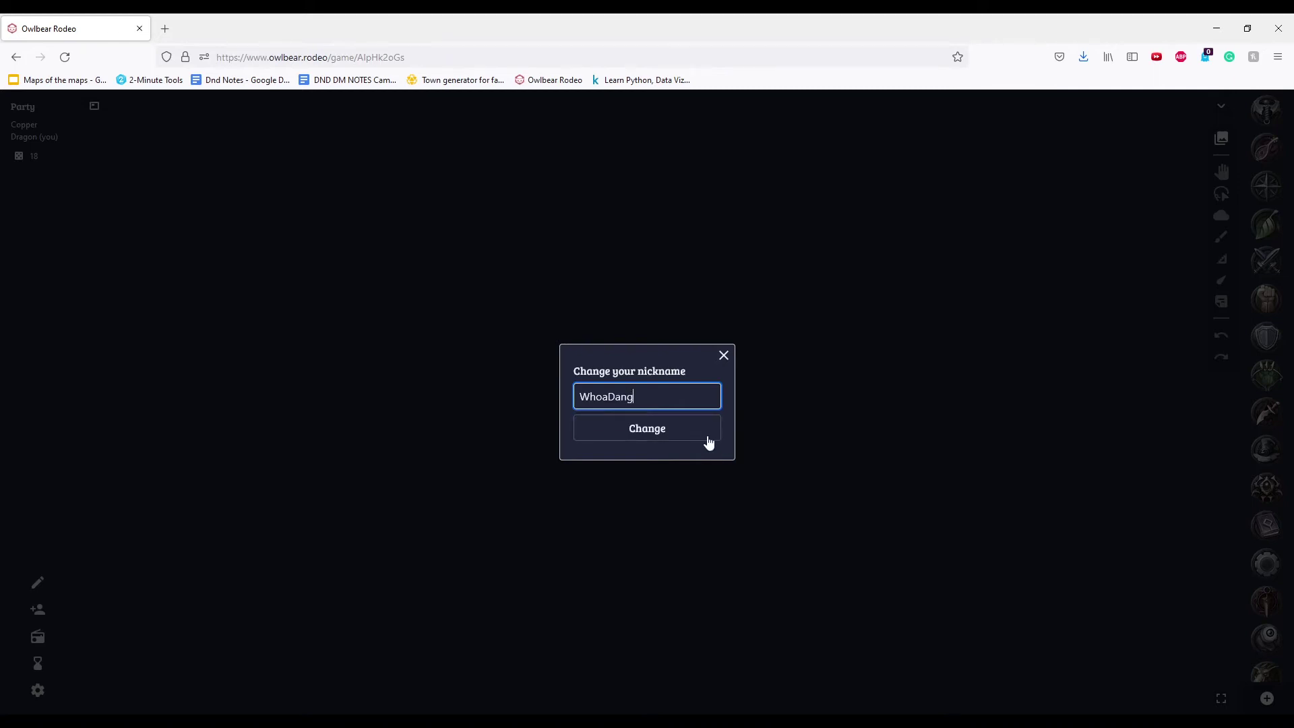
{"action": "left_click", "coordinate": [708, 441]}
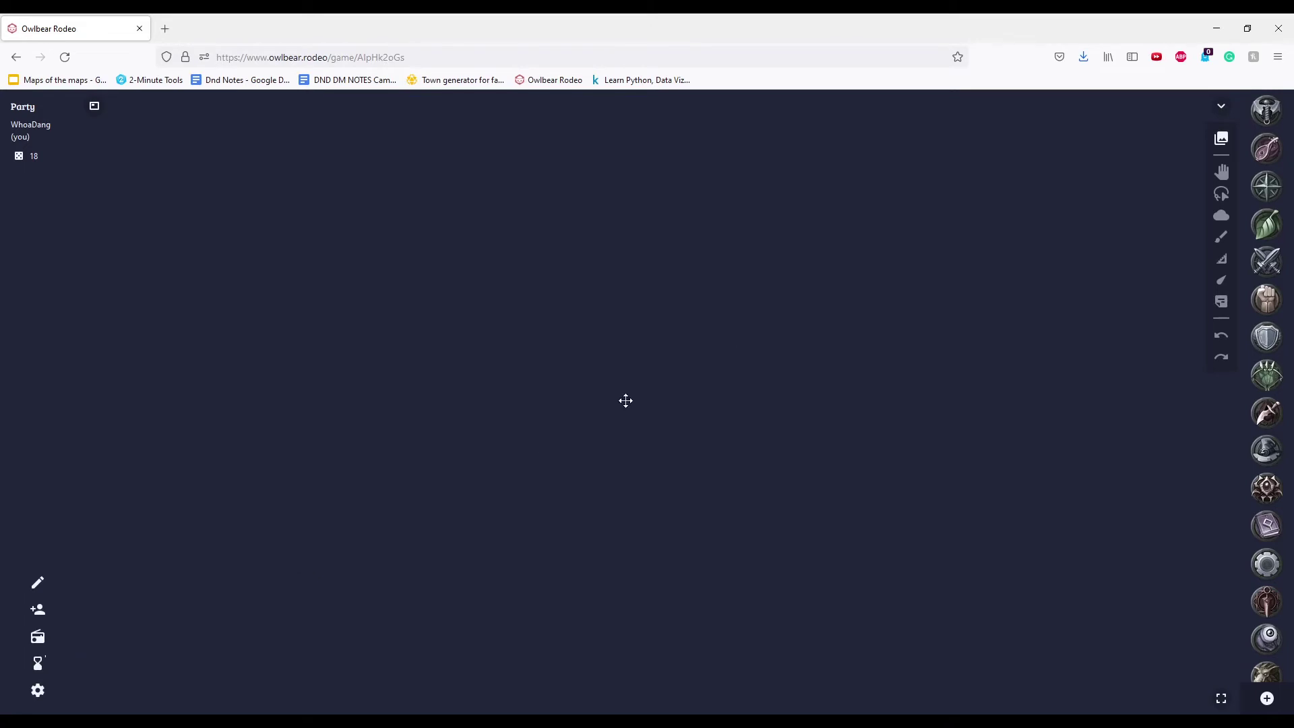
Set a countdown timer to 3 seconds, start it and close the timer dialog
{"action": "left_click", "coordinate": [38, 664]}
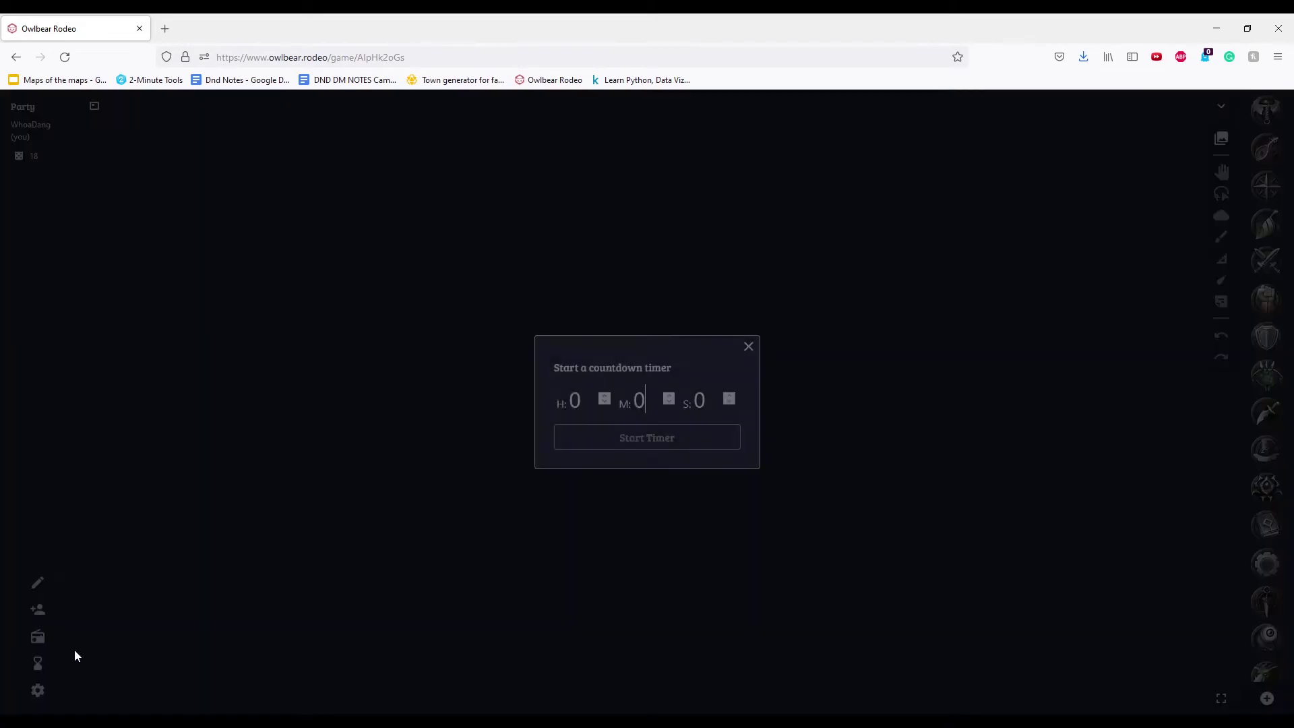
{"action": "left_click", "coordinate": [730, 396]}
{"action": "left_click", "coordinate": [731, 397]}
{"action": "left_click", "coordinate": [730, 396]}
{"action": "left_click", "coordinate": [643, 442]}
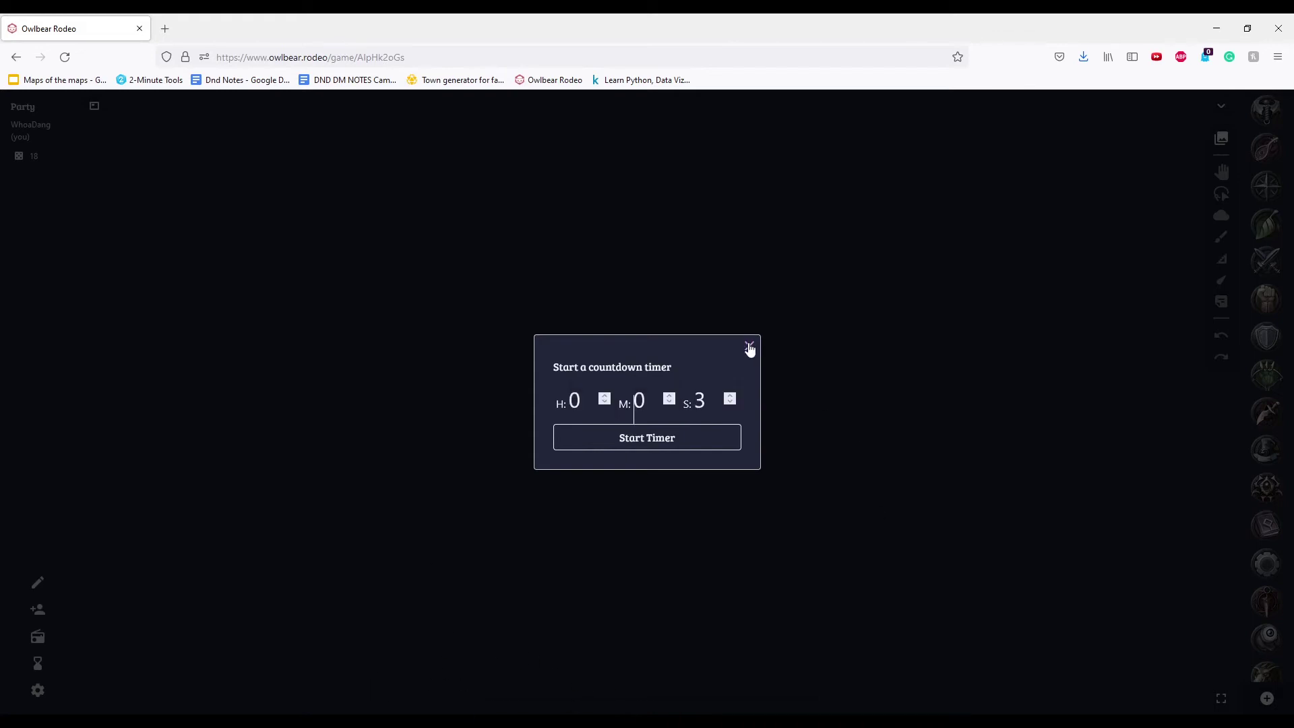
{"action": "left_click", "coordinate": [750, 347]}
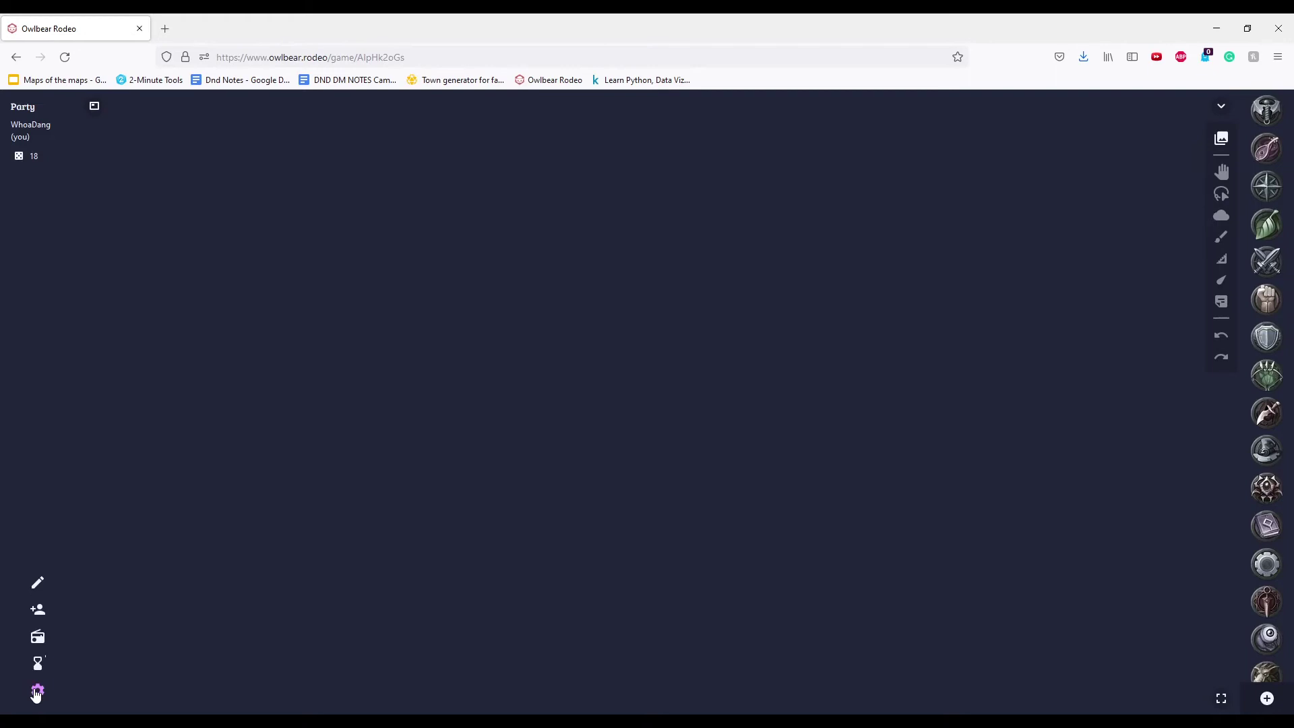
Open the settings and toggle the light theme on and back off twice
{"action": "left_click", "coordinate": [36, 691]}
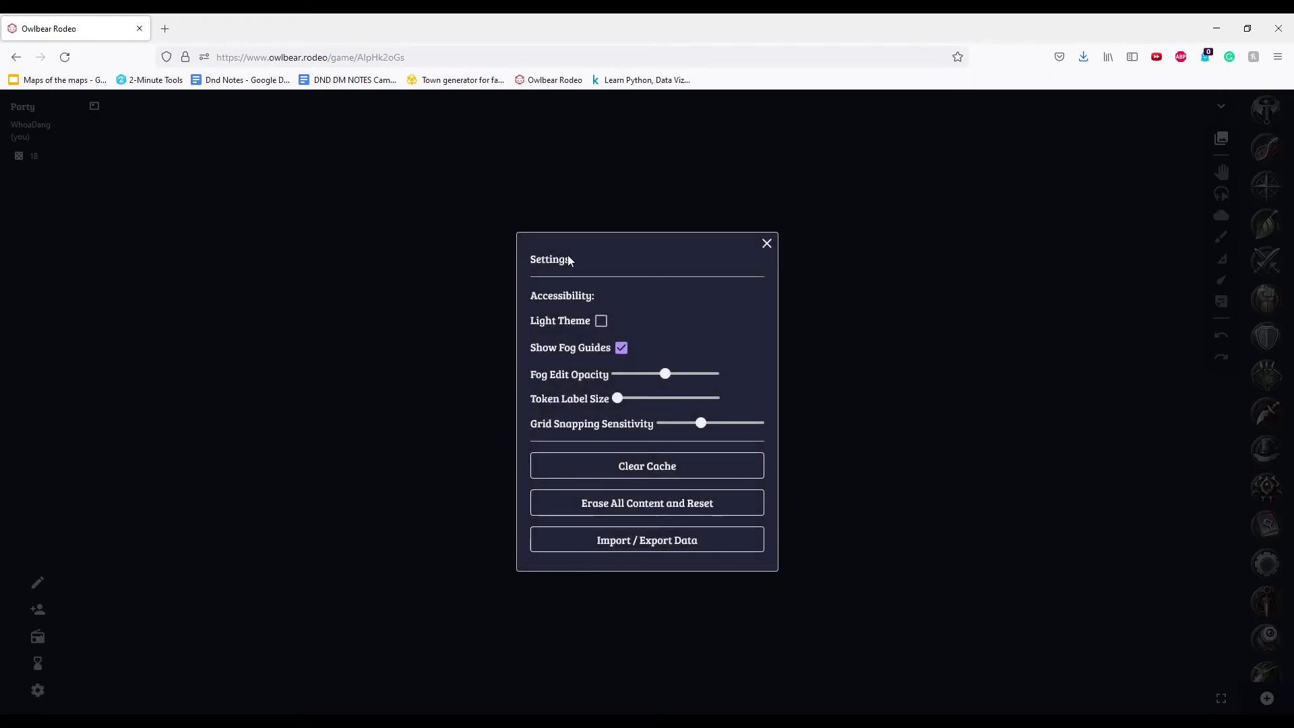
{"action": "left_click", "coordinate": [542, 259]}
{"action": "left_click", "coordinate": [601, 322]}
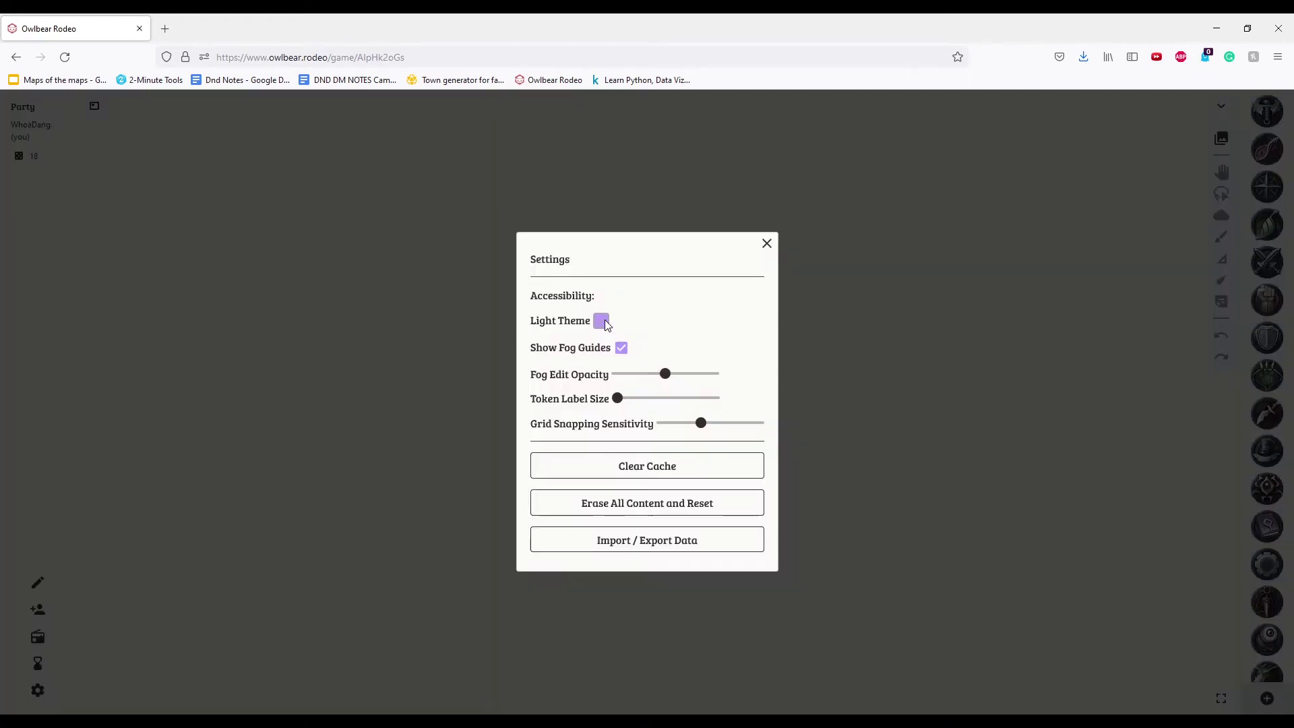
{"action": "left_click", "coordinate": [601, 321]}
{"action": "left_click", "coordinate": [600, 321]}
{"action": "left_click", "coordinate": [602, 321]}
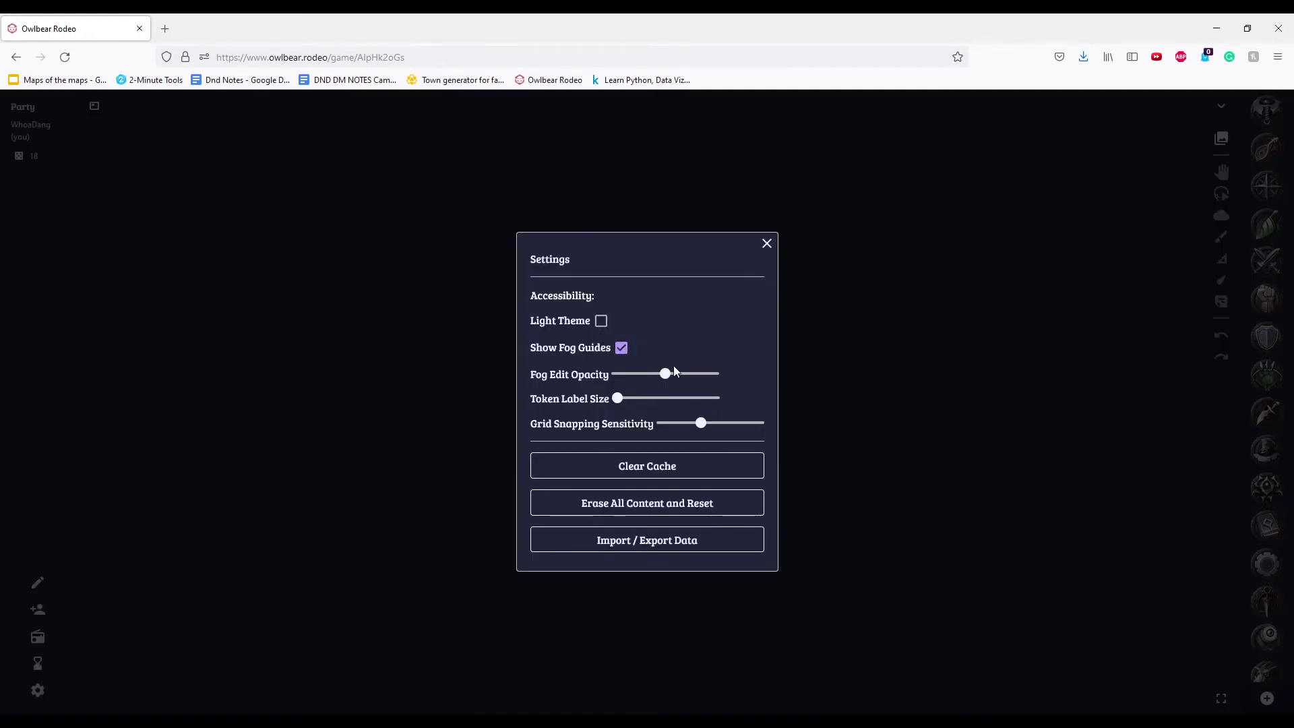
Set the token label size to its maximum and close the settings
{"action": "mouse_move", "coordinate": [666, 374]}
{"action": "left_mouse_down"}
{"action": "mouse_move", "coordinate": [630, 375]}
{"action": "mouse_move", "coordinate": [703, 377]}
{"action": "mouse_move", "coordinate": [626, 376]}
{"action": "mouse_move", "coordinate": [695, 377]}
{"action": "mouse_move", "coordinate": [655, 376]}
{"action": "mouse_move", "coordinate": [666, 375]}
{"action": "mouse_move", "coordinate": [644, 399]}
{"action": "mouse_move", "coordinate": [671, 399]}
{"action": "left_mouse_up"}
{"action": "left_click_drag", "start_coordinate": [666, 398], "coordinate": [715, 399]}
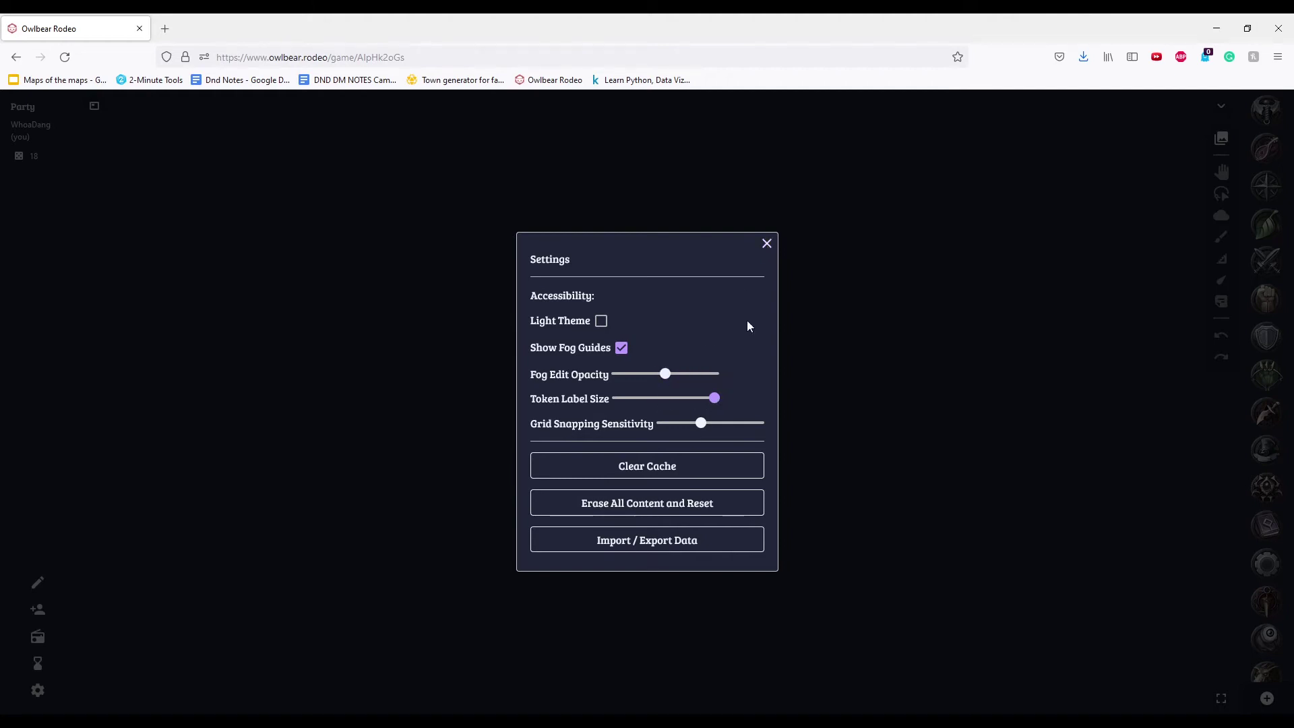
{"action": "left_click", "coordinate": [766, 245]}
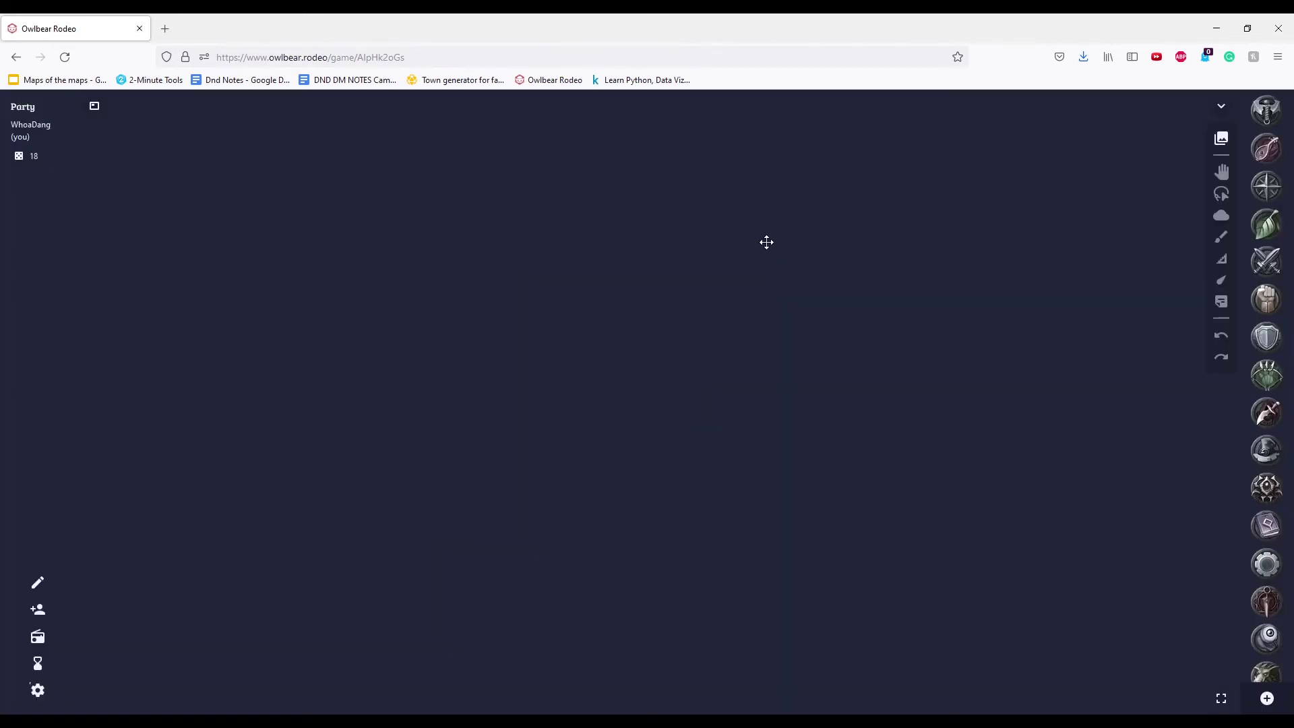
Open the map selection and browse the default maps by highlighting Blank, Sand, Grass, Water, Wood and Stone
{"action": "left_click", "coordinate": [1221, 142]}
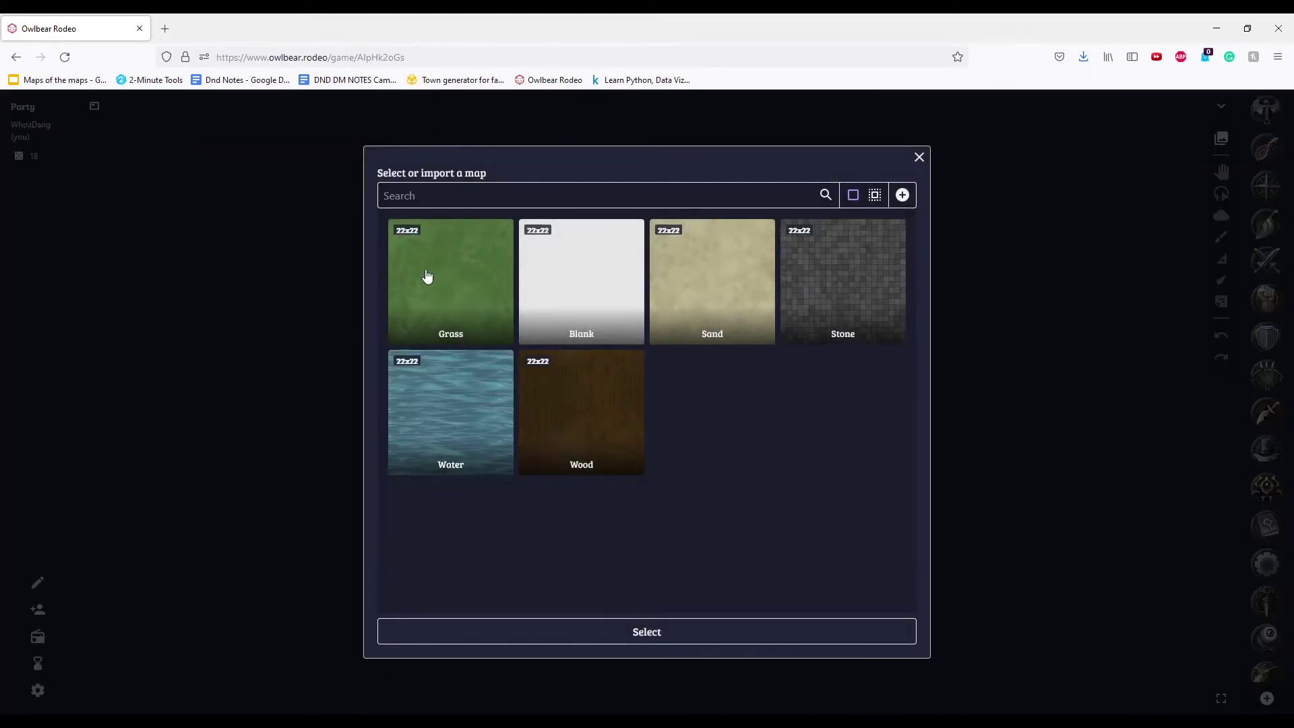
{"action": "left_click", "coordinate": [606, 282]}
{"action": "left_click", "coordinate": [720, 287]}
{"action": "left_click", "coordinate": [434, 283]}
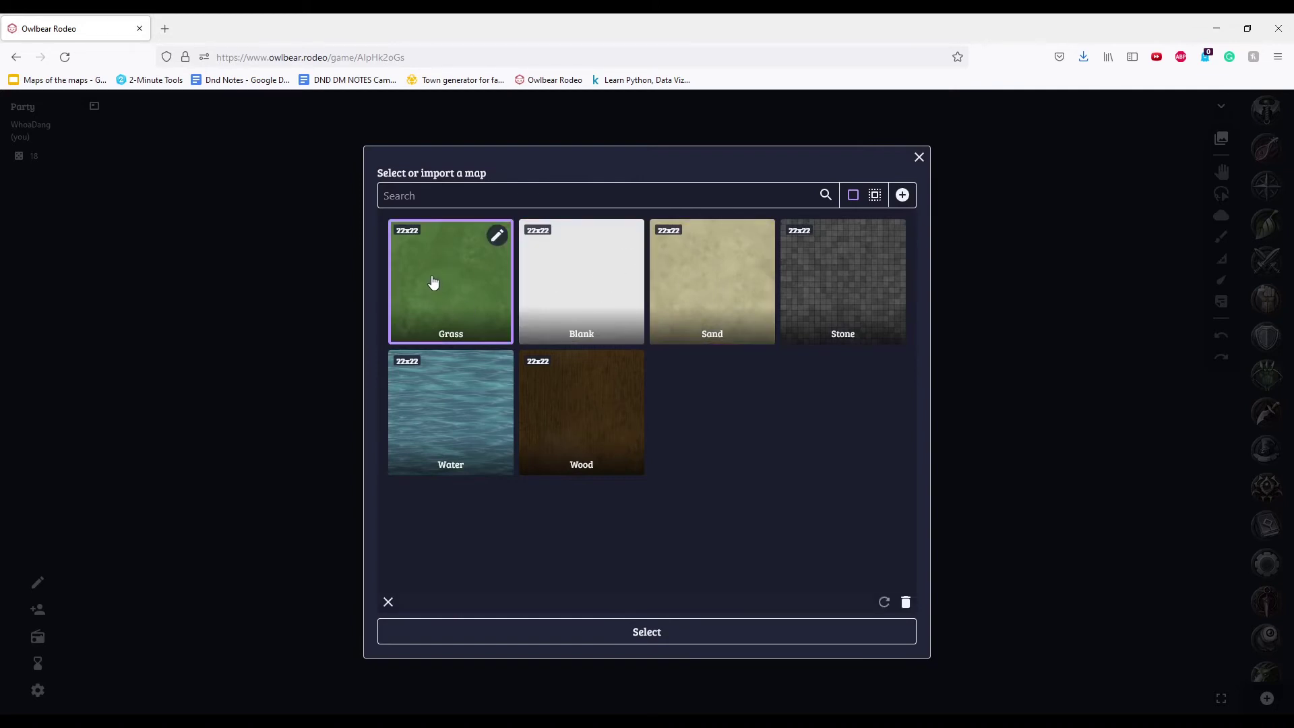
{"action": "left_click", "coordinate": [451, 455]}
{"action": "left_click", "coordinate": [586, 435]}
{"action": "left_click", "coordinate": [602, 262]}
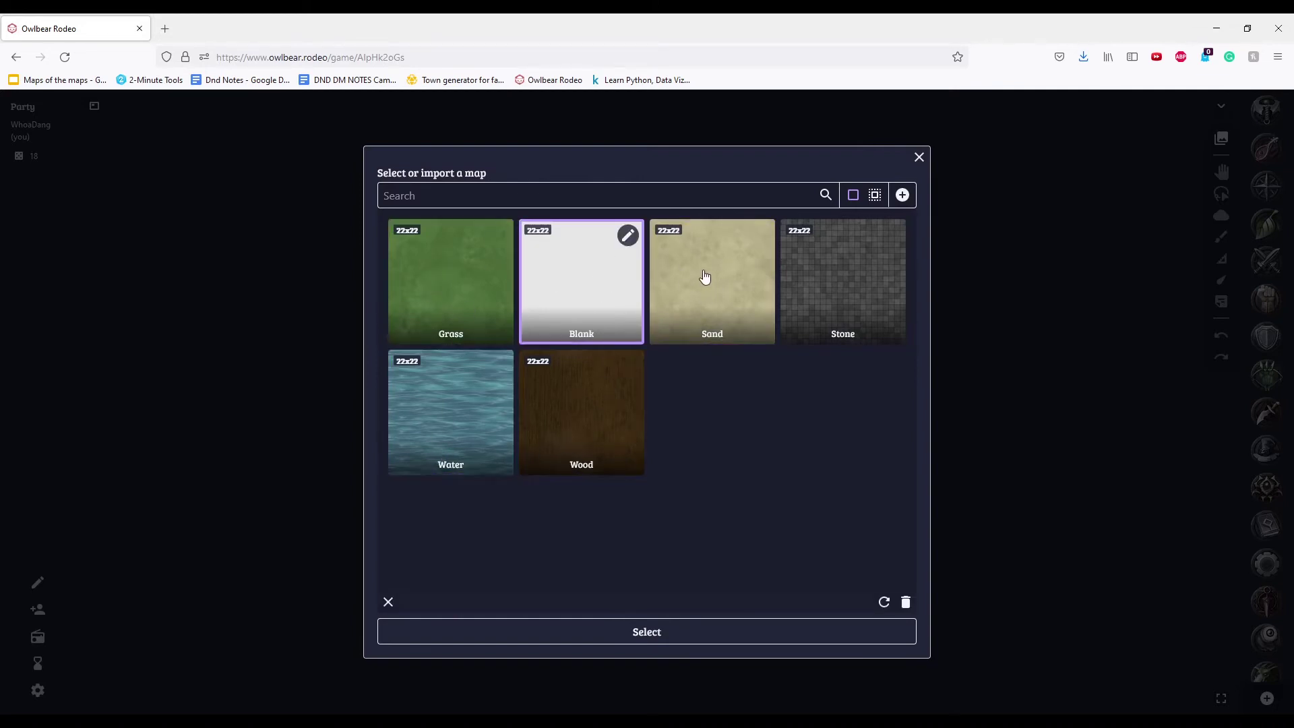
{"action": "left_click", "coordinate": [726, 292]}
{"action": "left_click", "coordinate": [824, 286]}
{"action": "left_click", "coordinate": [695, 315]}
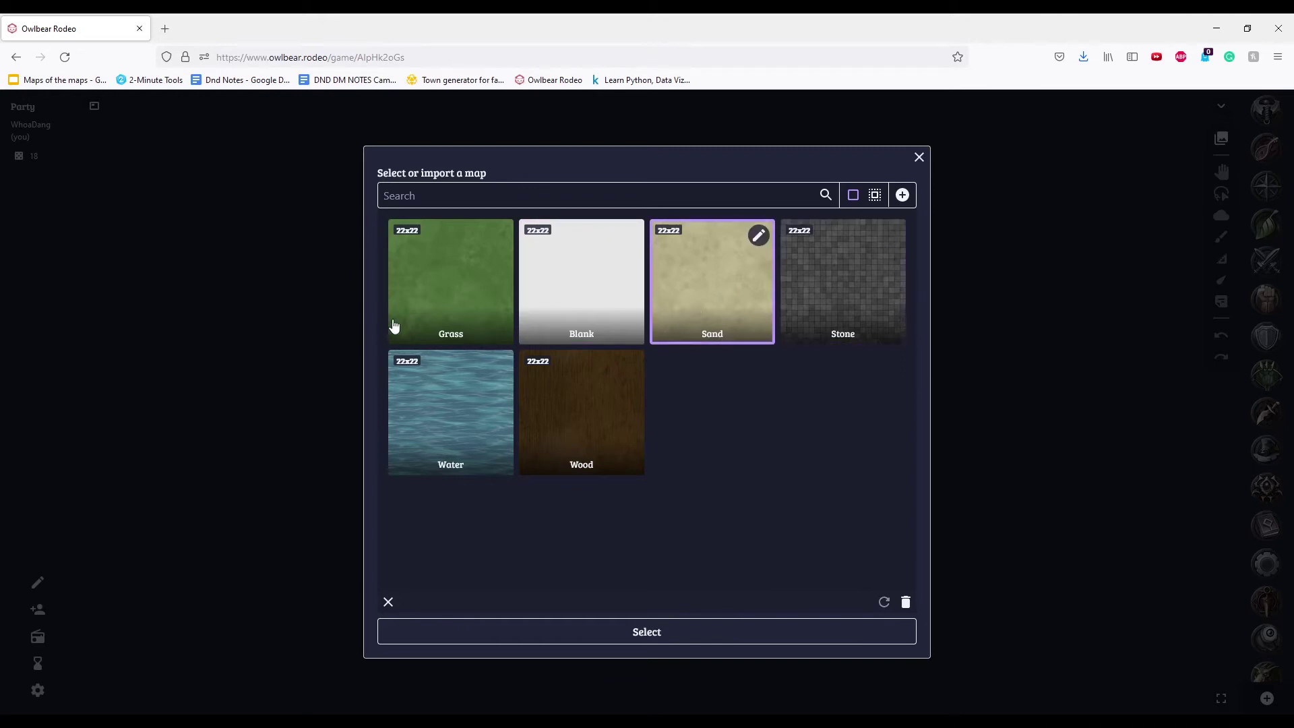
Swap the Grass map with the Blank map in the map order and load Grass as the current map
{"action": "left_click_drag", "start_coordinate": [448, 300], "coordinate": [580, 297]}
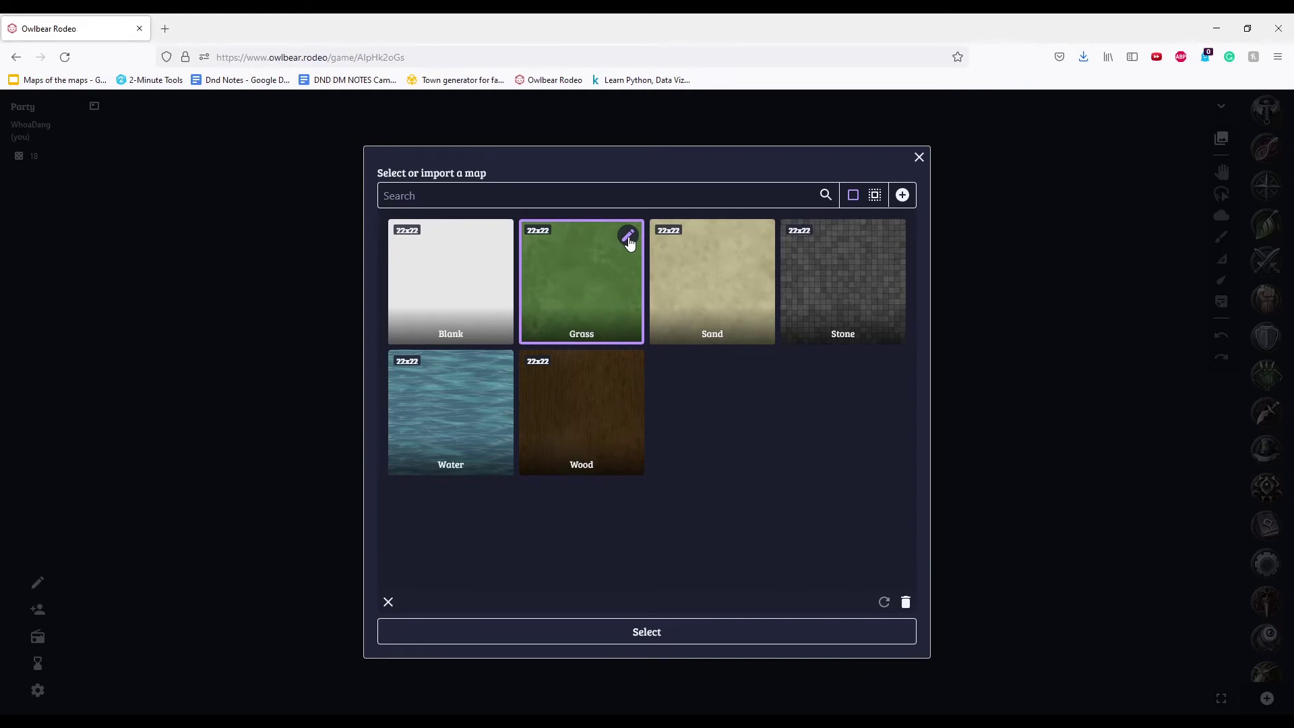
{"action": "left_click", "coordinate": [660, 632]}
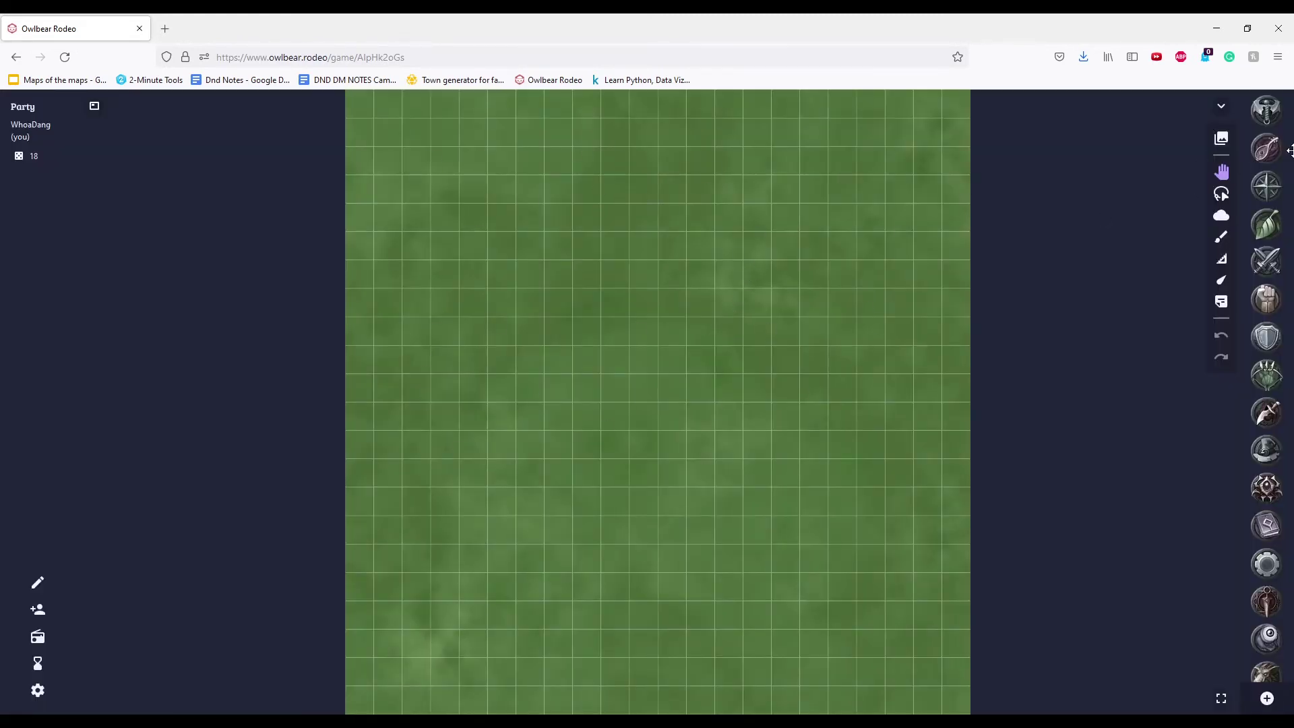
Place the leaf, crossed-swords, fist and shield tokens close together on the upper part of the grass map
{"action": "left_click_drag", "start_coordinate": [1266, 225], "coordinate": [507, 270]}
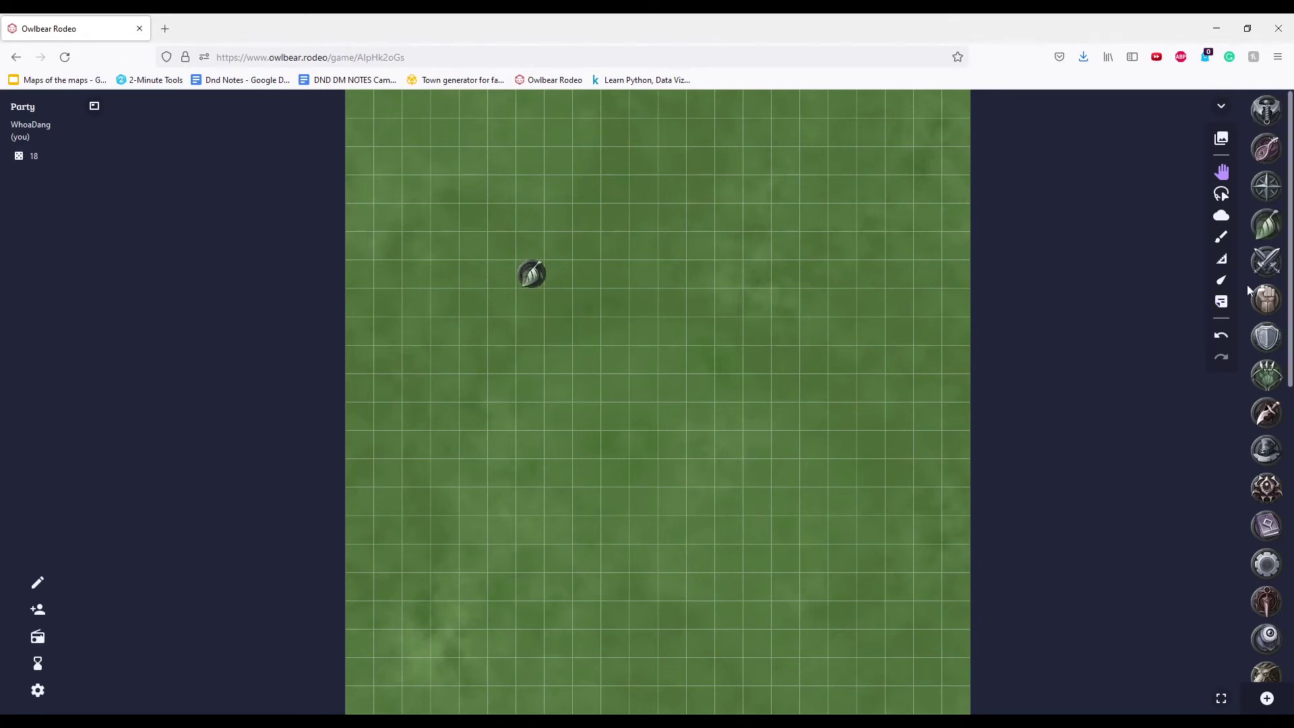
{"action": "left_click_drag", "start_coordinate": [1267, 262], "coordinate": [588, 275]}
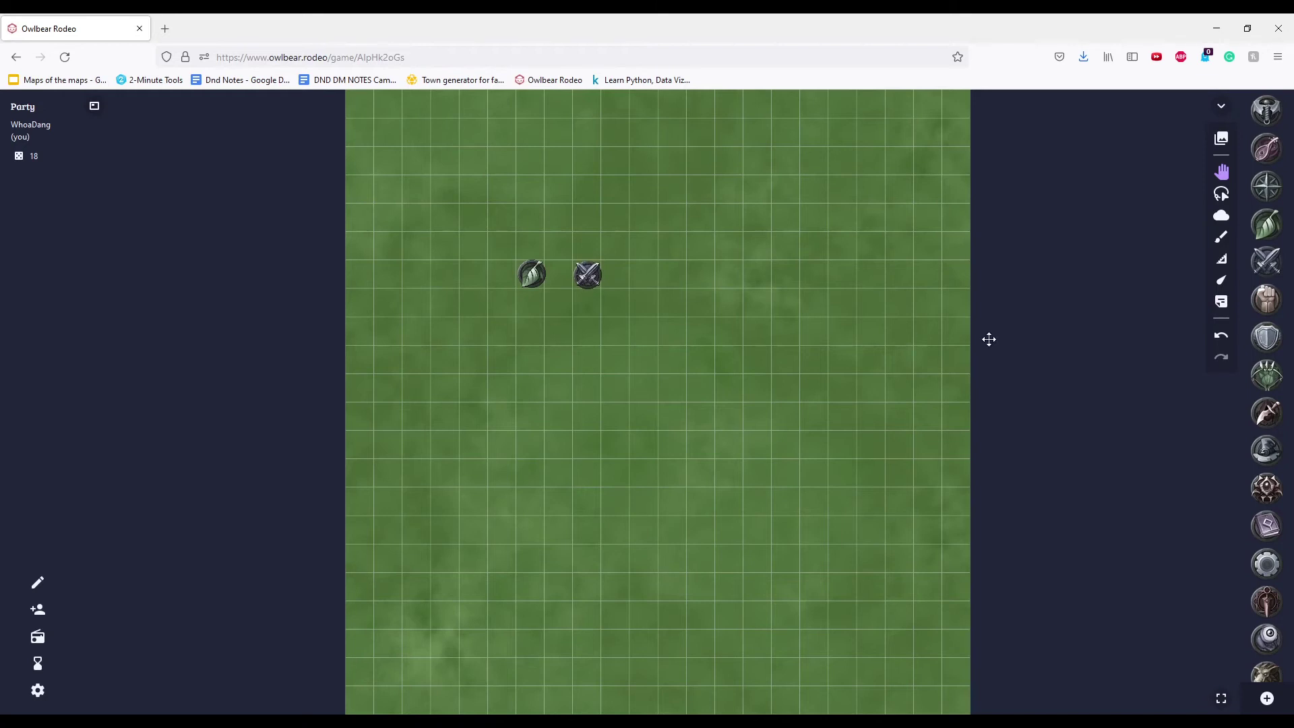
{"action": "left_click_drag", "start_coordinate": [1266, 299], "coordinate": [644, 279]}
{"action": "left_click_drag", "start_coordinate": [1267, 337], "coordinate": [570, 306]}
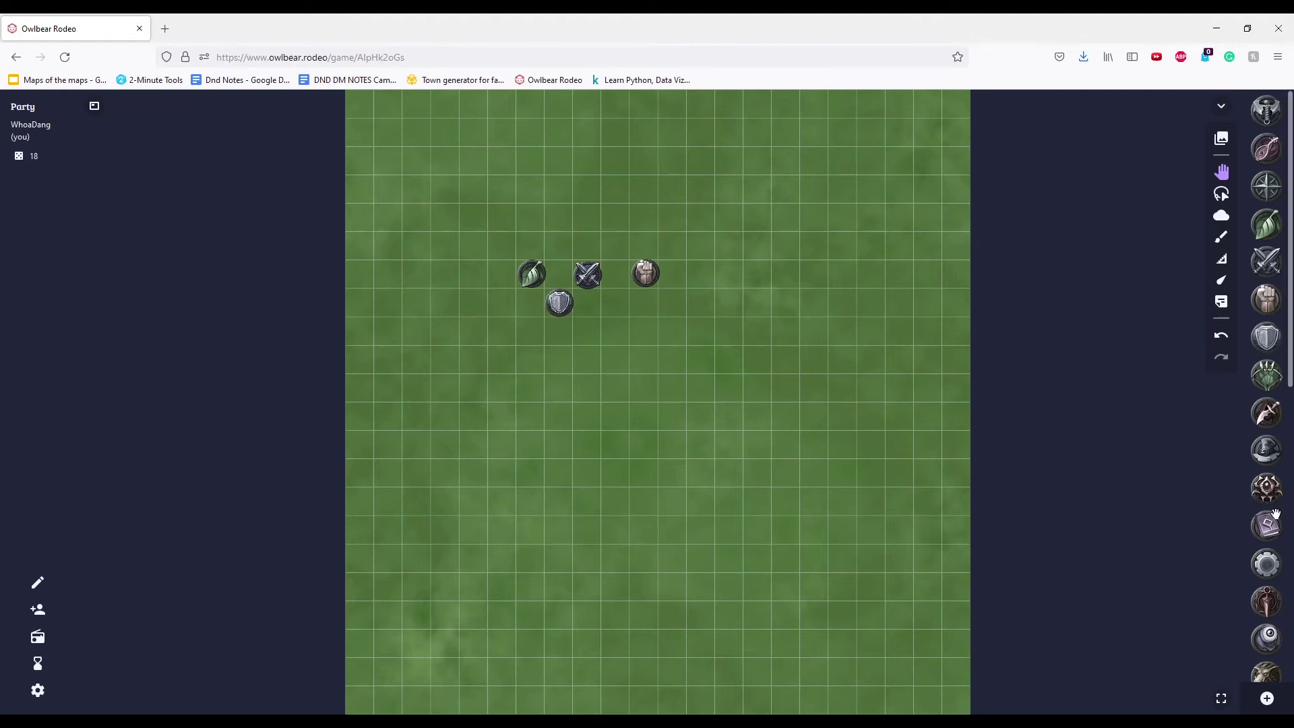
Place three goblin tokens side by side on the map, several cells below the character tokens
{"action": "scroll", "coordinate": [1277, 515], "scroll_direction": "down", "scroll_amount": 8}
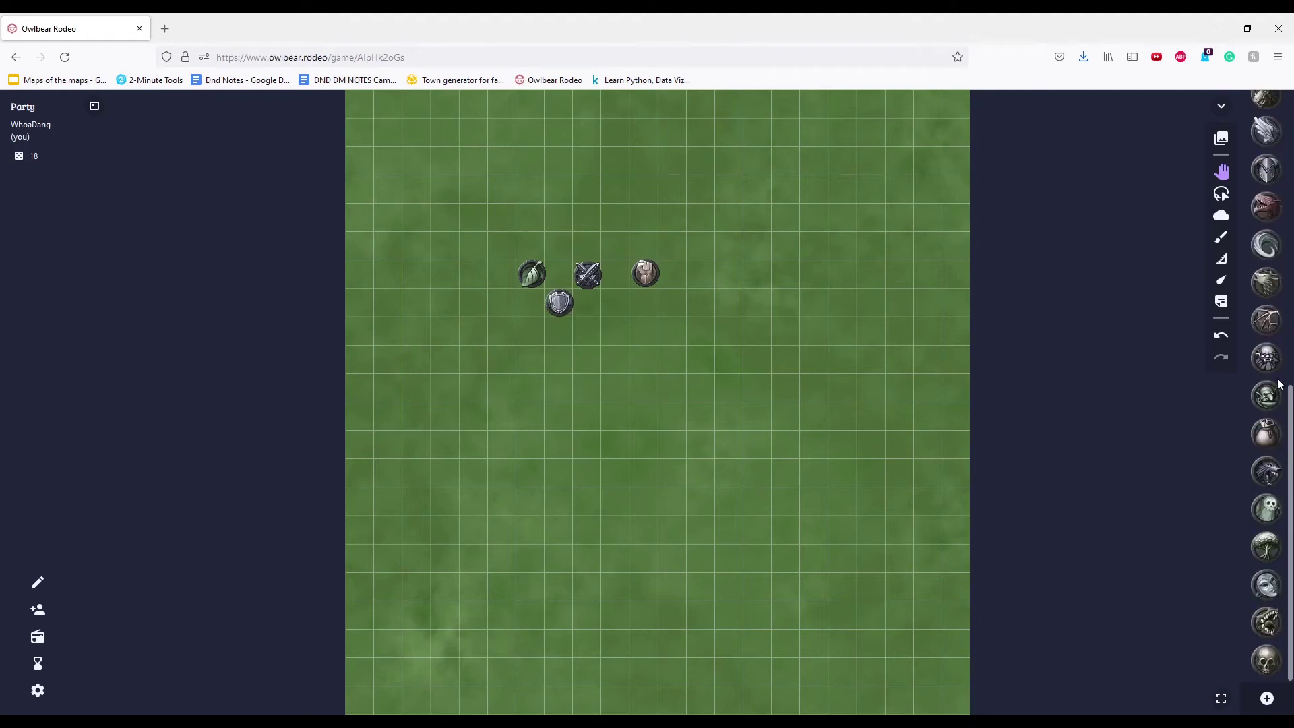
{"action": "left_click_drag", "start_coordinate": [1267, 394], "coordinate": [530, 448]}
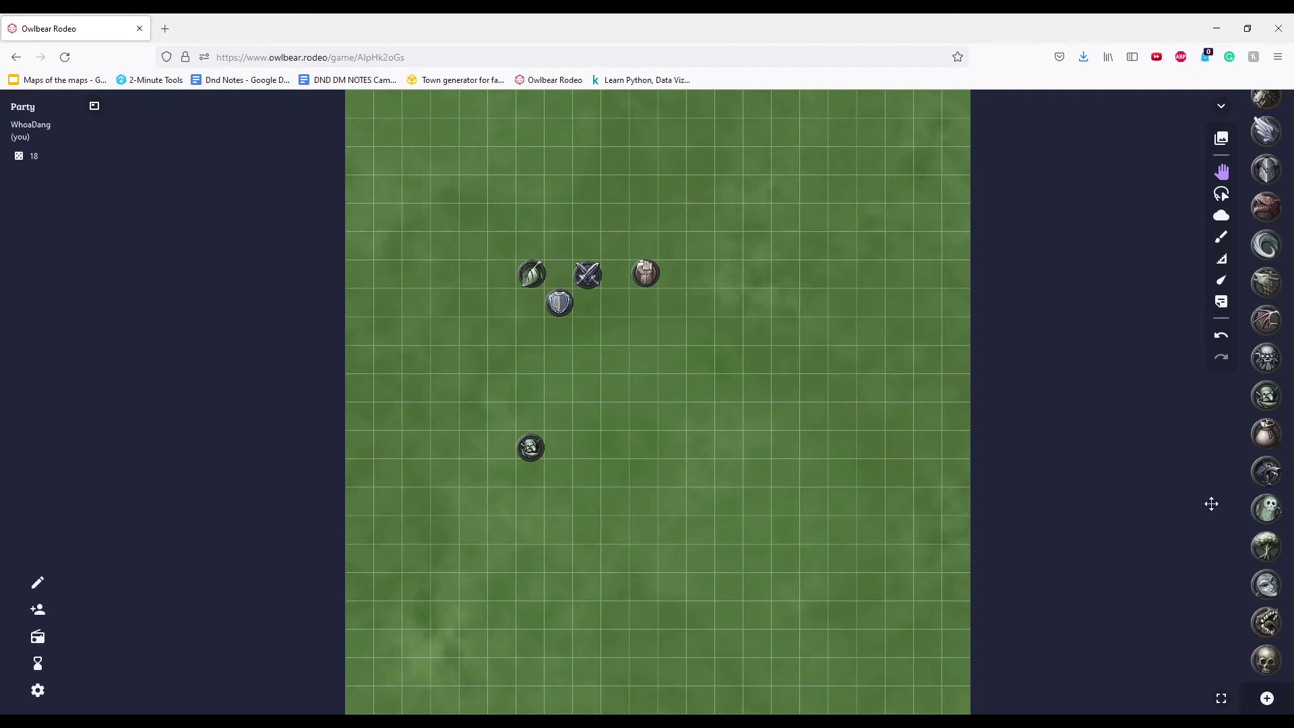
{"action": "left_click_drag", "start_coordinate": [1268, 395], "coordinate": [558, 448]}
{"action": "left_click_drag", "start_coordinate": [1267, 394], "coordinate": [587, 448]}
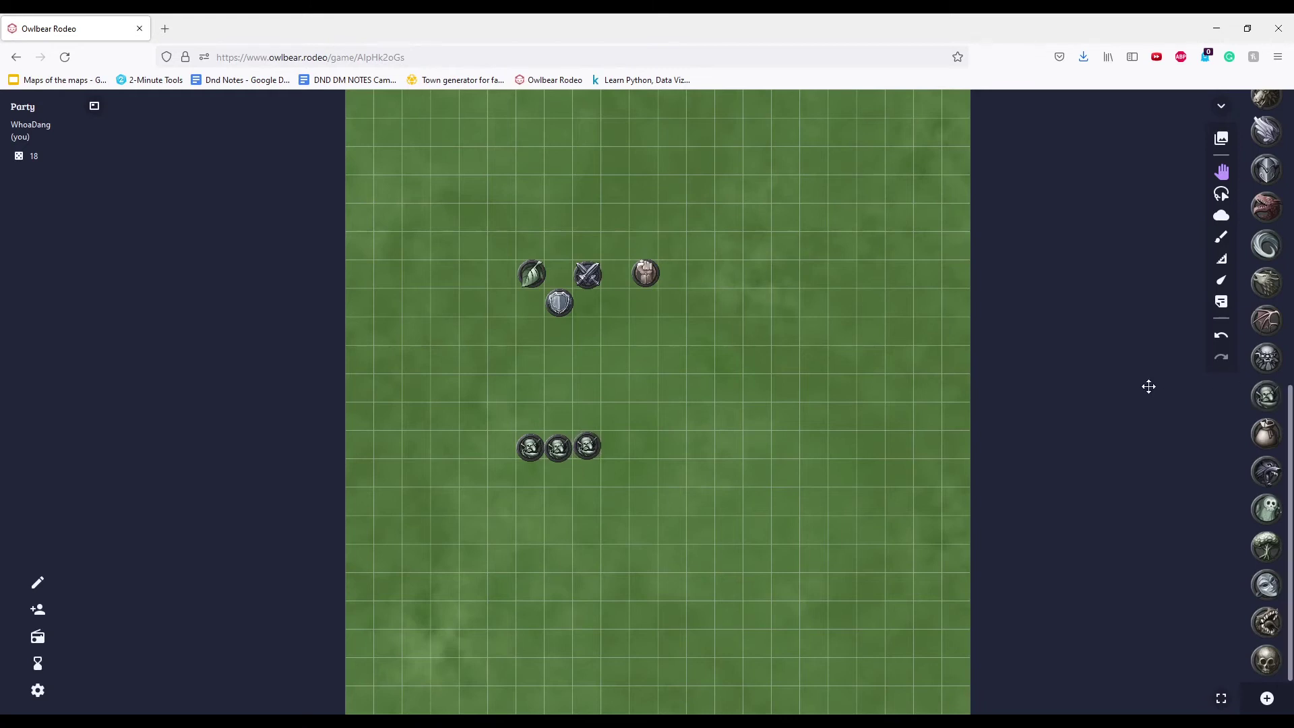
Label the shield token Vikaar
{"action": "left_click", "coordinate": [560, 304]}
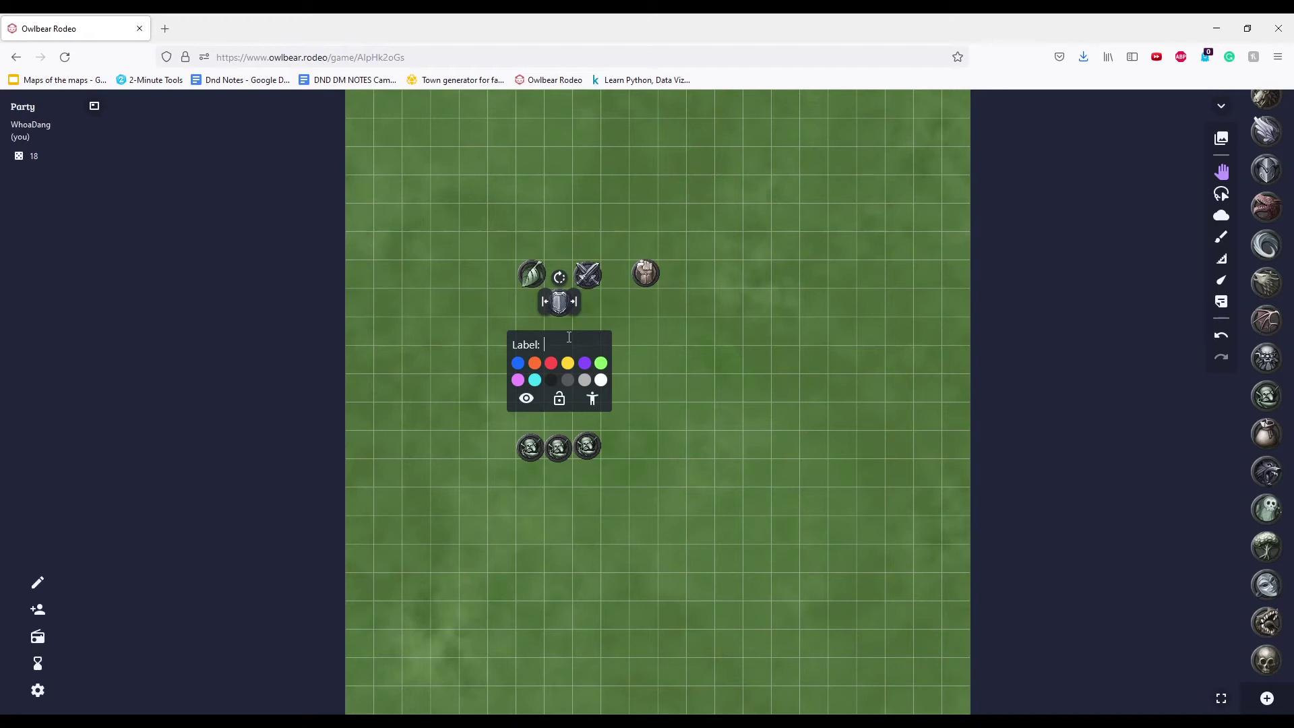
{"action": "type", "text": "Vvikaar"}
{"action": "key", "text": "BackSpace"}
{"action": "left_click", "coordinate": [677, 328]}
Enlarge the leaf token slightly and label it Ranger
{"action": "left_click", "coordinate": [533, 271]}
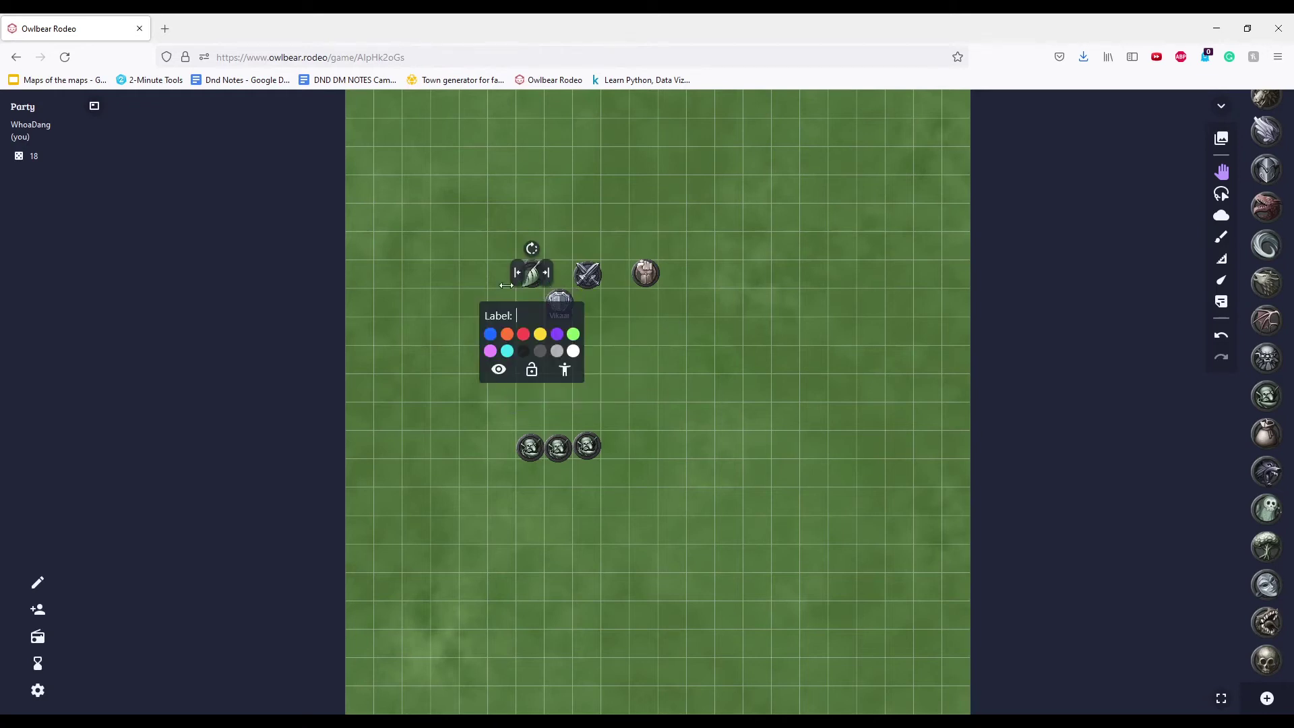
{"action": "mouse_move", "coordinate": [544, 272]}
{"action": "left_mouse_down"}
{"action": "mouse_move", "coordinate": [586, 270]}
{"action": "mouse_move", "coordinate": [547, 271]}
{"action": "mouse_move", "coordinate": [557, 251]}
{"action": "mouse_move", "coordinate": [535, 237]}
{"action": "mouse_move", "coordinate": [530, 250]}
{"action": "left_mouse_up"}
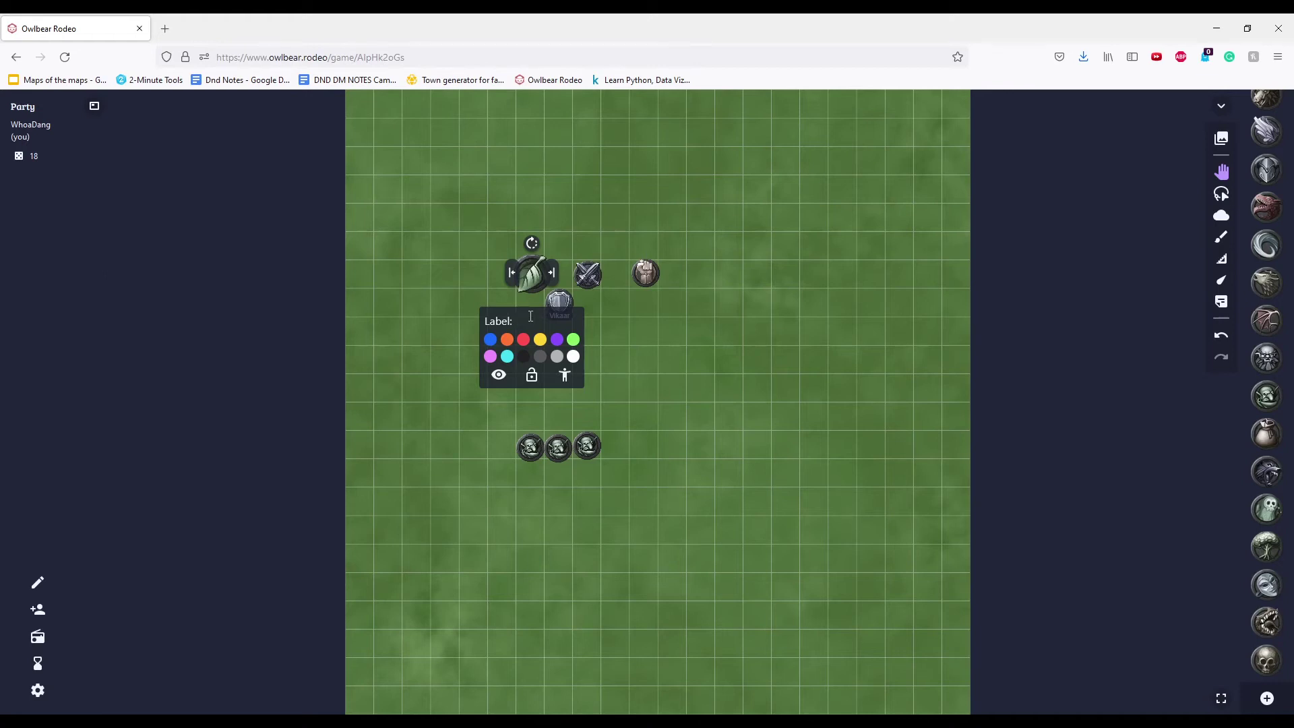
{"action": "type", "text": "Ranger"}
Label the crossed-swords token Goliath and shrink the Ranger token back to one grid cell
{"action": "left_click", "coordinate": [588, 274]}
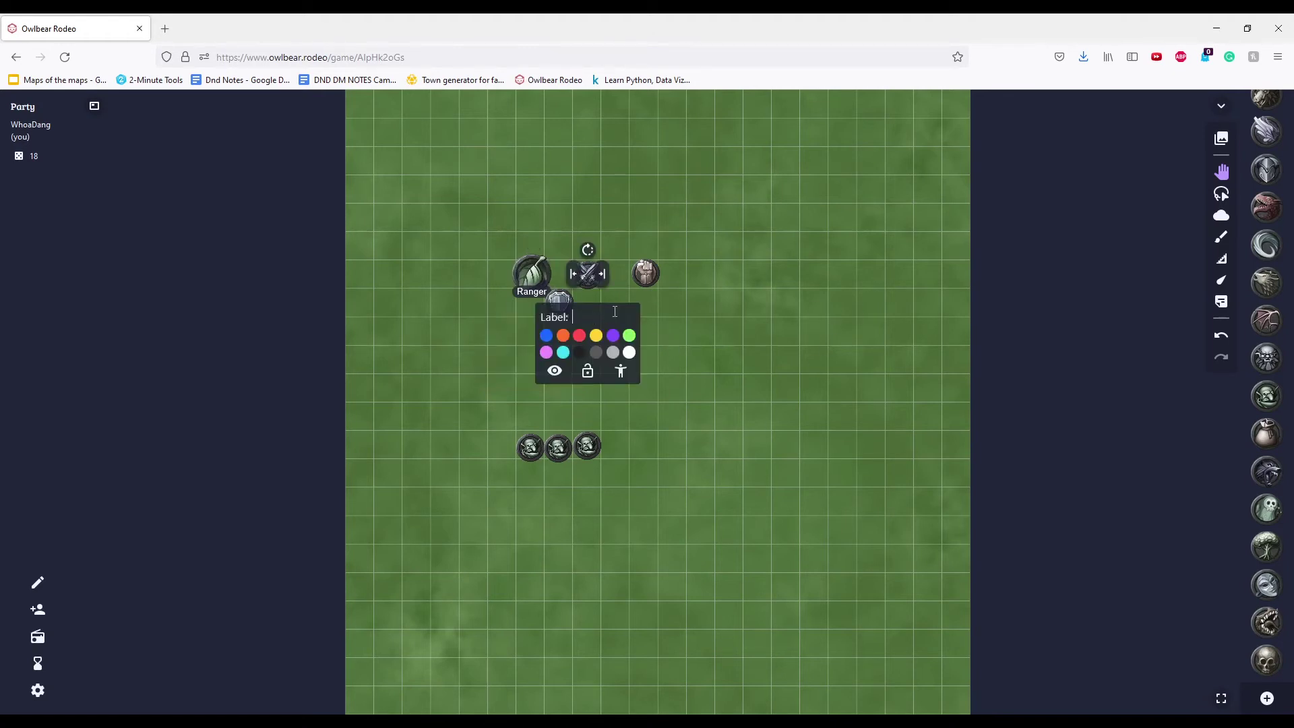
{"action": "key", "text": "BackSpace"}
{"action": "type", "text": "Goliath"}
{"action": "left_click", "coordinate": [761, 309]}
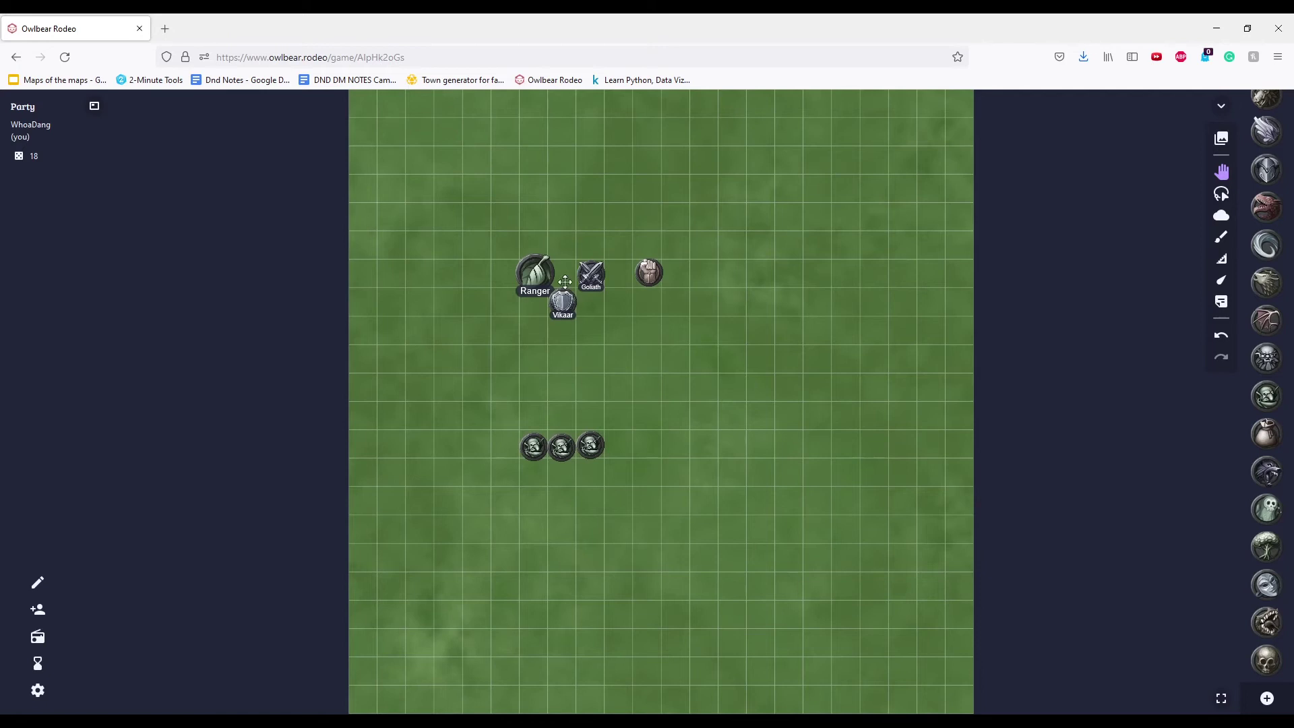
{"action": "left_click_drag", "start_coordinate": [530, 268], "coordinate": [551, 274]}
{"action": "left_click", "coordinate": [585, 300]}
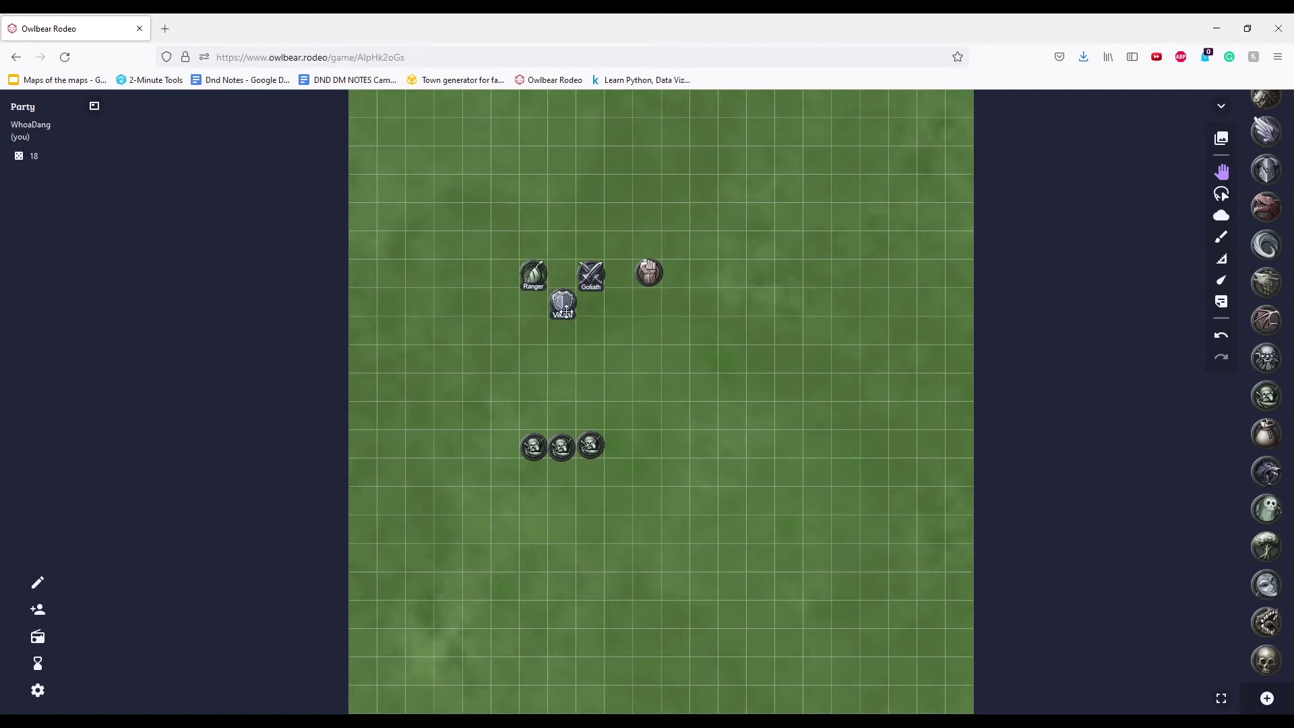
Label the fist token Whoadang
{"action": "left_click", "coordinate": [650, 271]}
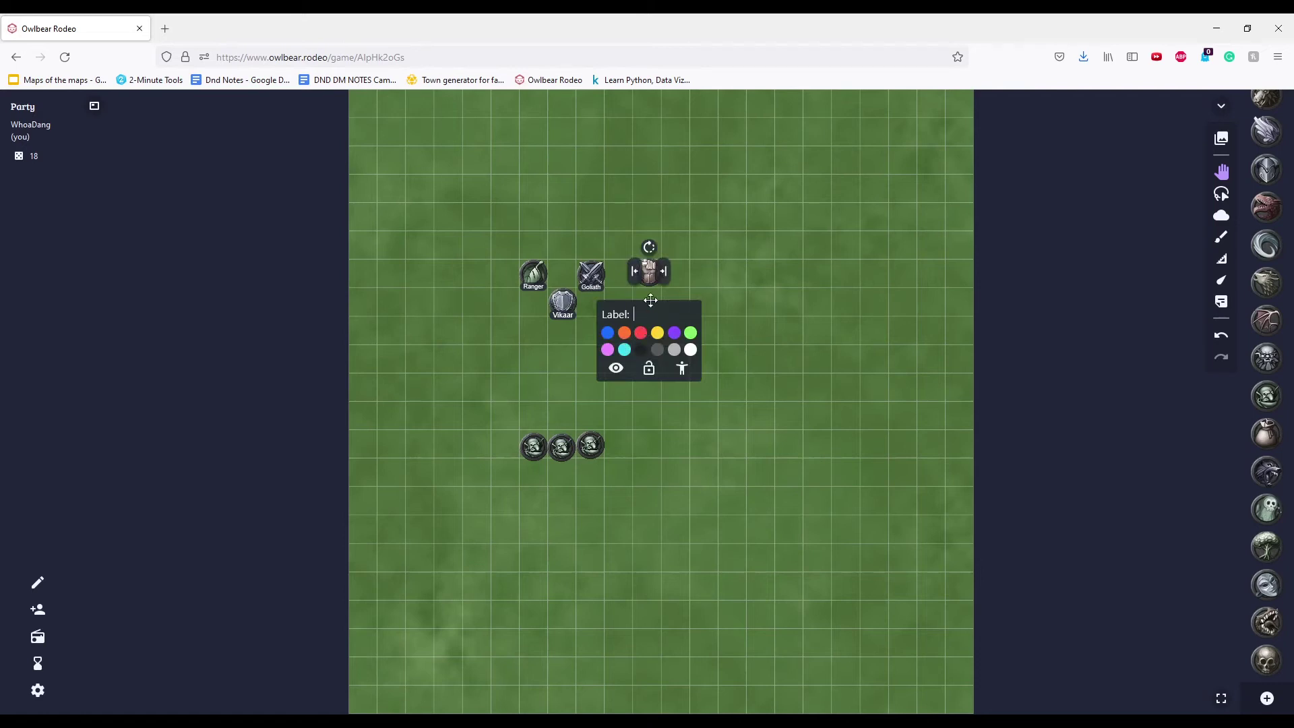
{"action": "type", "text": "Whoadang"}
{"action": "left_click", "coordinate": [786, 250]}
Try several status colours on the Whoadang token, then hide the token and show it again
{"action": "left_click", "coordinate": [649, 271]}
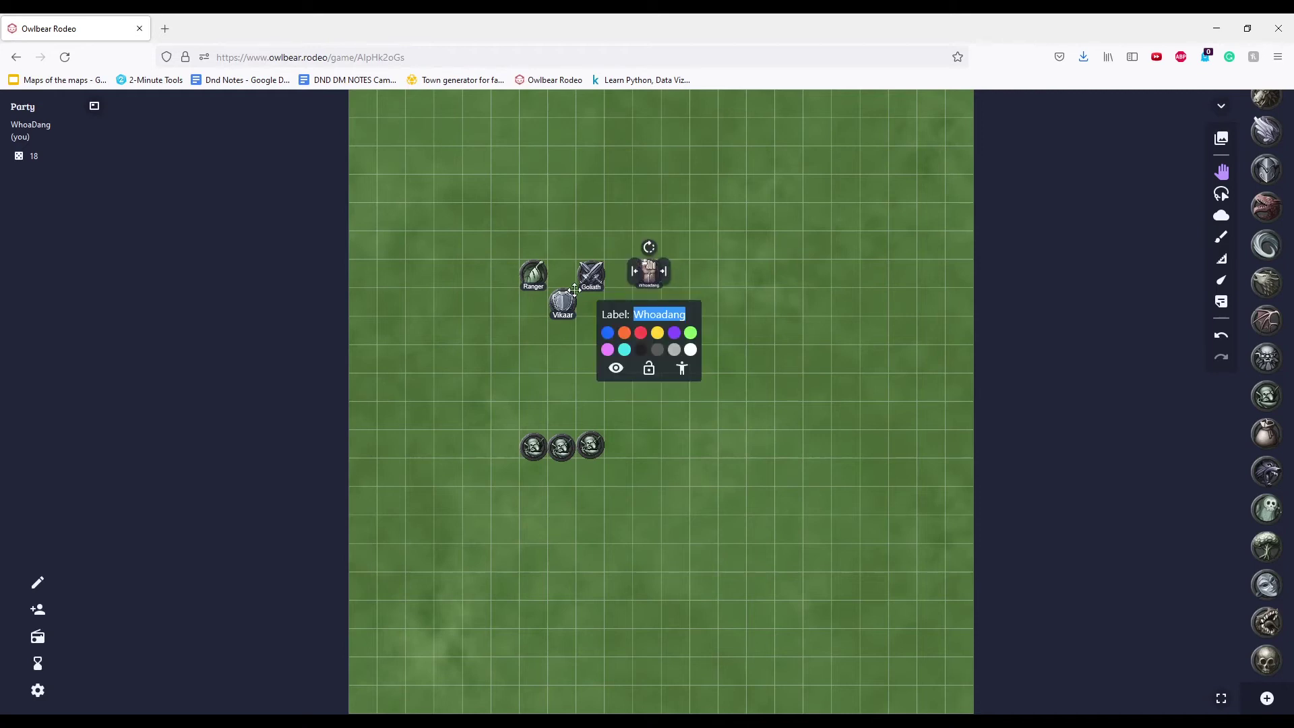
{"action": "left_click", "coordinate": [609, 333]}
{"action": "left_click", "coordinate": [626, 334]}
{"action": "left_click", "coordinate": [690, 349]}
{"action": "left_click", "coordinate": [640, 349]}
{"action": "left_click", "coordinate": [657, 352]}
{"action": "left_click", "coordinate": [616, 369]}
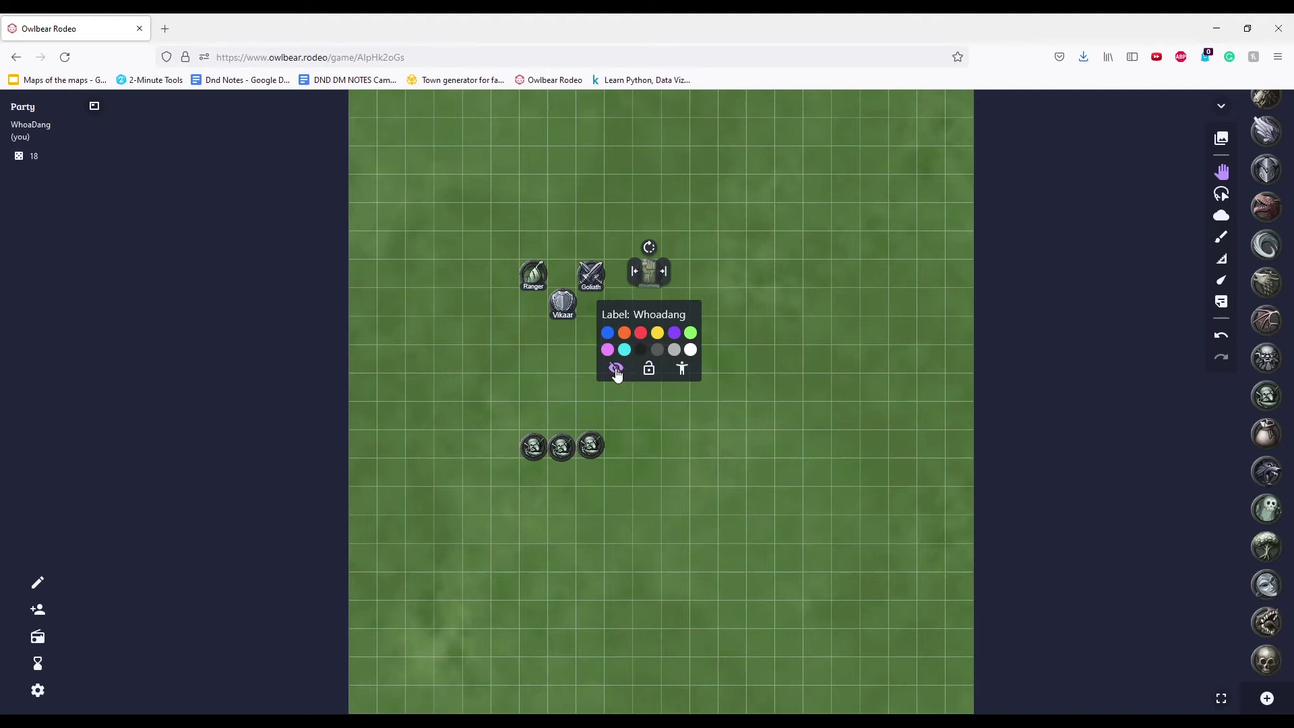
{"action": "left_click", "coordinate": [616, 370]}
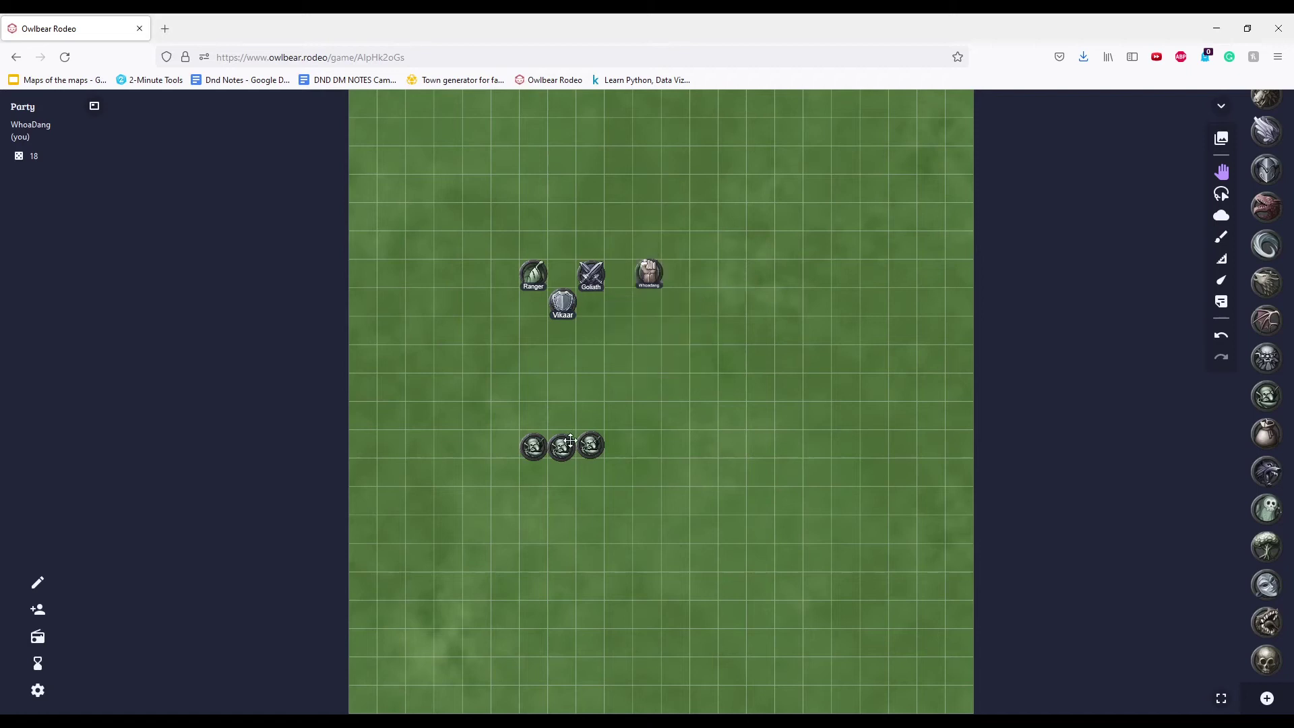
Label the leftmost goblin token Goblin 2
{"action": "left_click", "coordinate": [528, 452]}
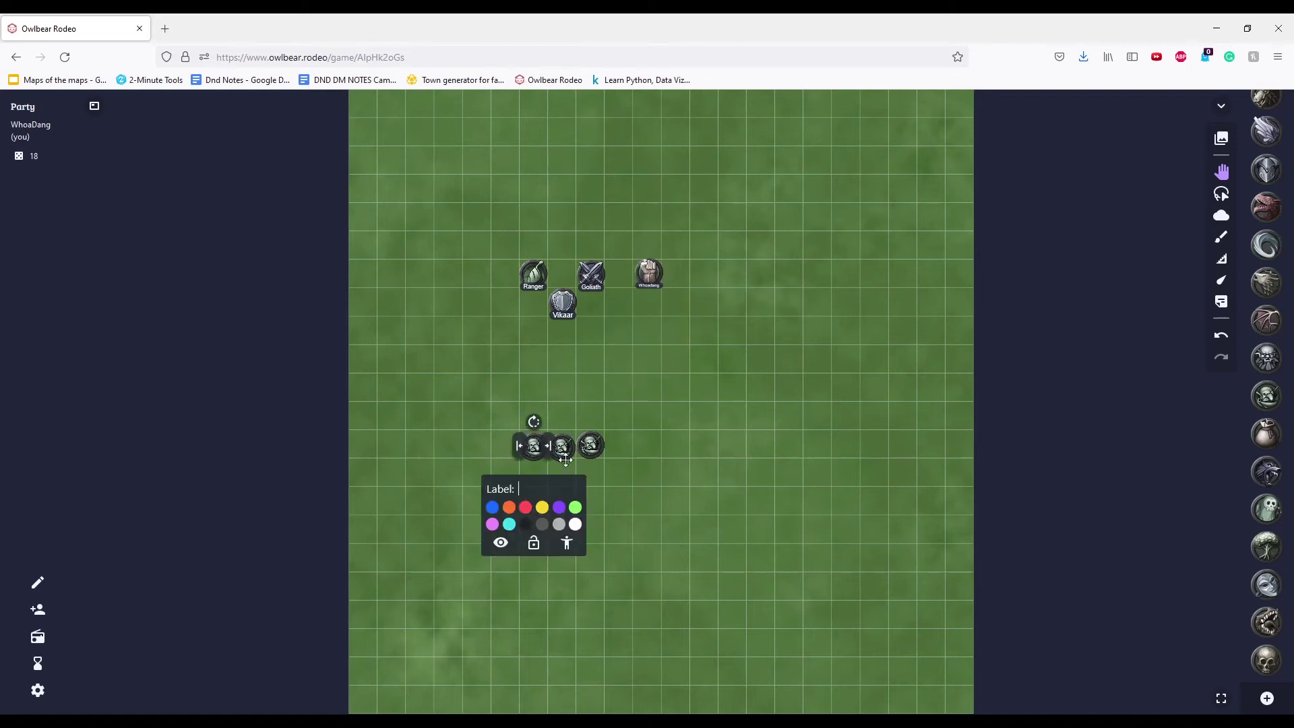
{"action": "type", "text": "Golbin"}
{"action": "key", "text": "BackSpace"}
{"action": "key", "text": "BackSpace"}
{"action": "key", "text": "BackSpace"}
{"action": "type", "text": "blin"}
Label the rightmost goblin token goblin 3 and the middle goblin token goblin 1
{"action": "left_click", "coordinate": [588, 449]}
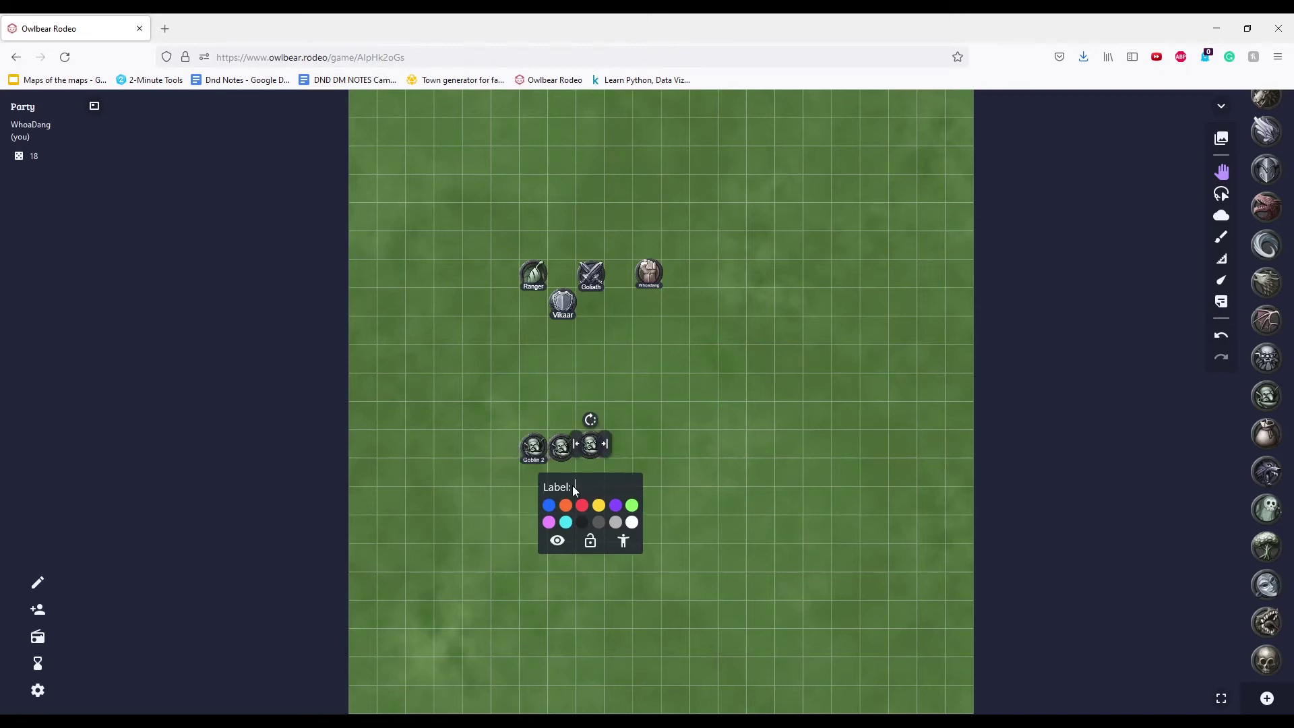
{"action": "type", "text": "goblin 3"}
{"action": "left_click", "coordinate": [653, 359]}
{"action": "left_click", "coordinate": [563, 442]}
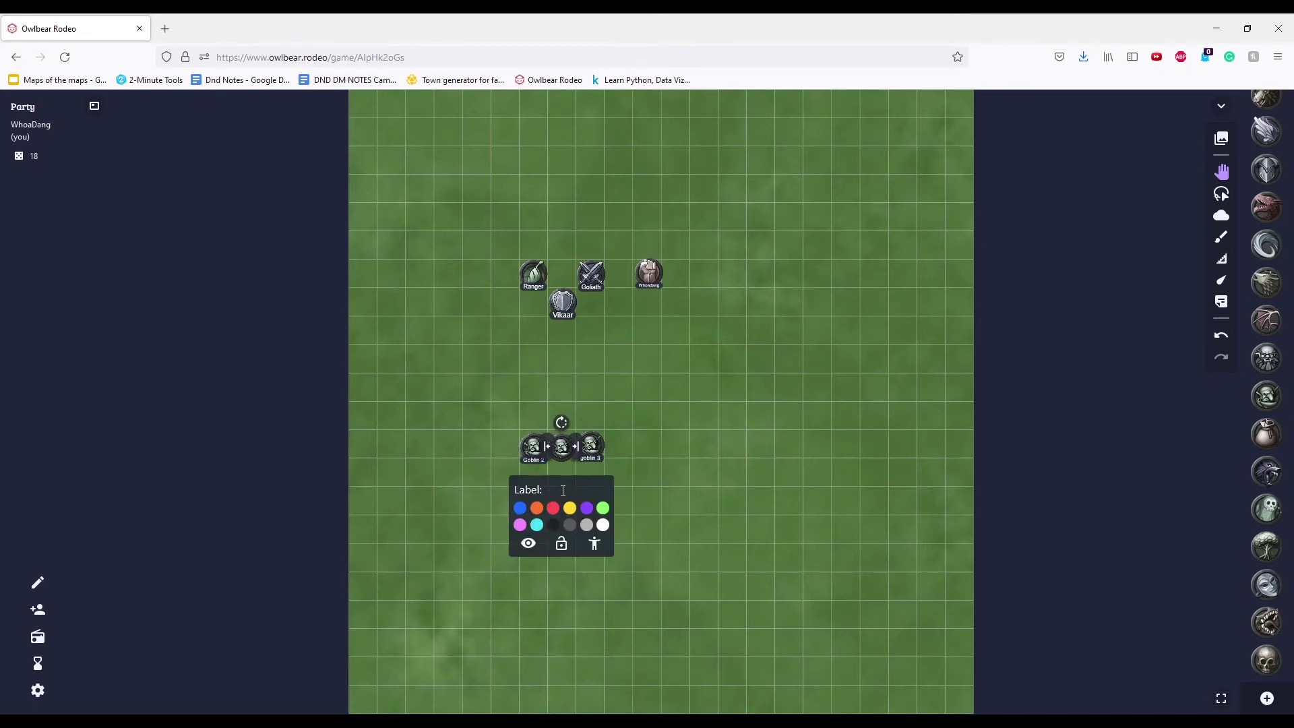
{"action": "type", "text": "goblin 1"}
{"action": "left_click", "coordinate": [679, 416]}
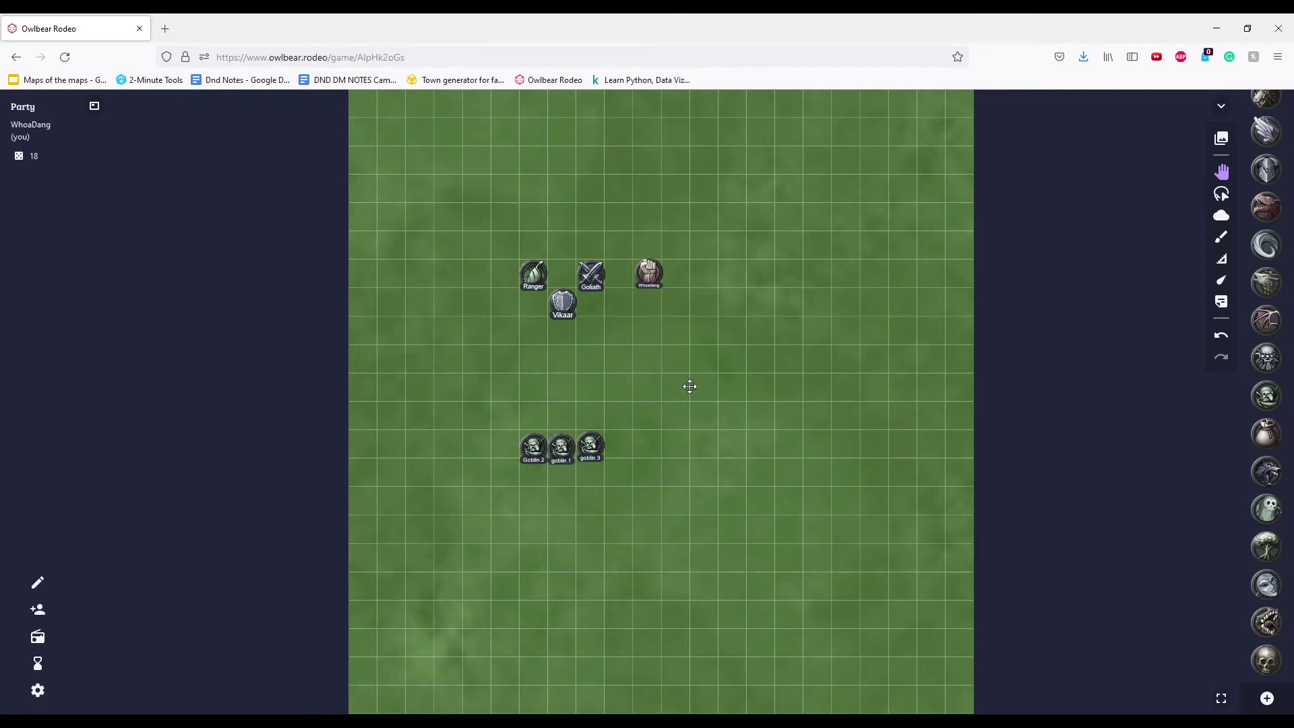
Append 45 to the leftmost goblin token's label, and replace the whole label with 10
{"action": "left_click", "coordinate": [531, 447]}
{"action": "left_click", "coordinate": [570, 489]}
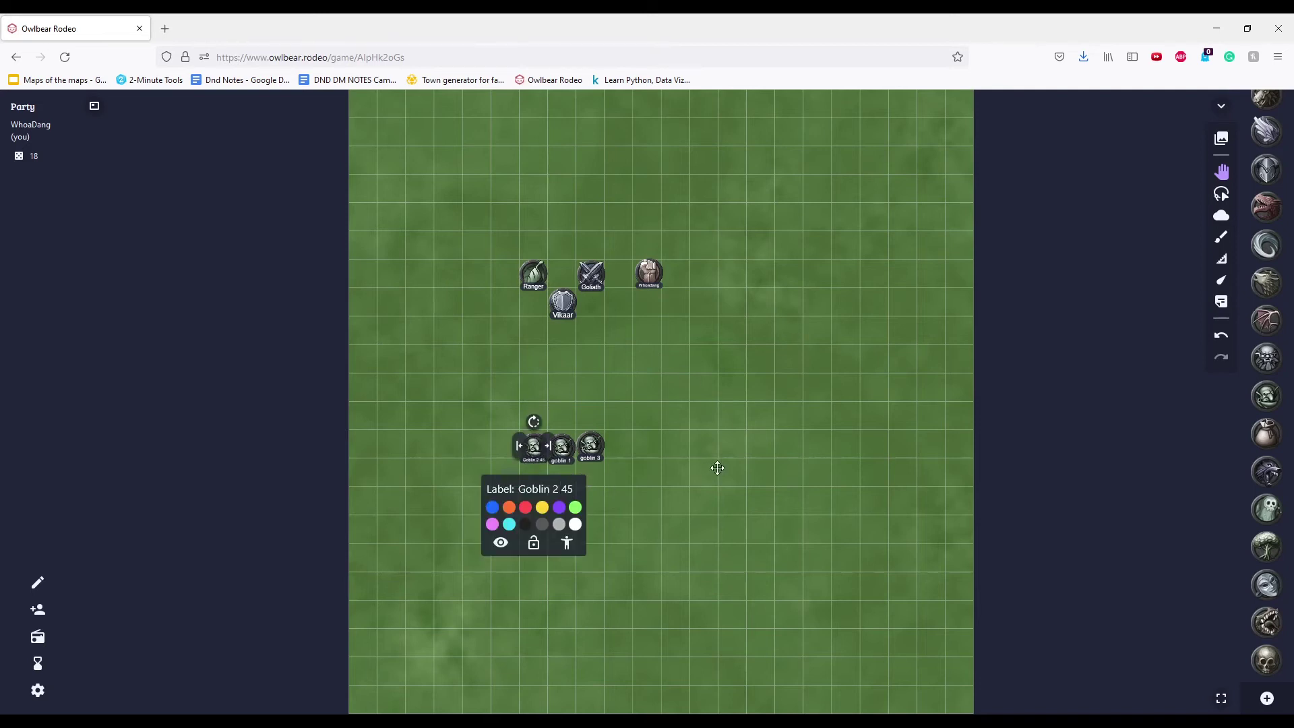
{"action": "type", "text": "45"}
{"action": "key", "text": "ctrl+a"}
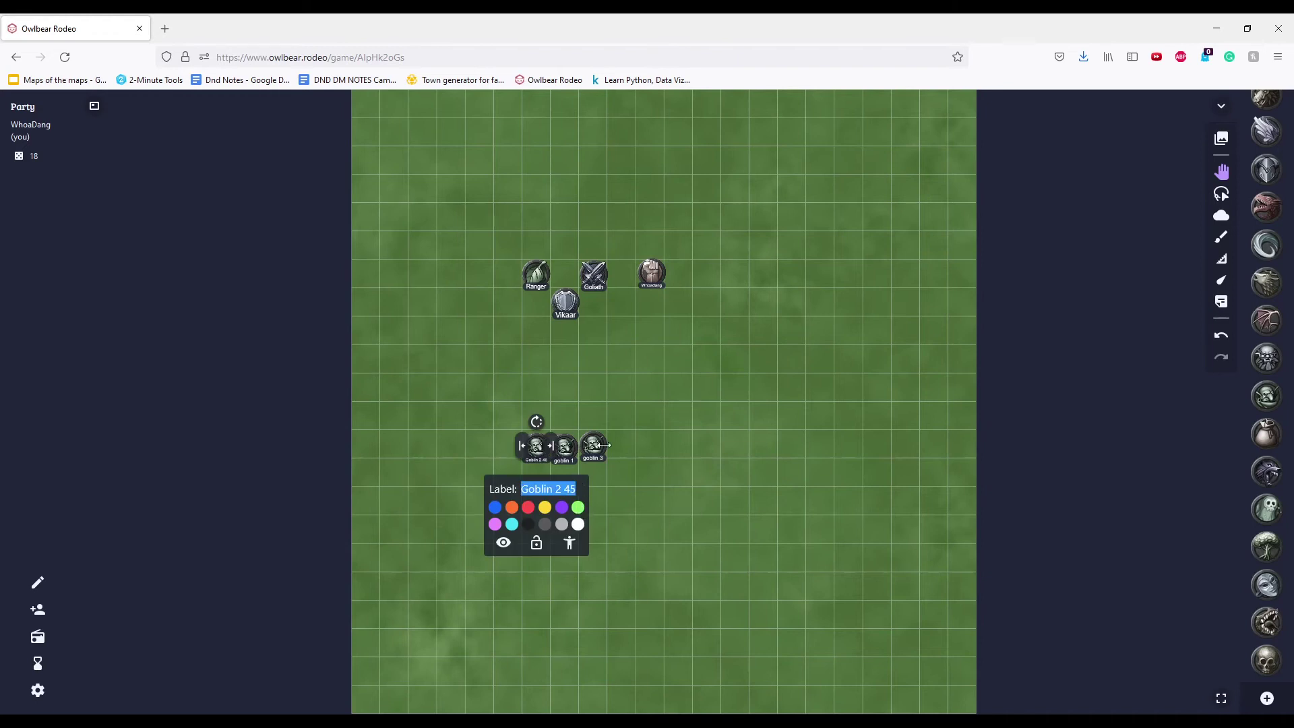
{"action": "type", "text": "10"}
{"action": "left_click", "coordinate": [689, 426]}
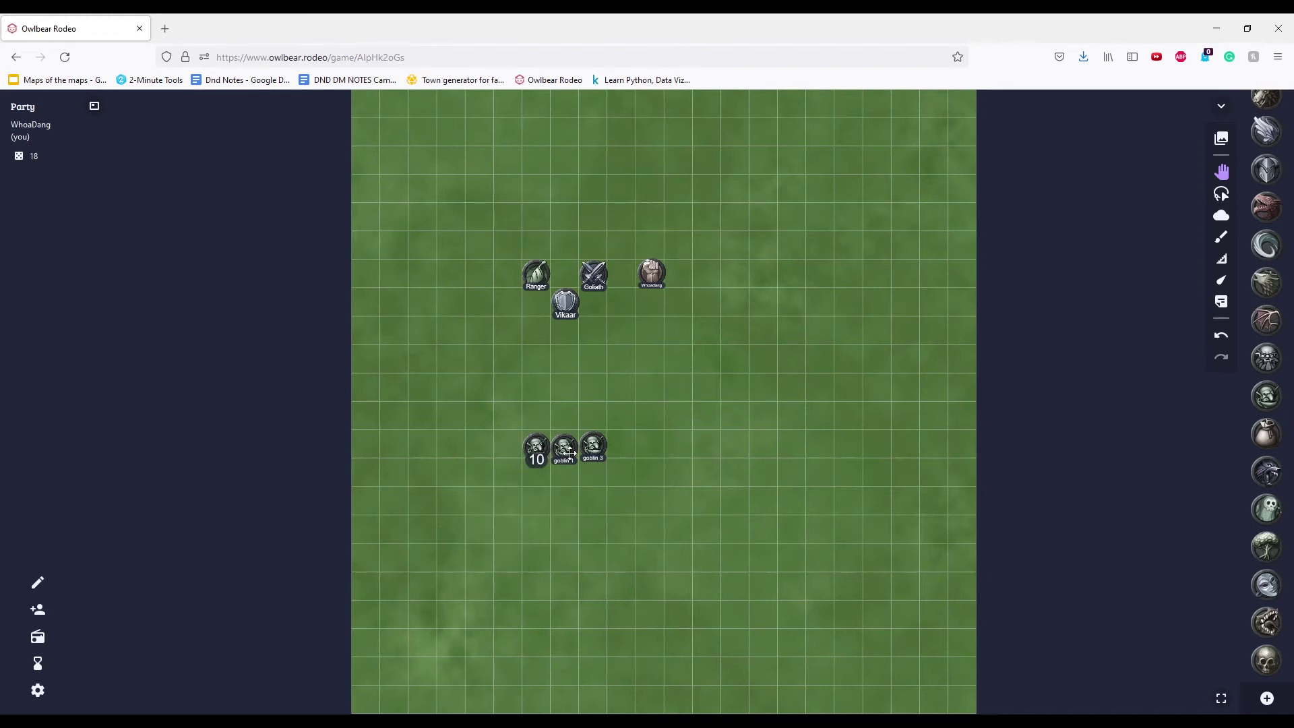
Change the middle goblin token's label to 25 and the rightmost goblin token's label to 30
{"action": "left_click", "coordinate": [564, 445]}
{"action": "left_click_drag", "start_coordinate": [588, 490], "coordinate": [535, 489]}
{"action": "type", "text": "25"}
{"action": "left_click", "coordinate": [633, 453]}
{"action": "left_click", "coordinate": [593, 445]}
{"action": "type", "text": "30"}
{"action": "left_click", "coordinate": [675, 451]}
{"action": "left_click", "coordinate": [591, 450]}
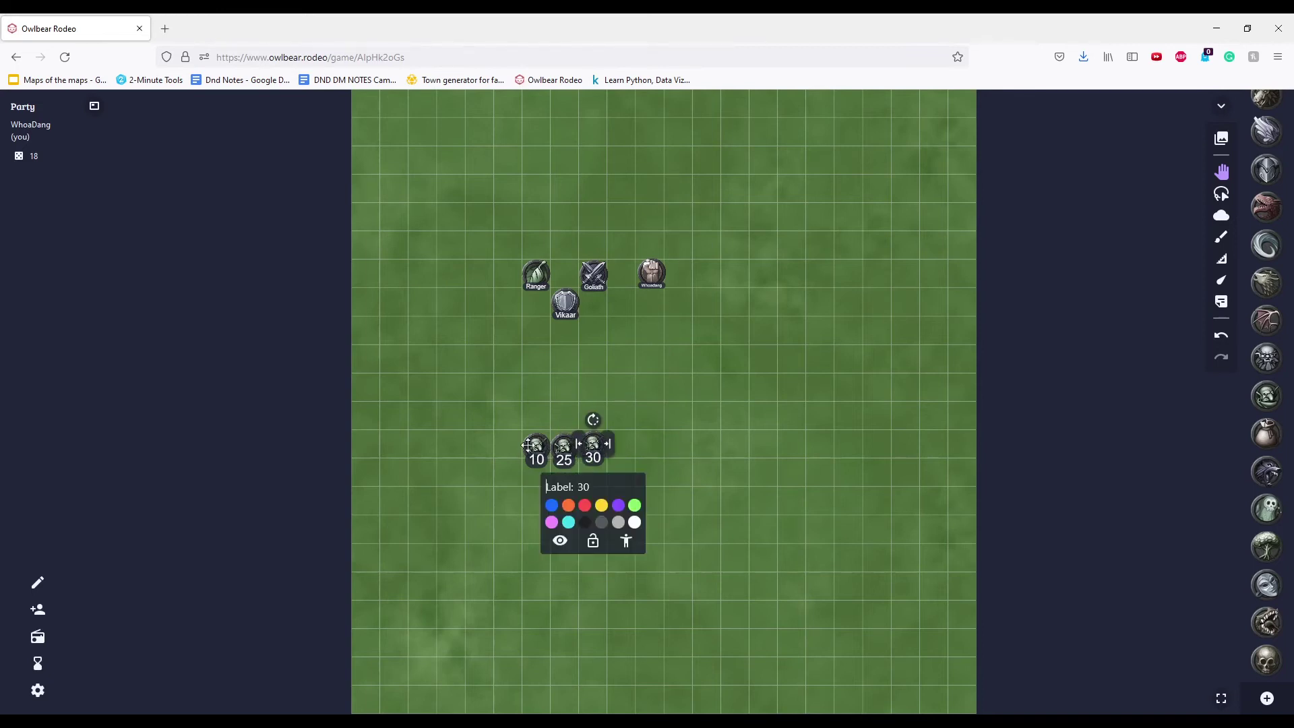
Change the leftmost goblin token's label to 15
{"action": "left_click", "coordinate": [534, 450]}
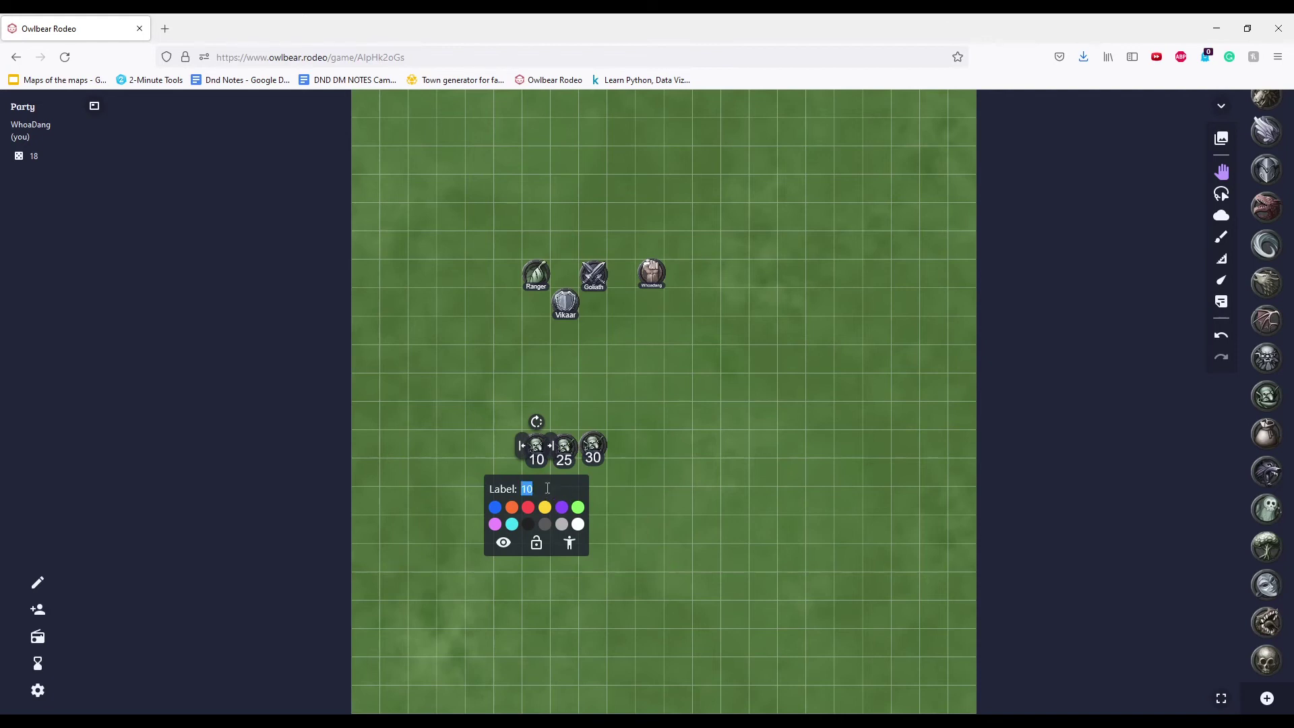
{"action": "type", "text": "15"}
{"action": "left_click", "coordinate": [759, 380]}
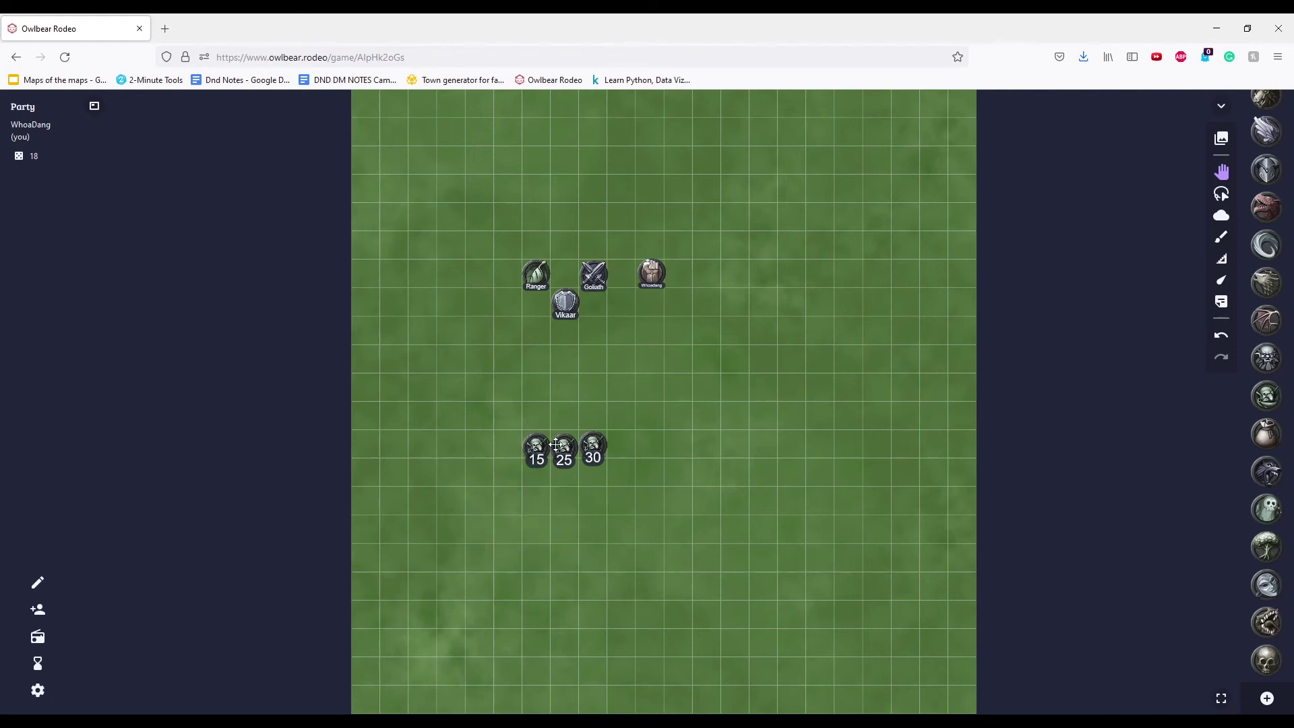
Nudge the goblin tokens labelled 15, 25 and 30 into one level row
{"action": "left_click", "coordinate": [534, 433]}
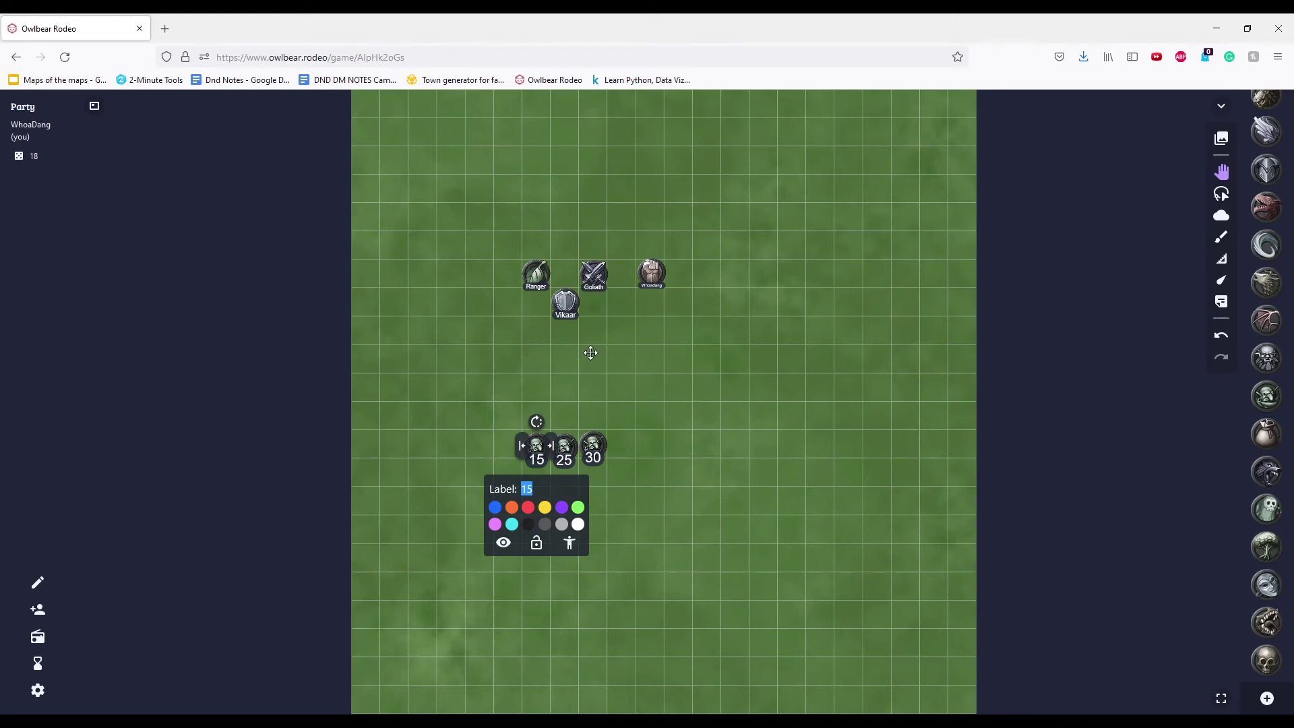
{"action": "left_click", "coordinate": [575, 439]}
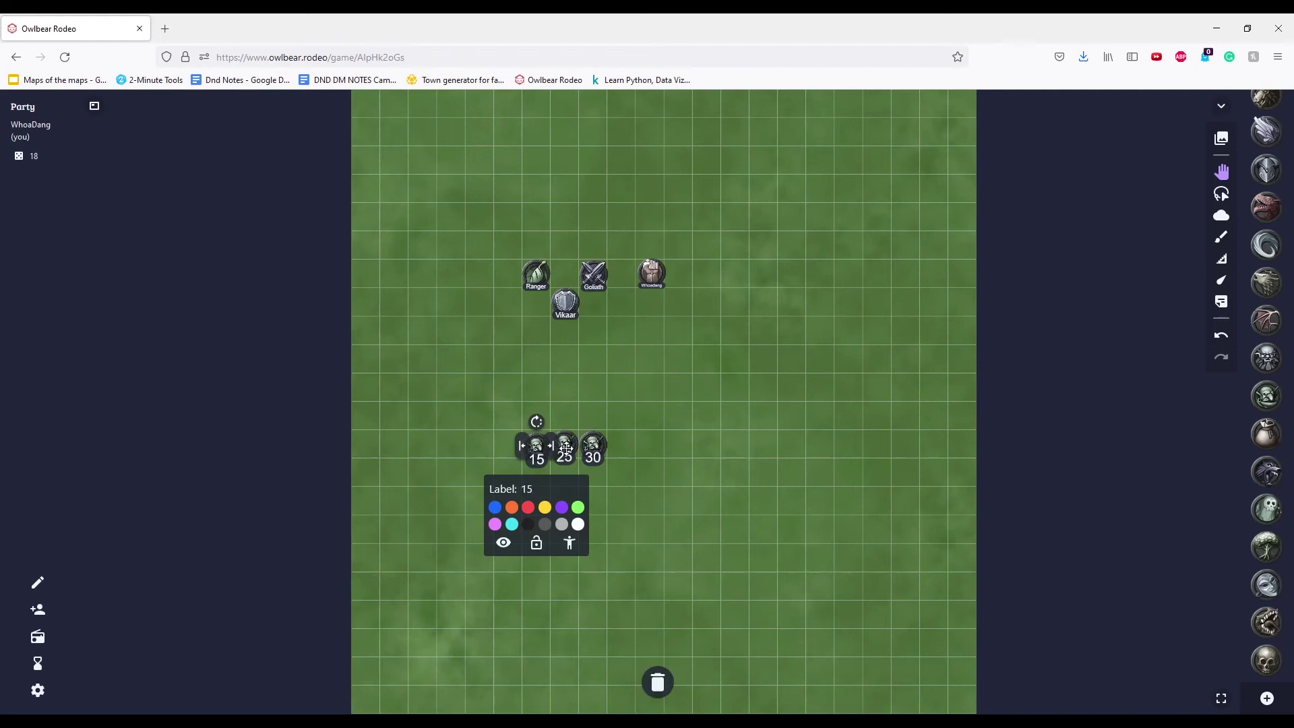
{"action": "key", "text": "Return"}
{"action": "left_click_drag", "start_coordinate": [598, 442], "coordinate": [596, 443]}
{"action": "left_click", "coordinate": [537, 440]}
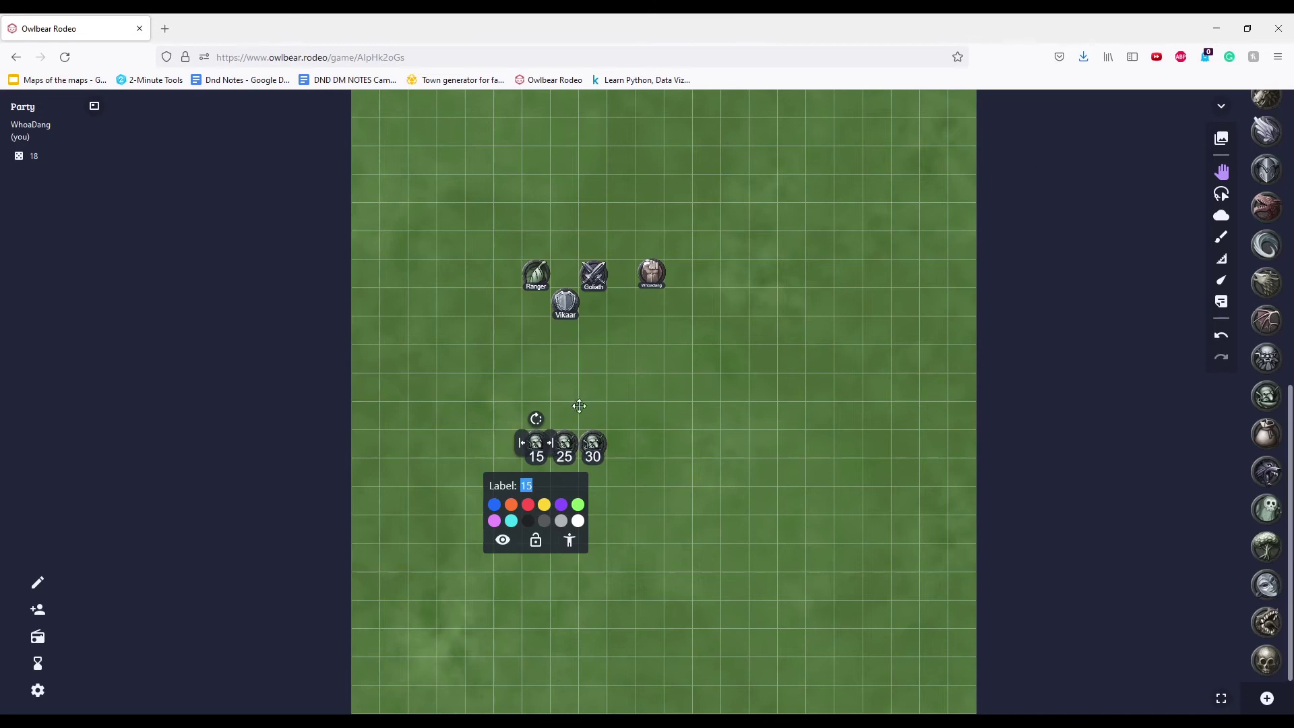
Open the token library for editing or importing and look through the available default tokens
{"action": "scroll", "coordinate": [1267, 257], "scroll_direction": "up", "scroll_amount": 10}
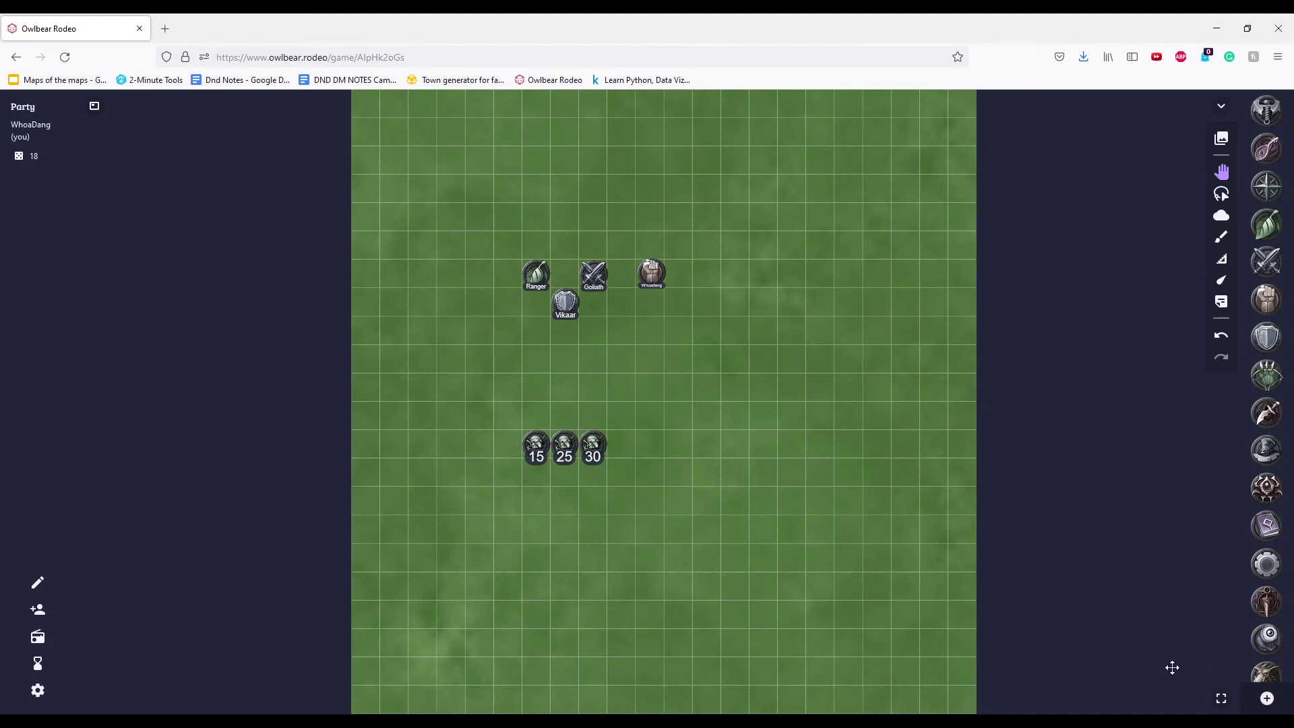
{"action": "left_click", "coordinate": [1267, 701]}
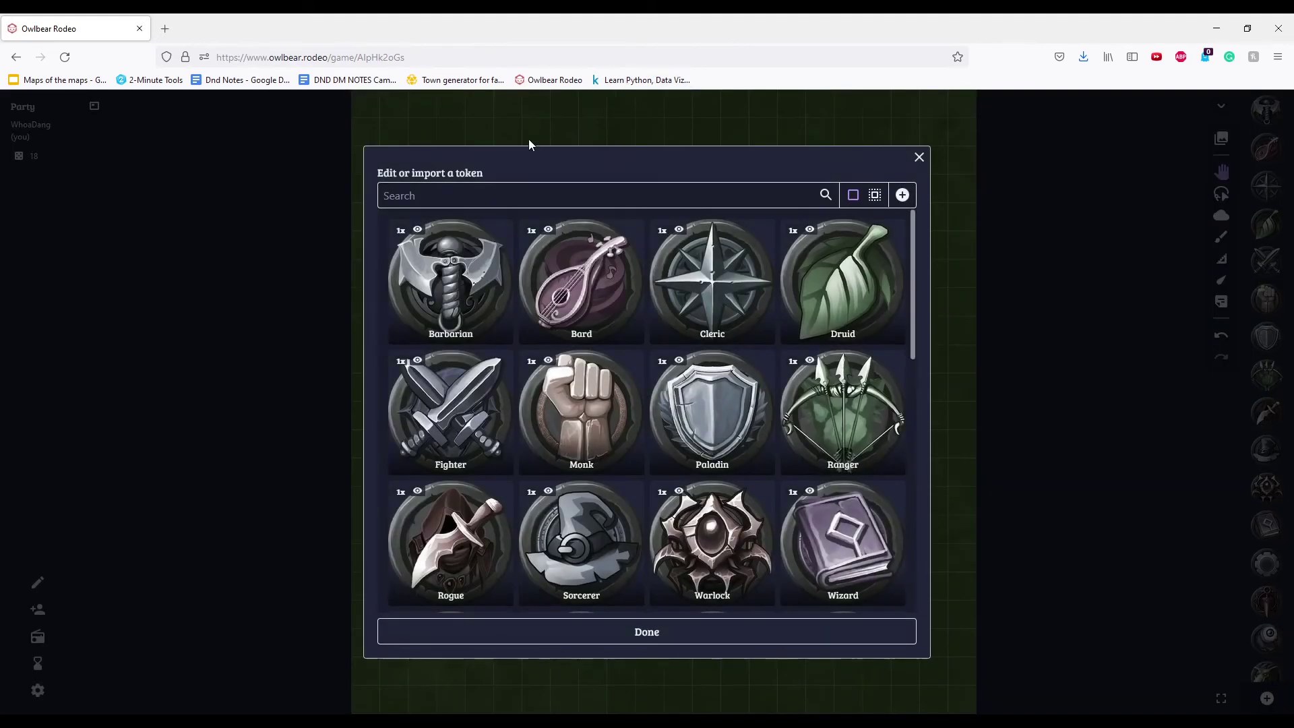
{"action": "scroll", "coordinate": [607, 323], "scroll_direction": "down", "scroll_amount": 10}
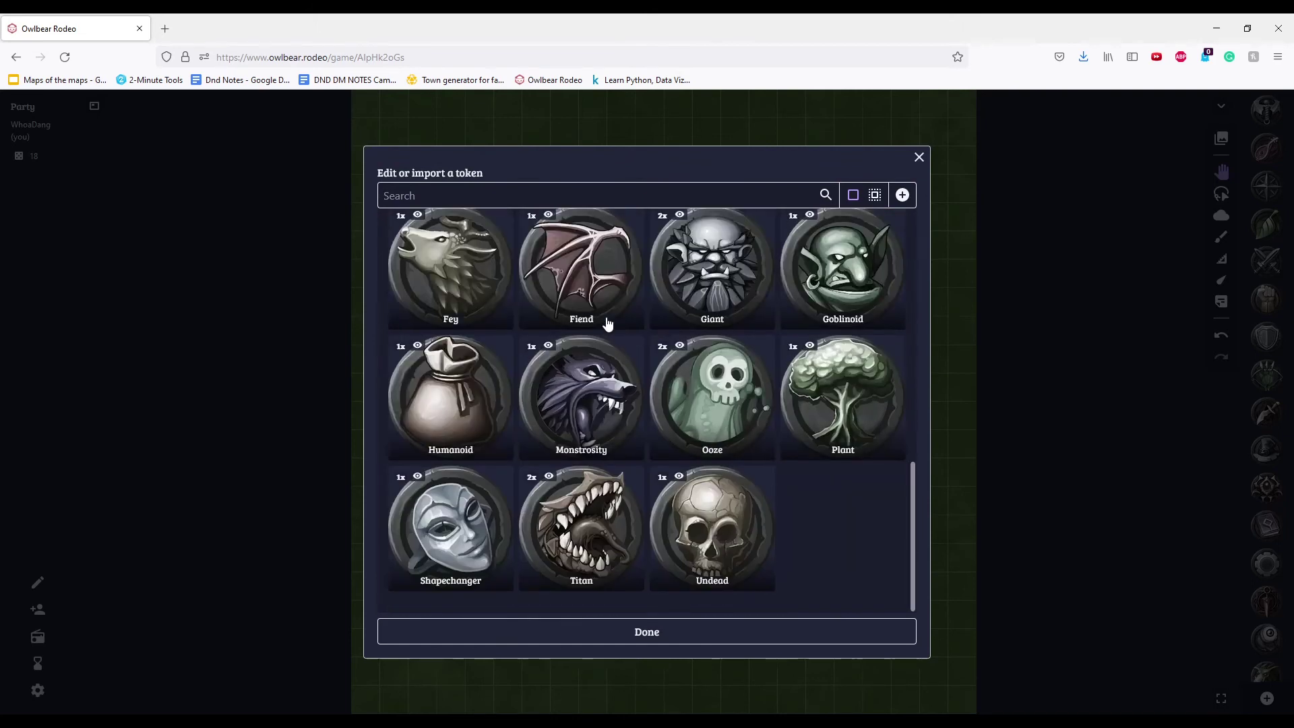
{"action": "scroll", "coordinate": [607, 323], "scroll_direction": "up", "scroll_amount": 10}
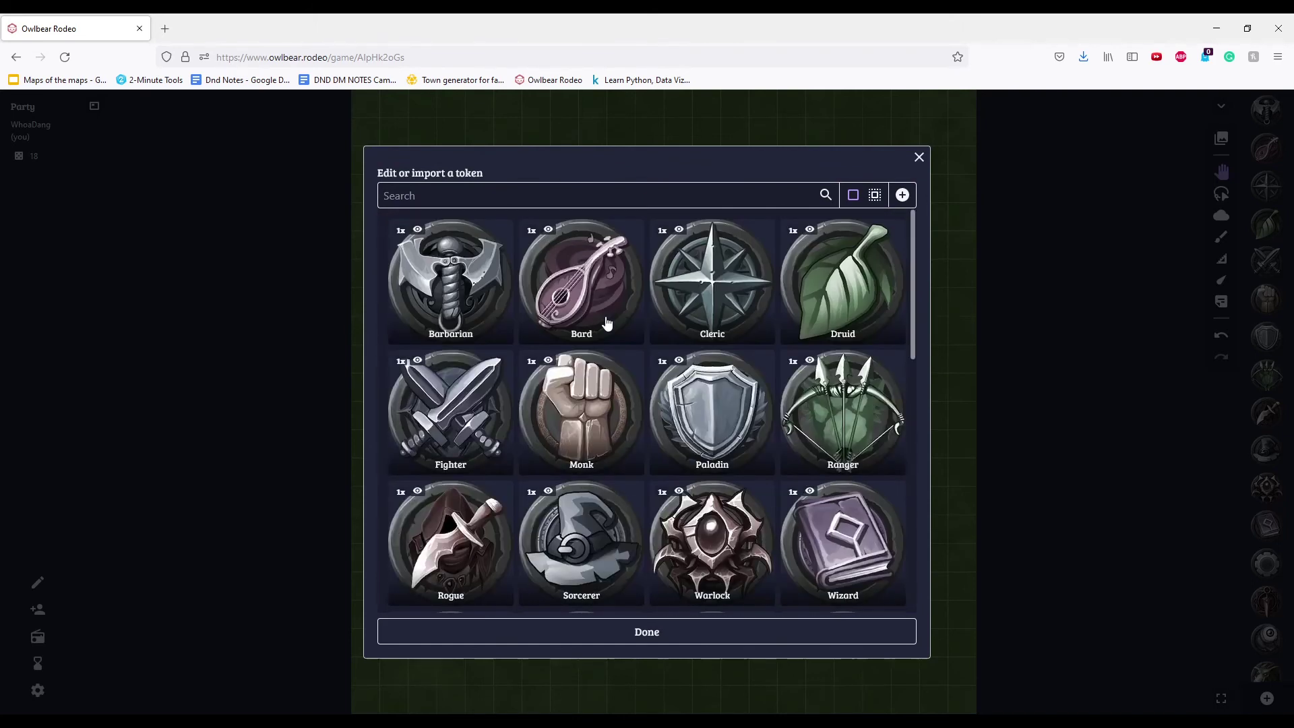
Examine the Monk token's name, default category, size and label settings, and close them without saving
{"action": "left_click", "coordinate": [617, 367]}
{"action": "double_click", "coordinate": [629, 364]}
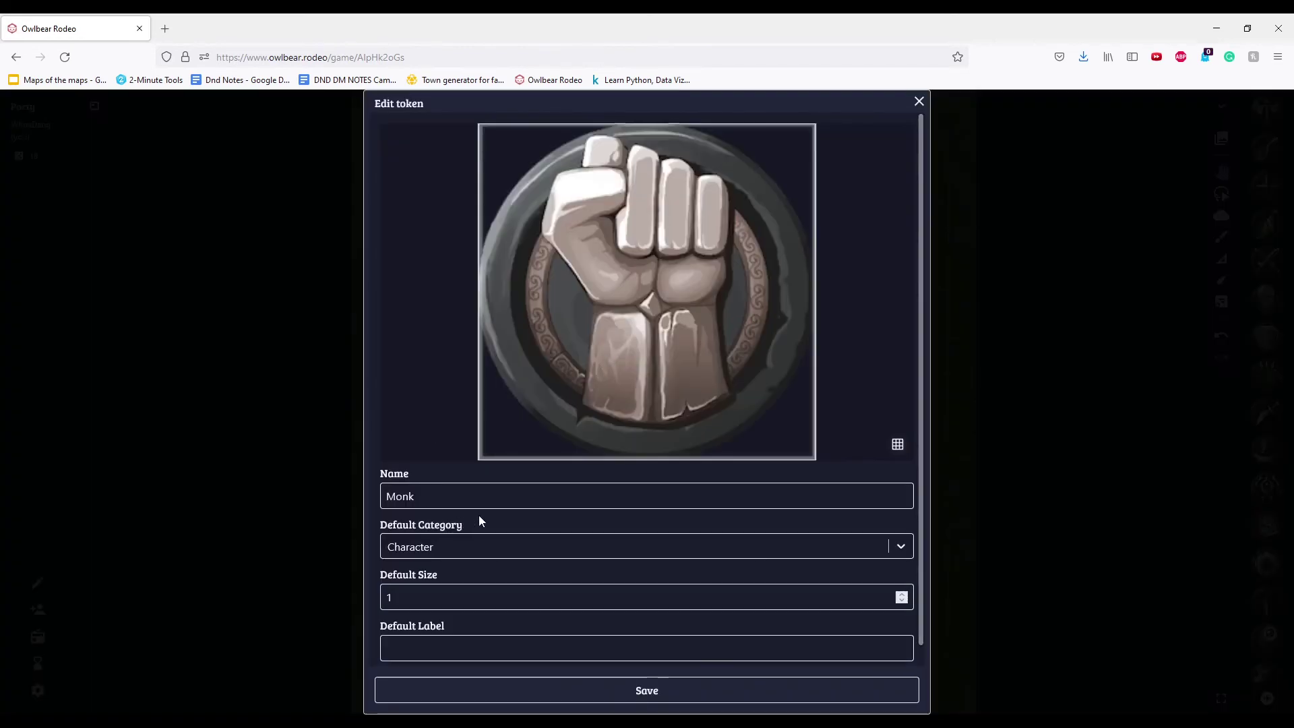
{"action": "scroll", "coordinate": [471, 526], "scroll_direction": "down", "scroll_amount": 1}
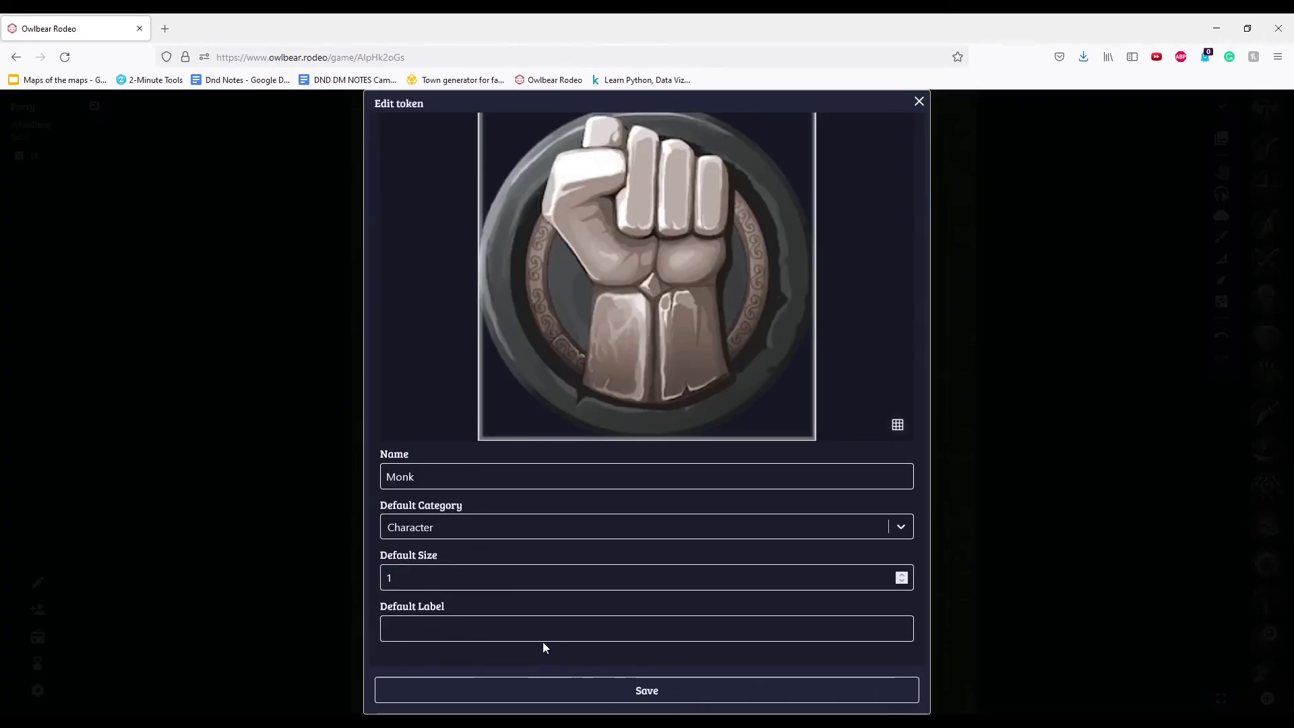
{"action": "scroll", "coordinate": [878, 206], "scroll_direction": "up", "scroll_amount": 3}
{"action": "left_click", "coordinate": [919, 102]}
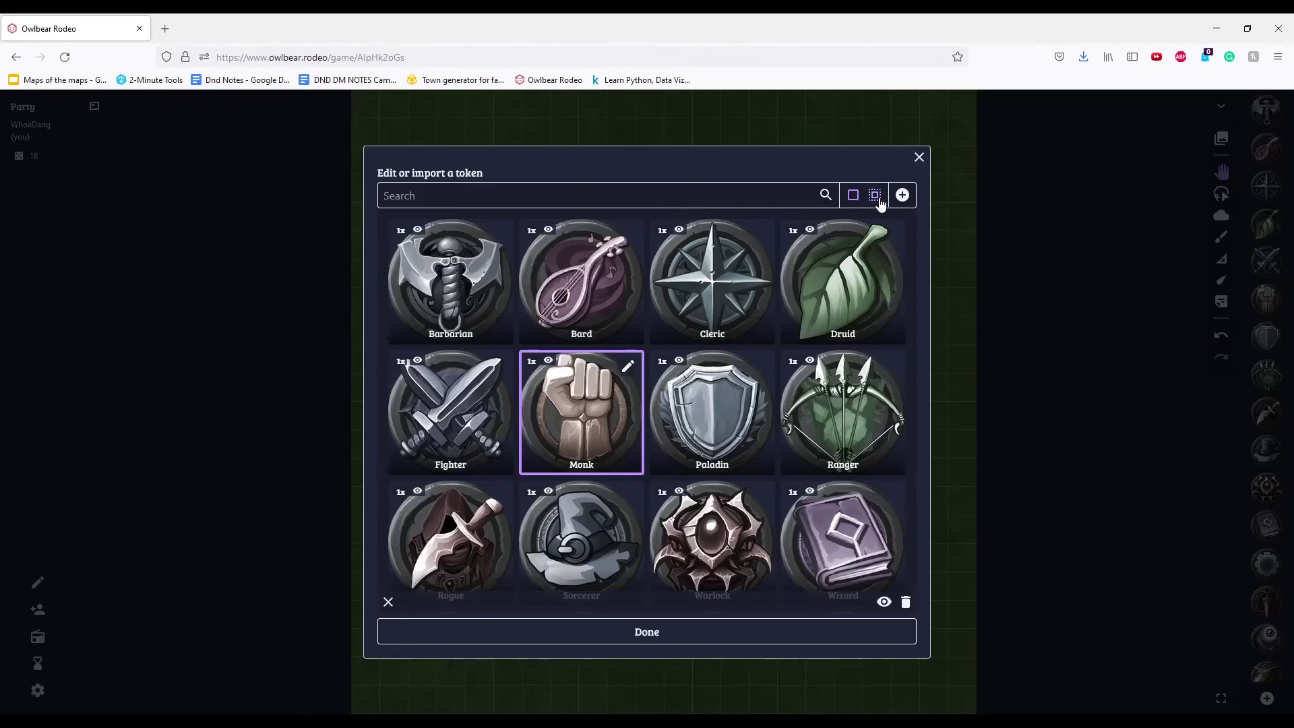
Search the tokens for "barbia", import the Lizardfolk Rogue image as a new token and clear the search
{"action": "left_click", "coordinate": [729, 197]}
{"action": "type", "text": "barbia"}
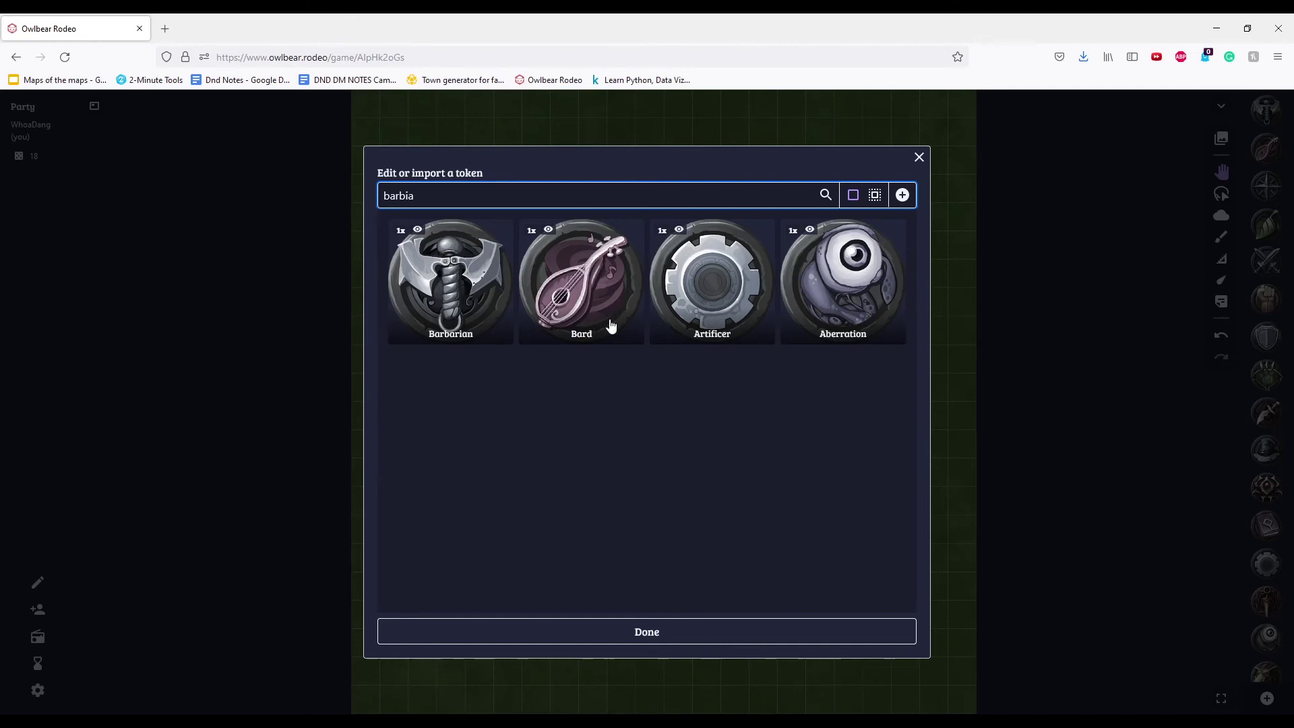
{"action": "left_click", "coordinate": [904, 196]}
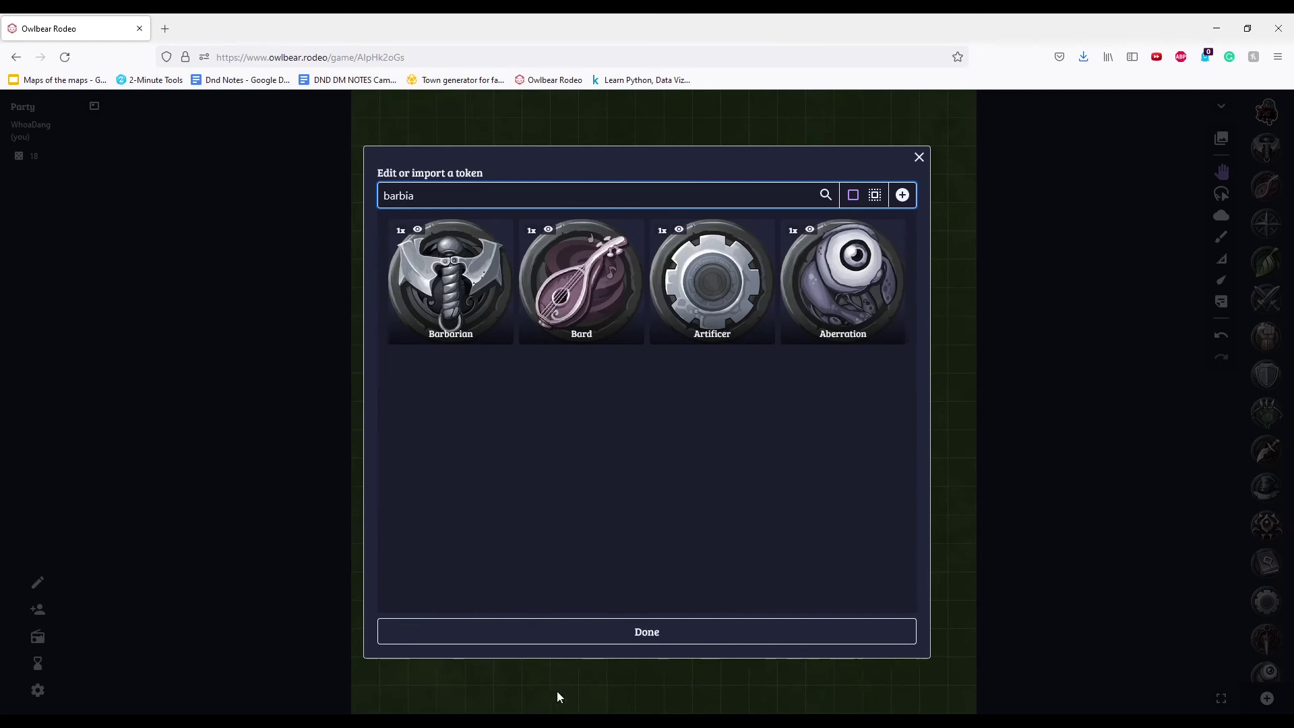
{"action": "double_click", "coordinate": [461, 206]}
{"action": "key", "text": "BackSpace"}
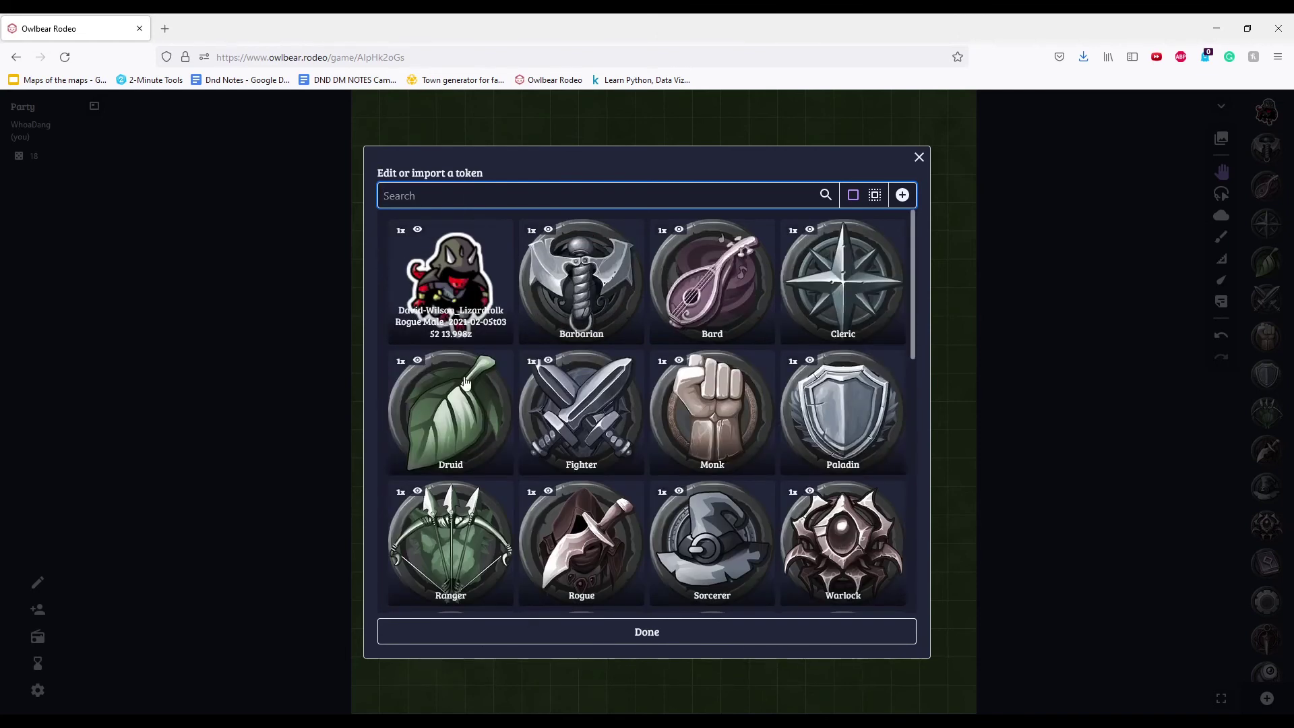
Rename the imported lizardfolk token Floridus, save it and close the token library
{"action": "left_click", "coordinate": [471, 289]}
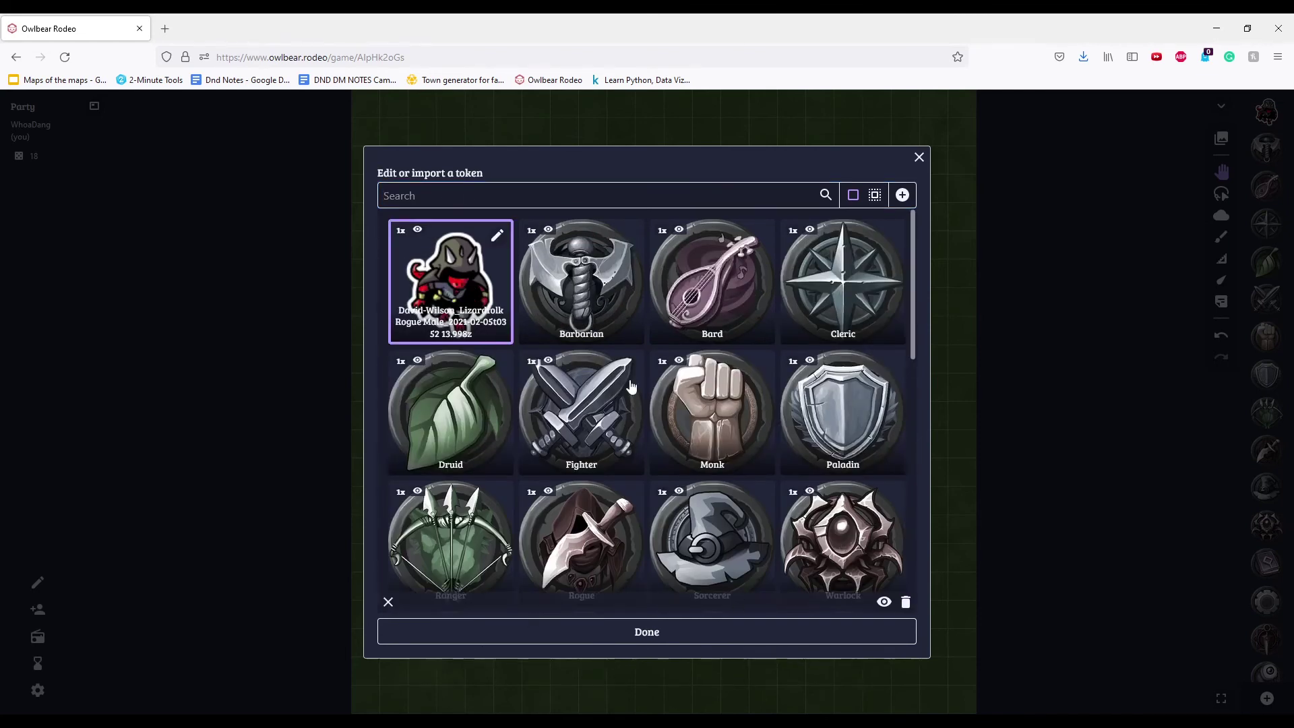
{"action": "left_click", "coordinate": [497, 236]}
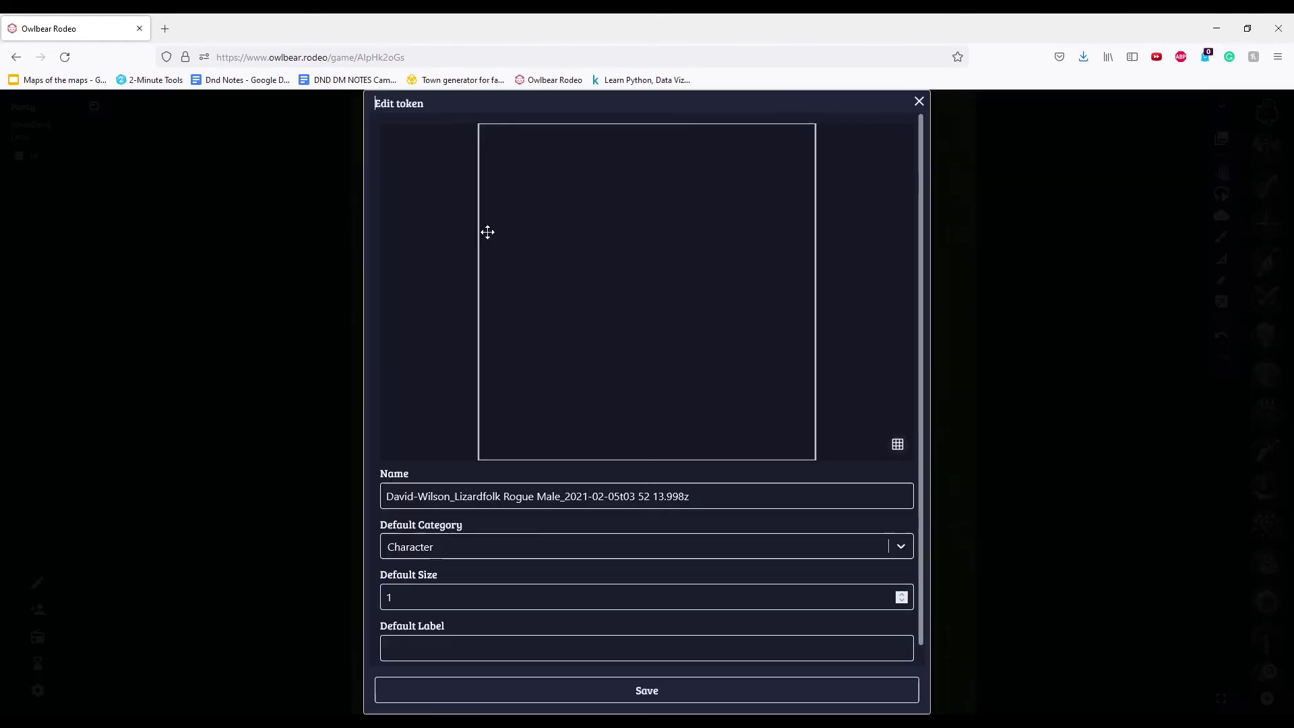
{"action": "left_click", "coordinate": [722, 496]}
{"action": "key", "text": "ctrl+a"}
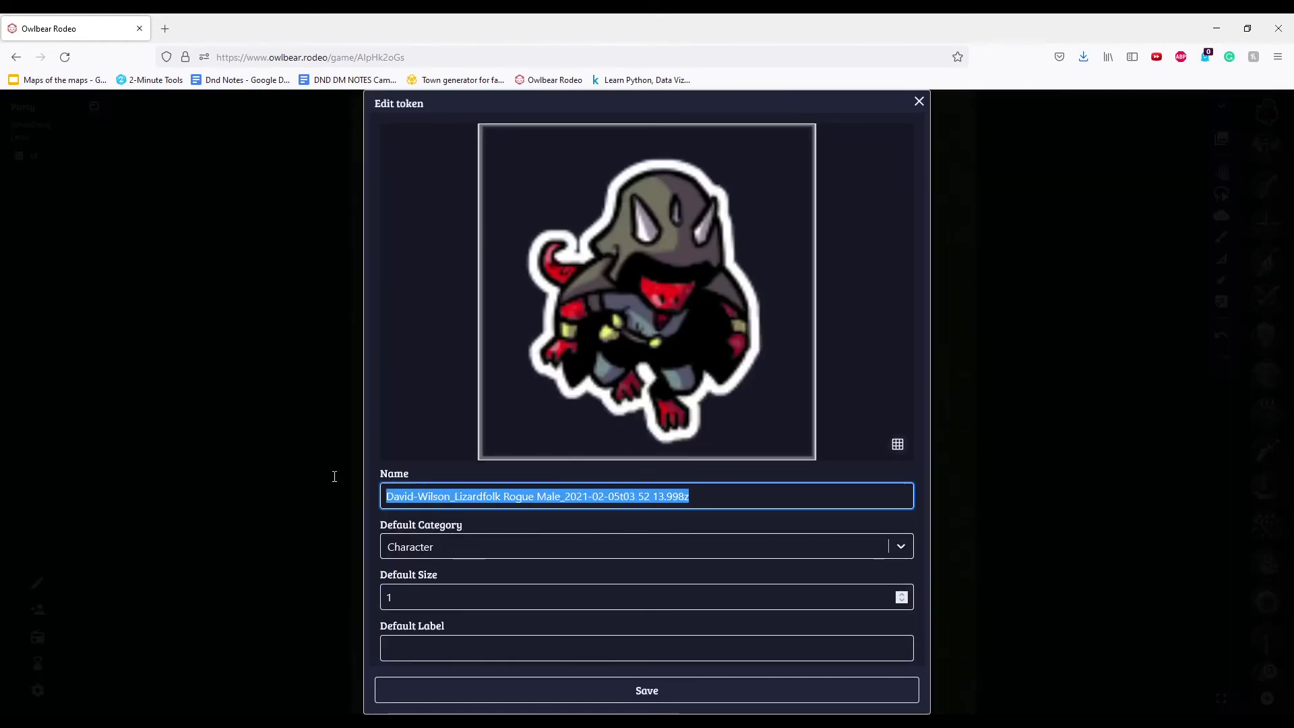
{"action": "key", "text": "BackSpace"}
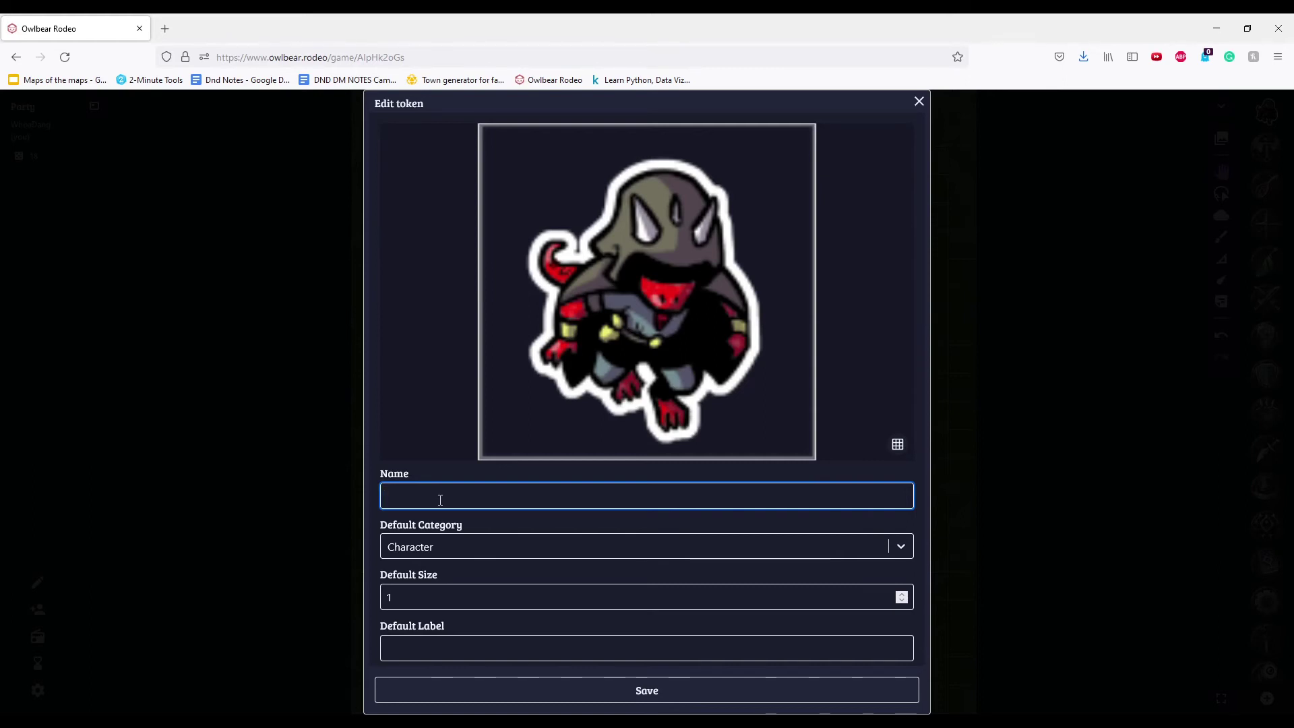
{"action": "type", "text": "Floridus"}
{"action": "scroll", "coordinate": [572, 520], "scroll_direction": "down", "scroll_amount": 1}
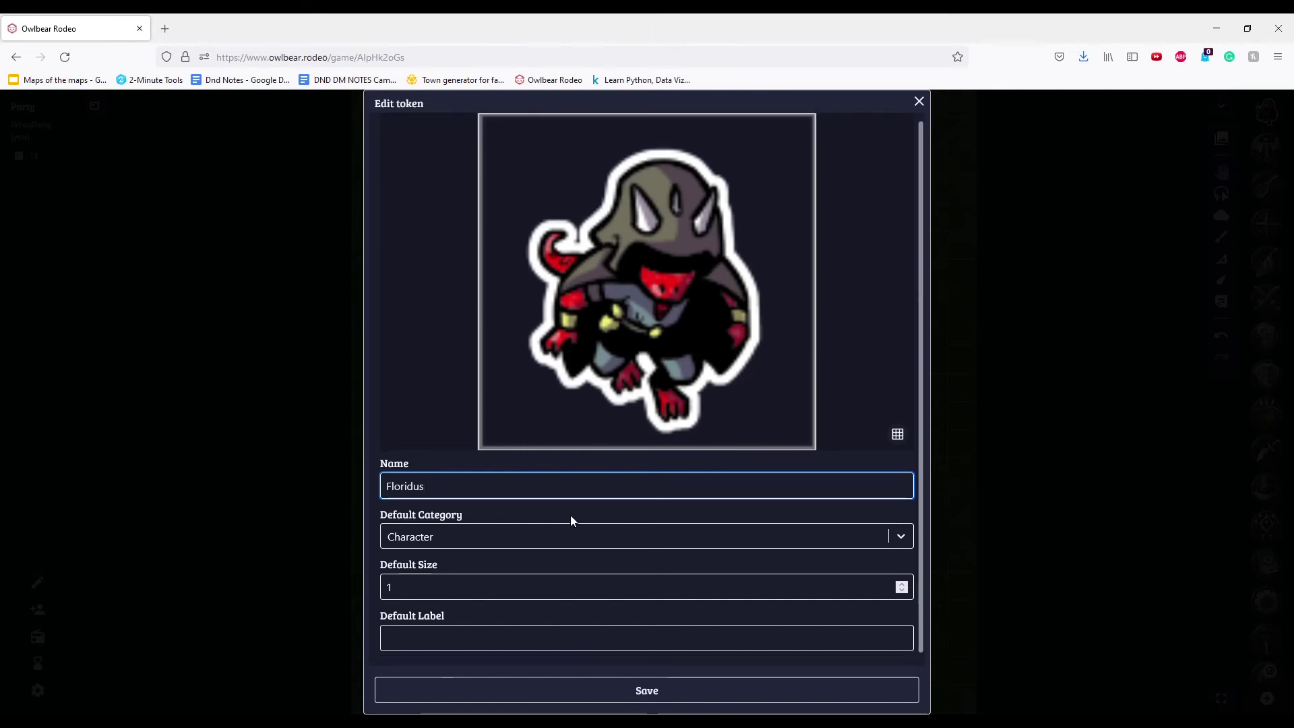
{"action": "left_click", "coordinate": [649, 696]}
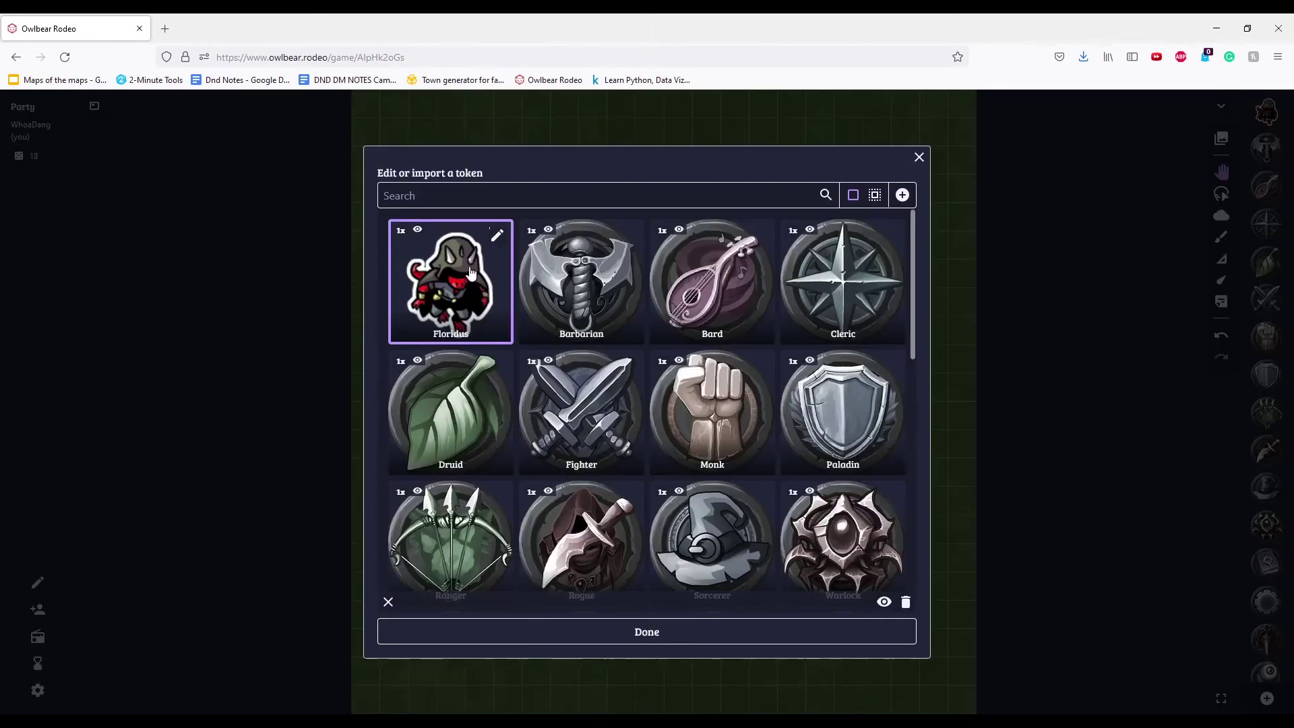
{"action": "left_click", "coordinate": [667, 631]}
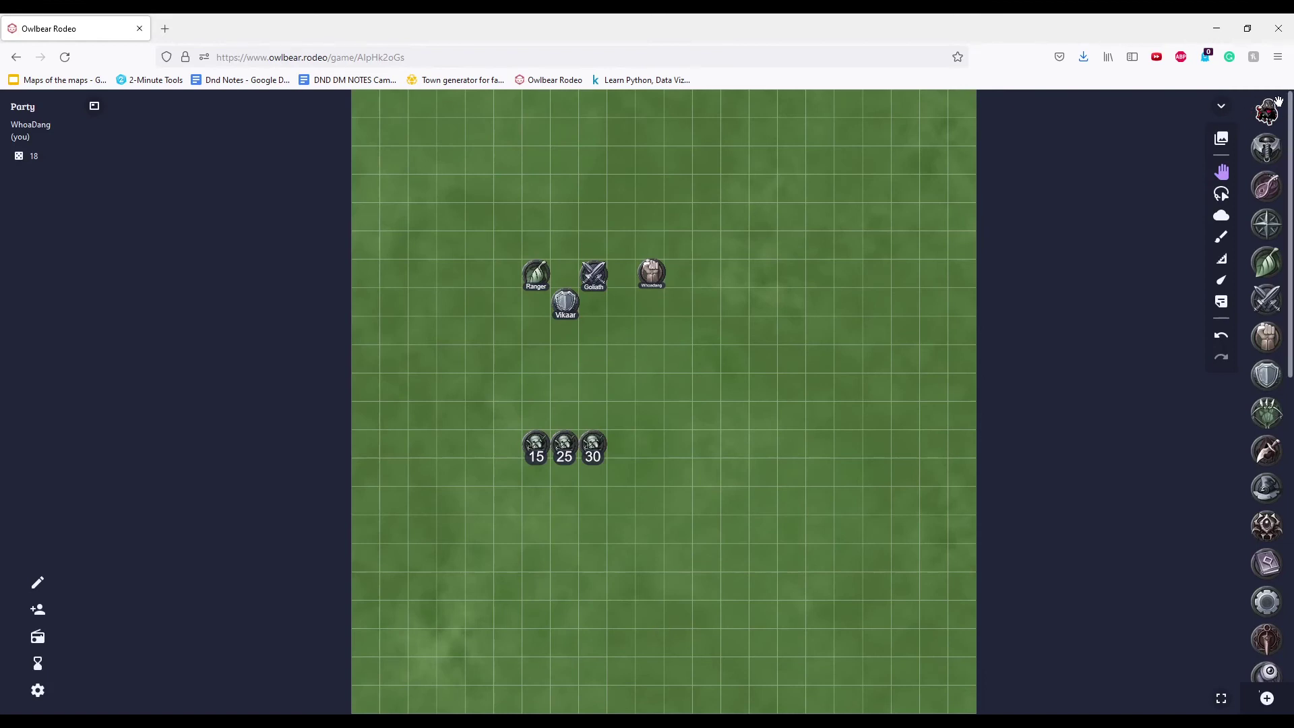
Place the Floridus token on the map just below and beside Whoadang, and briefly check the game settings
{"action": "left_click_drag", "start_coordinate": [1274, 107], "coordinate": [707, 301]}
{"action": "left_click", "coordinate": [38, 691]}
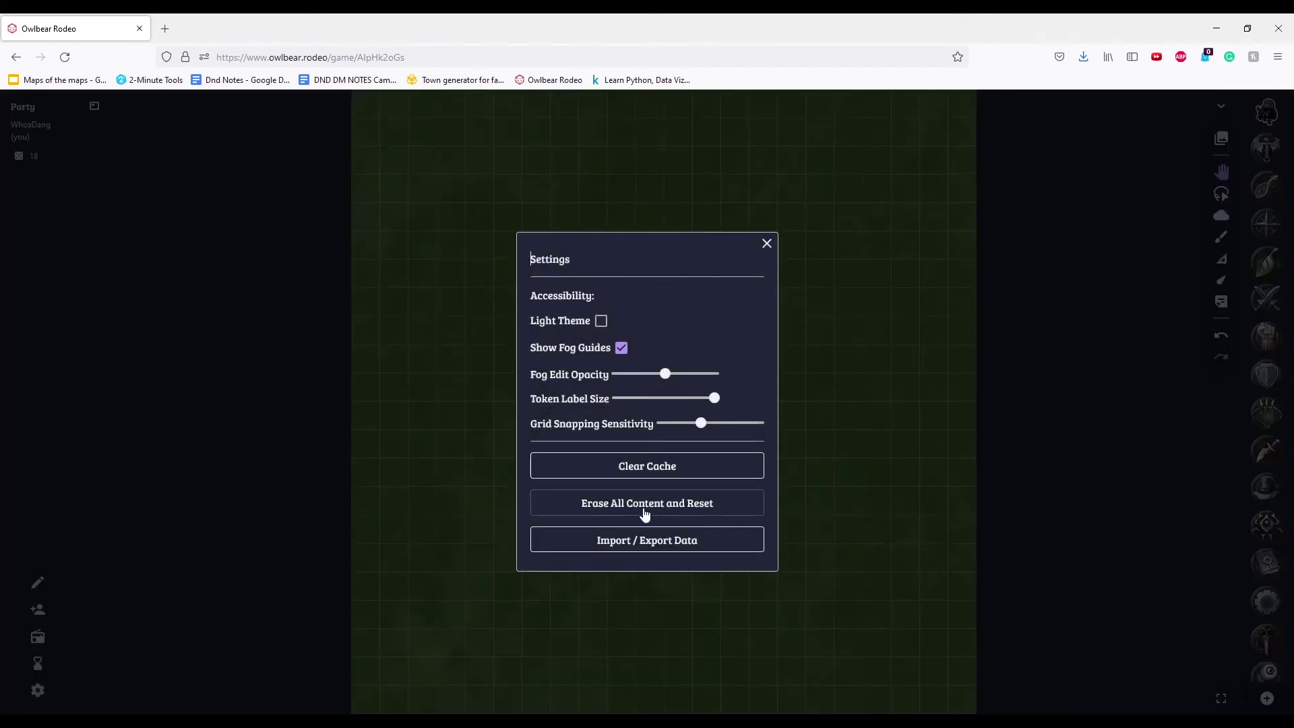
{"action": "left_click", "coordinate": [767, 244]}
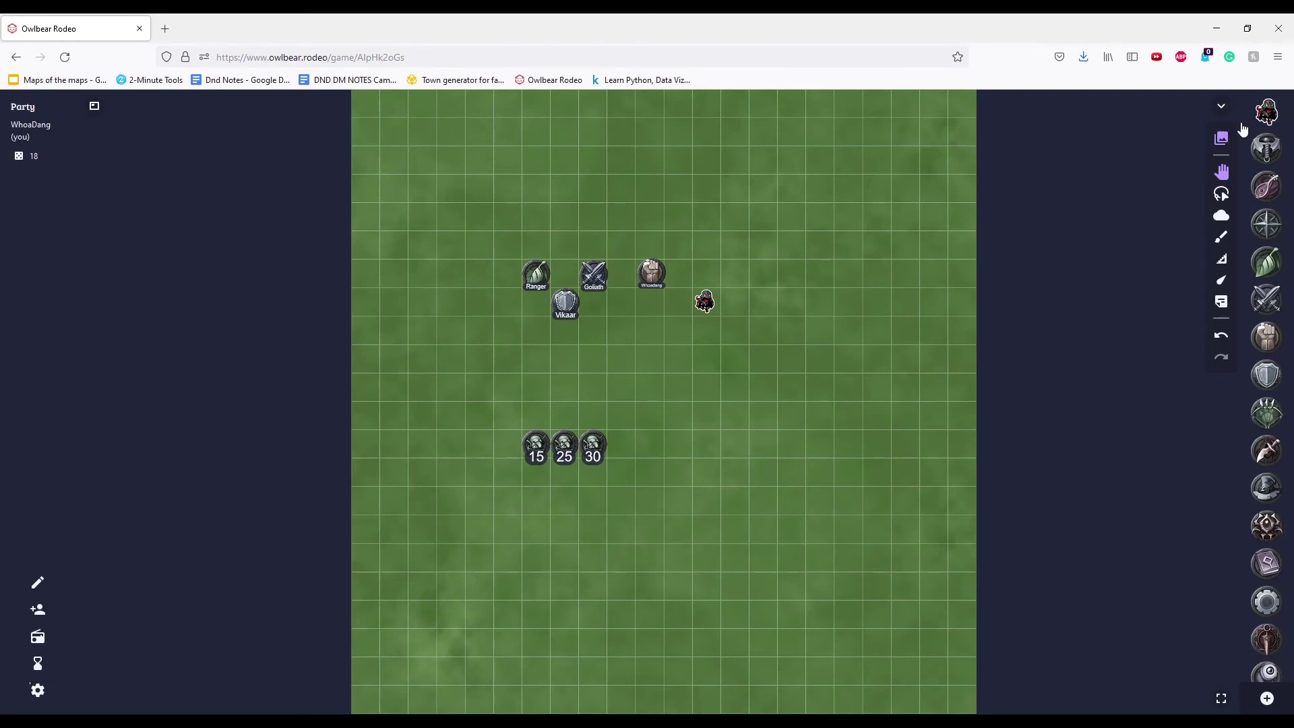
Rotate the Floridus token on the map a quarter turn clockwise
{"action": "left_click", "coordinate": [705, 306]}
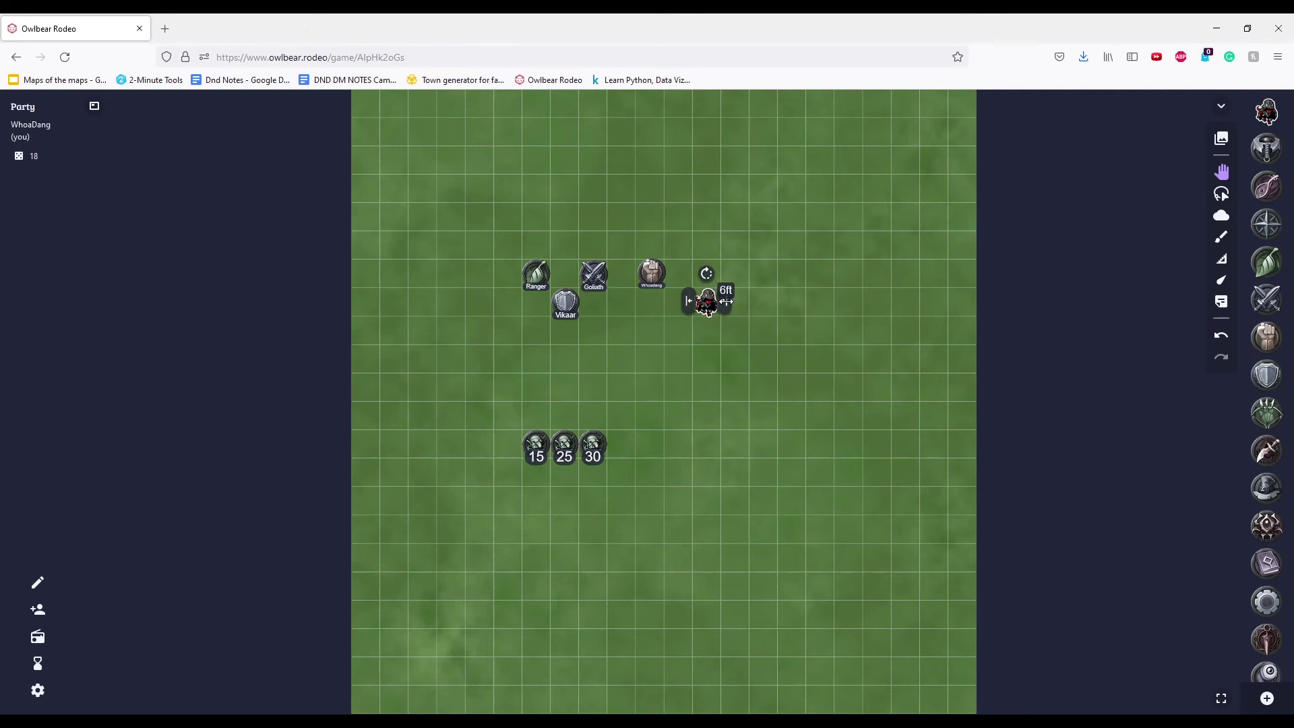
{"action": "mouse_move", "coordinate": [723, 301]}
{"action": "left_mouse_down"}
{"action": "mouse_move", "coordinate": [756, 303]}
{"action": "mouse_move", "coordinate": [723, 302]}
{"action": "mouse_move", "coordinate": [711, 273]}
{"action": "mouse_move", "coordinate": [740, 297]}
{"action": "left_mouse_up"}
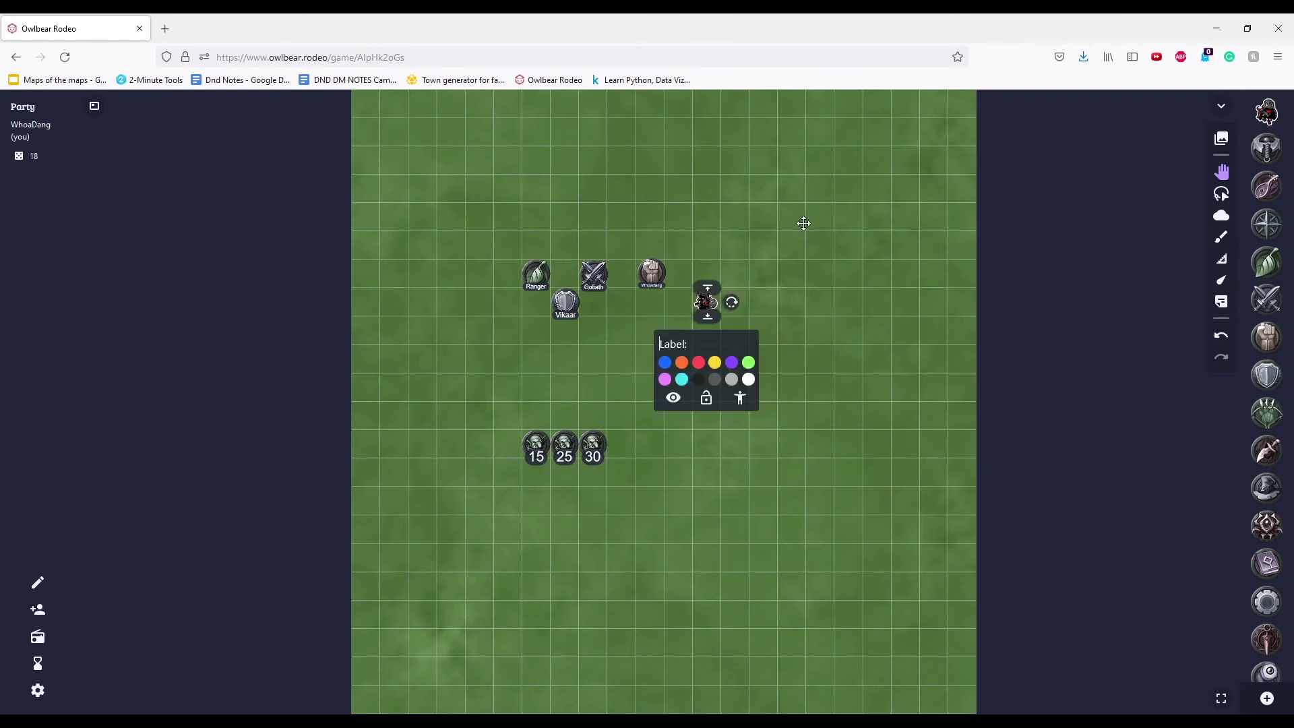
{"action": "left_click", "coordinate": [804, 223]}
Add an orange and a yellow status ring to the Floridus token on the map
{"action": "left_click", "coordinate": [703, 301]}
{"action": "left_click", "coordinate": [681, 366]}
{"action": "left_click", "coordinate": [878, 266]}
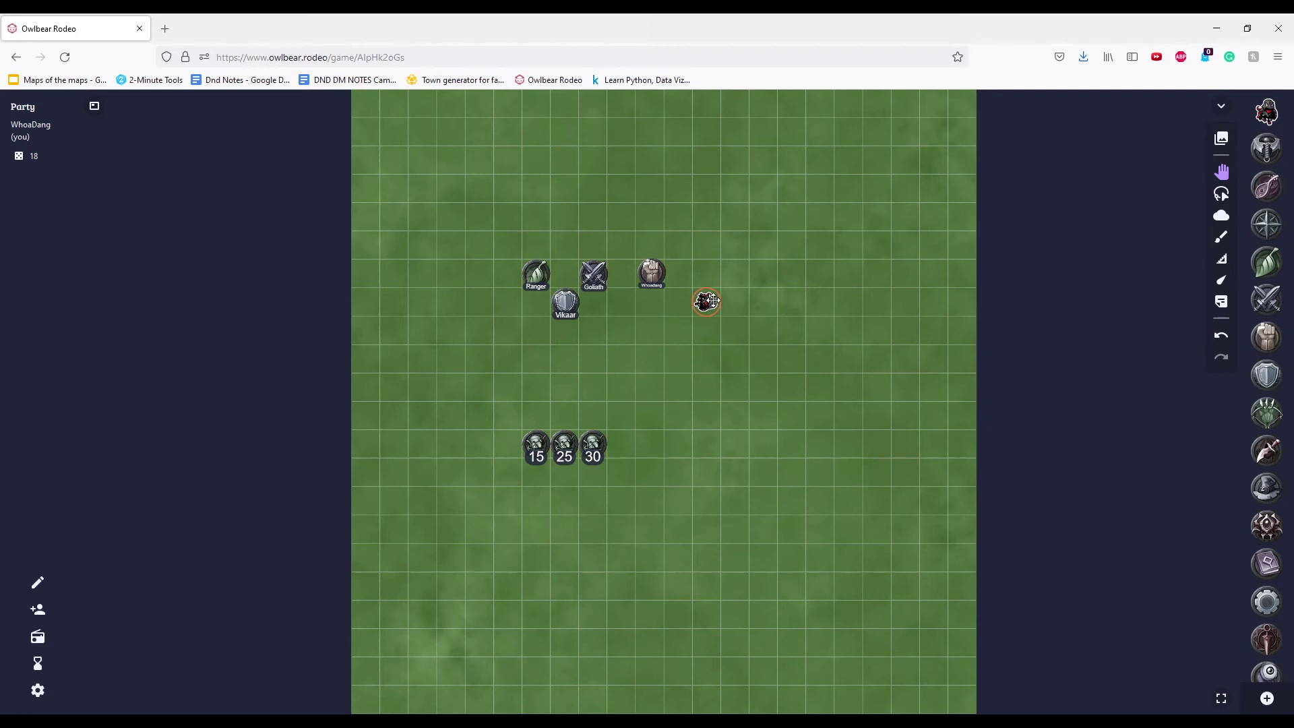
{"action": "left_click", "coordinate": [711, 301]}
{"action": "left_click", "coordinate": [716, 364]}
{"action": "left_click", "coordinate": [808, 329]}
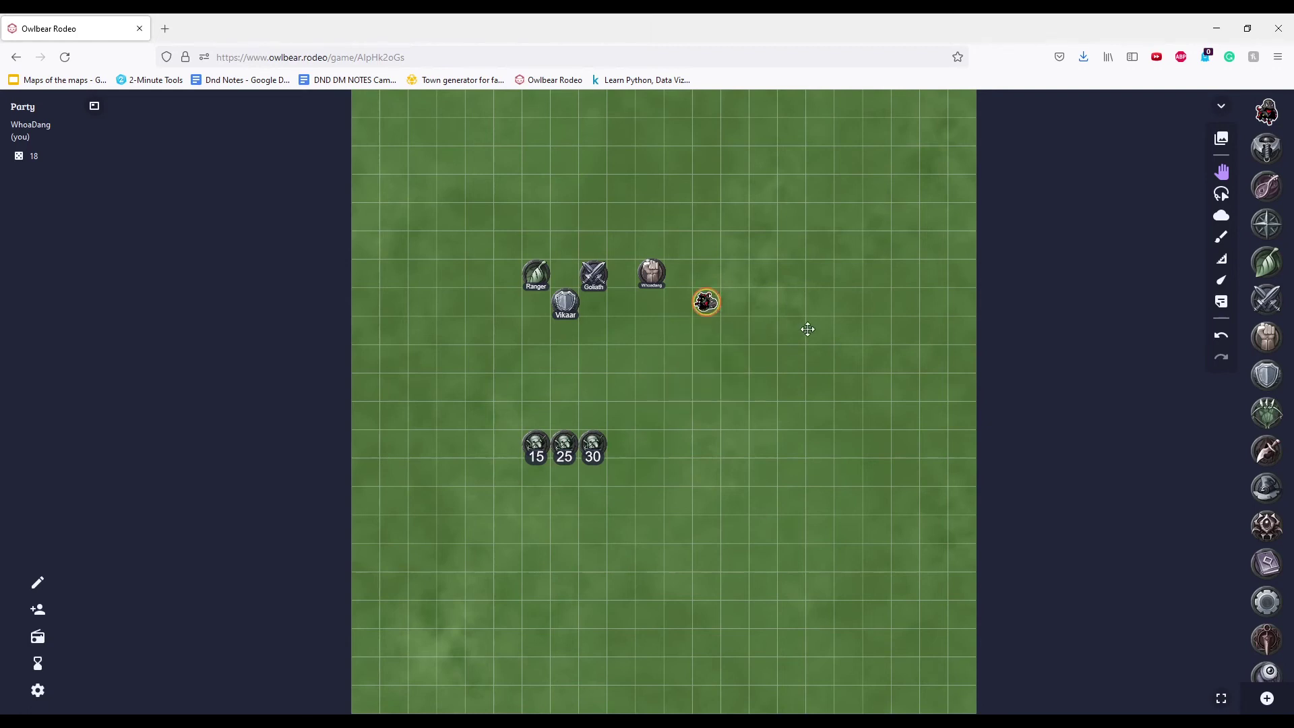
Clear all status rings from the Floridus token and rotate it back upright
{"action": "left_click", "coordinate": [709, 298]}
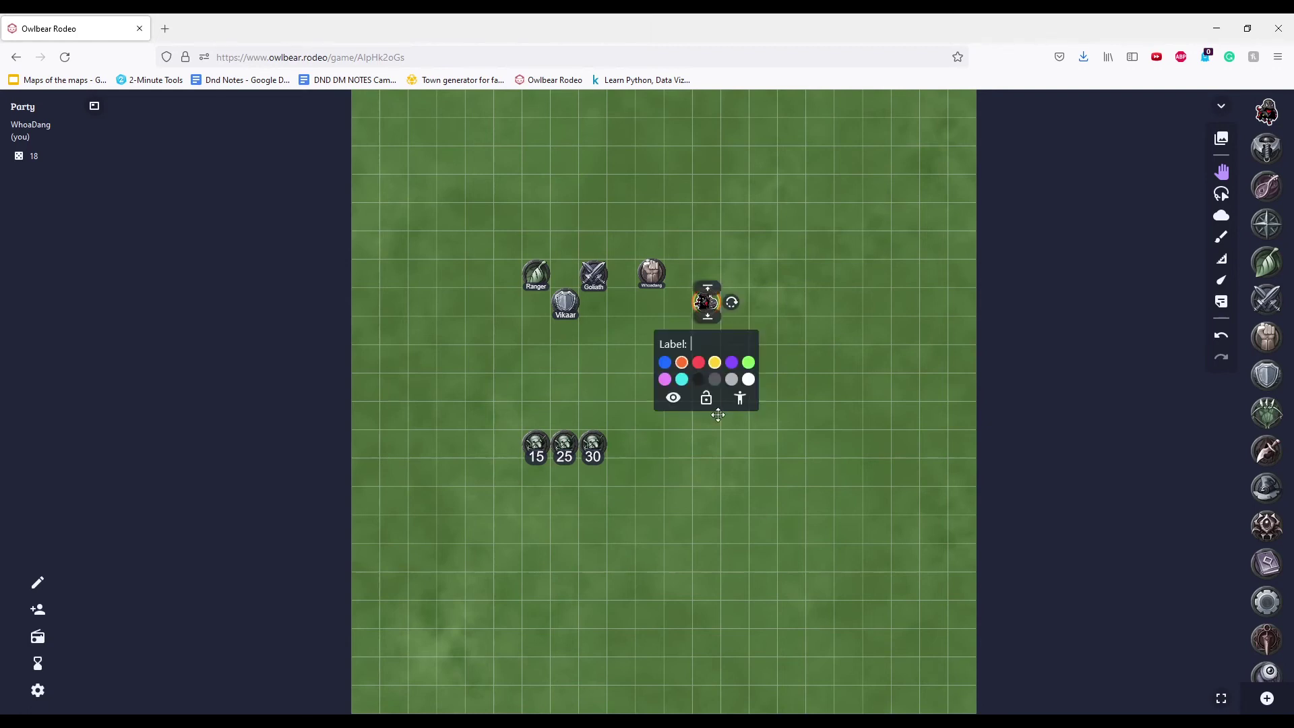
{"action": "left_click", "coordinate": [840, 268]}
{"action": "left_click", "coordinate": [713, 295]}
{"action": "left_click", "coordinate": [733, 380]}
{"action": "left_click", "coordinate": [715, 310]}
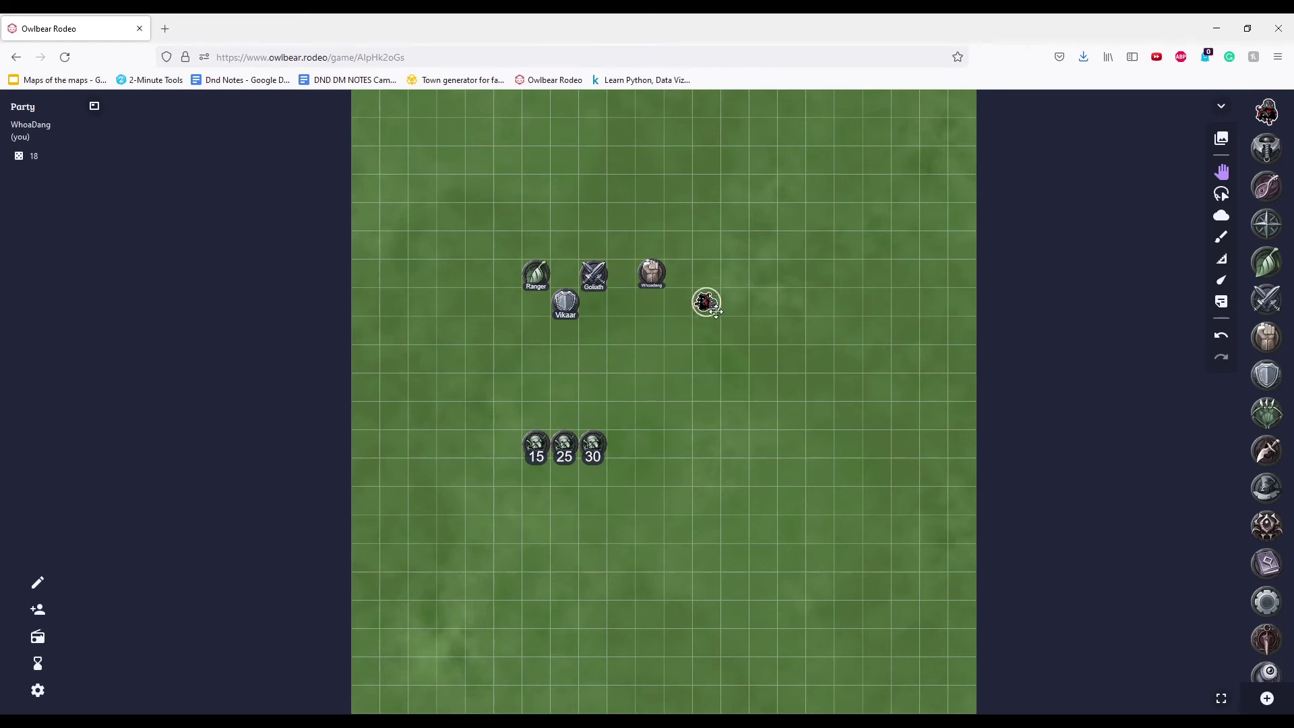
{"action": "left_click", "coordinate": [716, 311]}
{"action": "left_click", "coordinate": [792, 307]}
{"action": "left_click", "coordinate": [713, 313]}
{"action": "left_click_drag", "start_coordinate": [732, 302], "coordinate": [707, 277]}
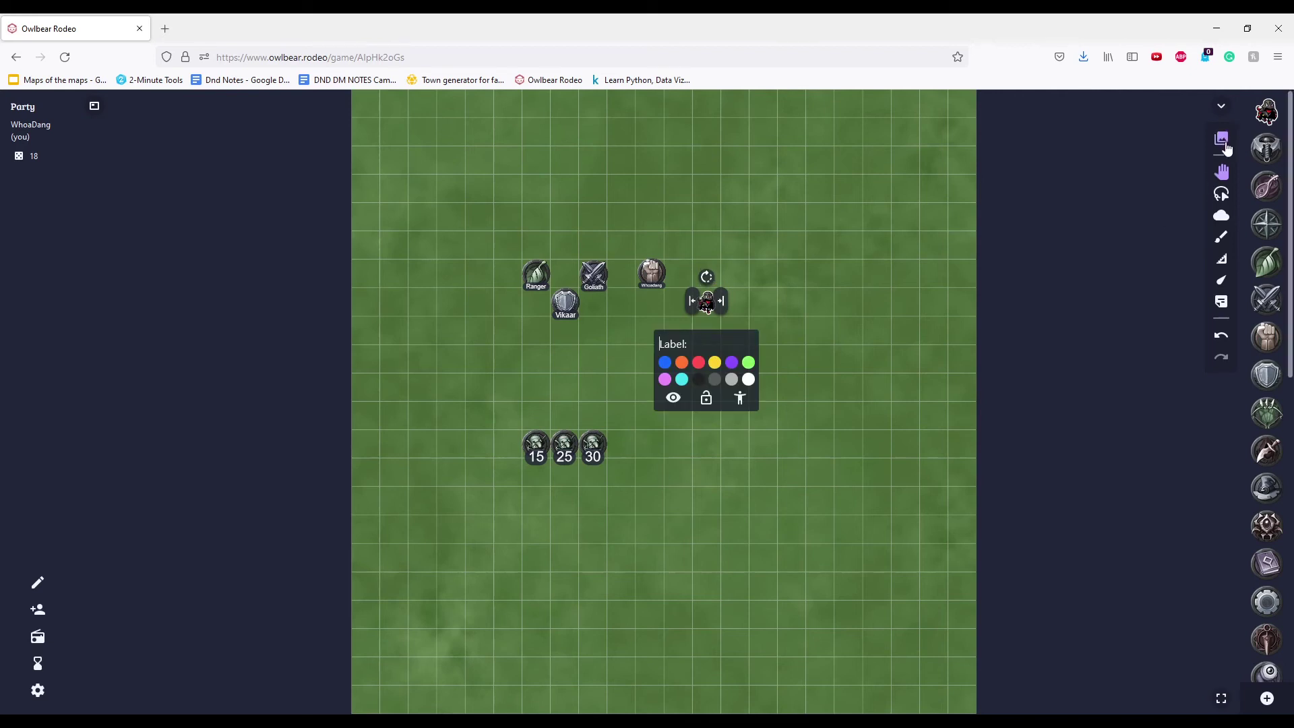
Select the three monster tokens labelled 15, 25 and 30 with a rectangle and move them up one grid square
{"action": "left_click", "coordinate": [1221, 196]}
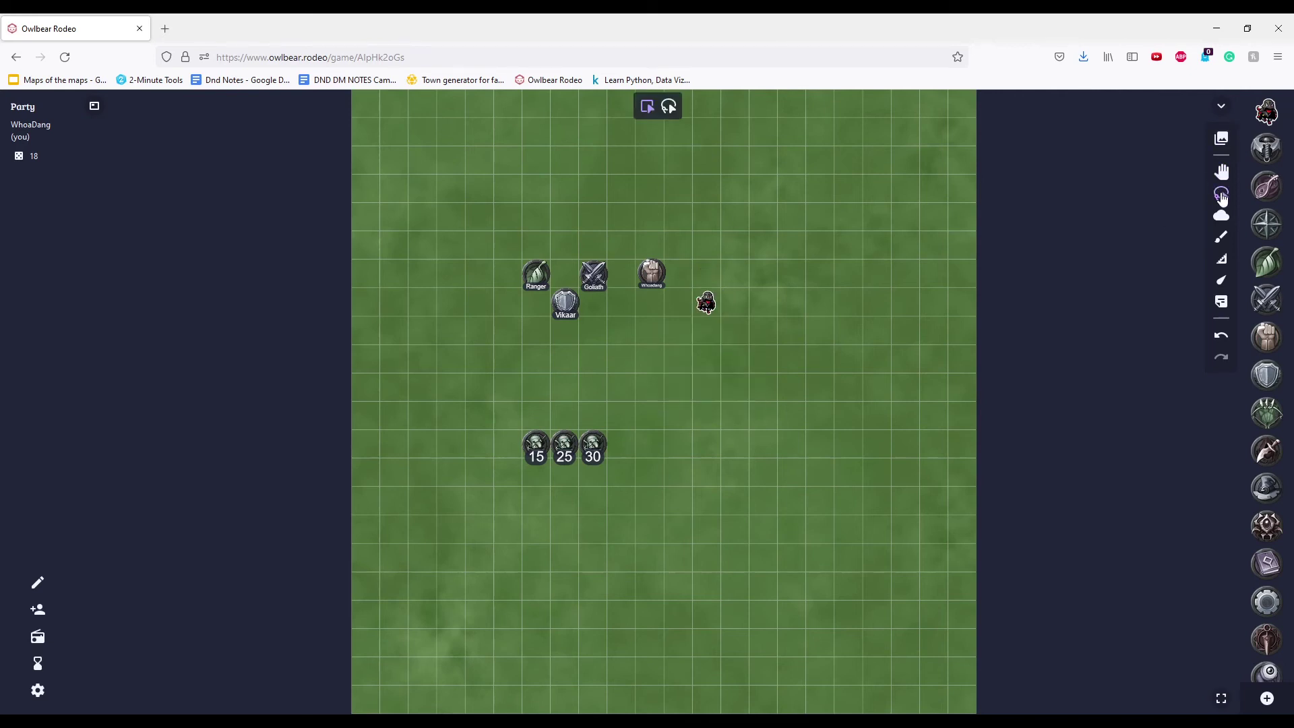
{"action": "left_click_drag", "start_coordinate": [483, 394], "coordinate": [745, 587]}
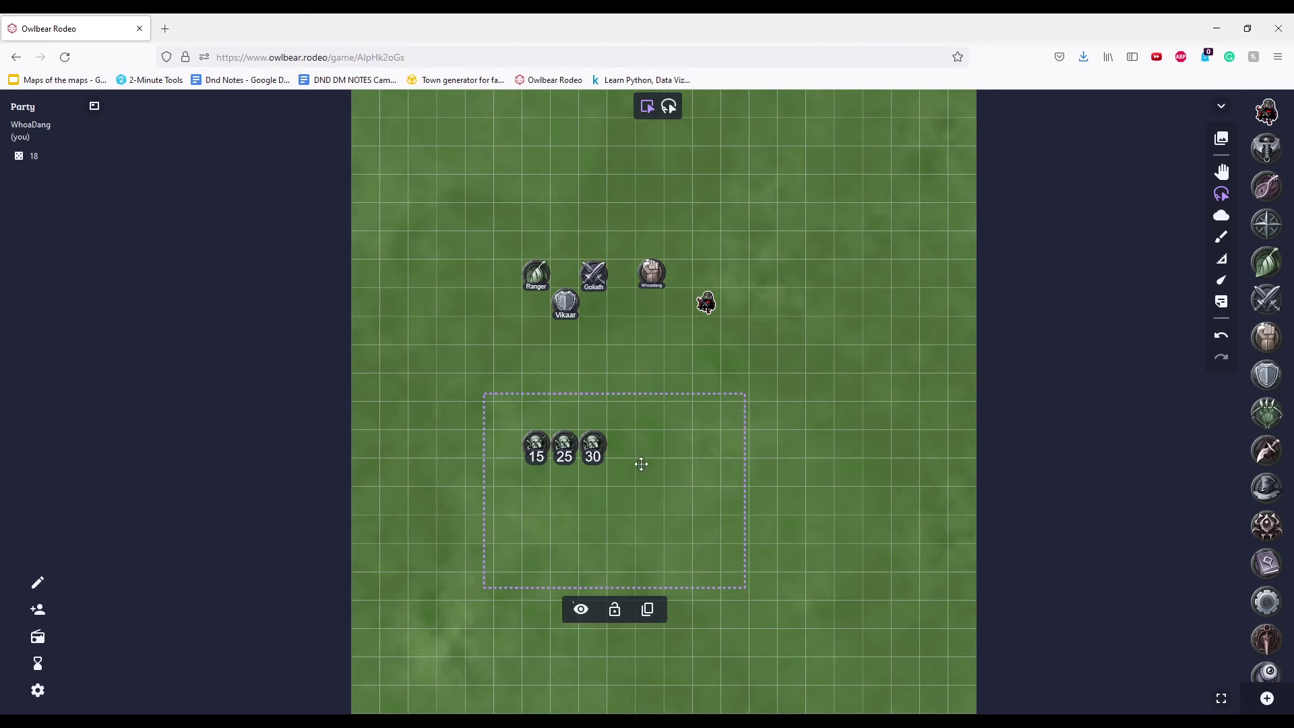
{"action": "left_click_drag", "start_coordinate": [593, 449], "coordinate": [600, 411]}
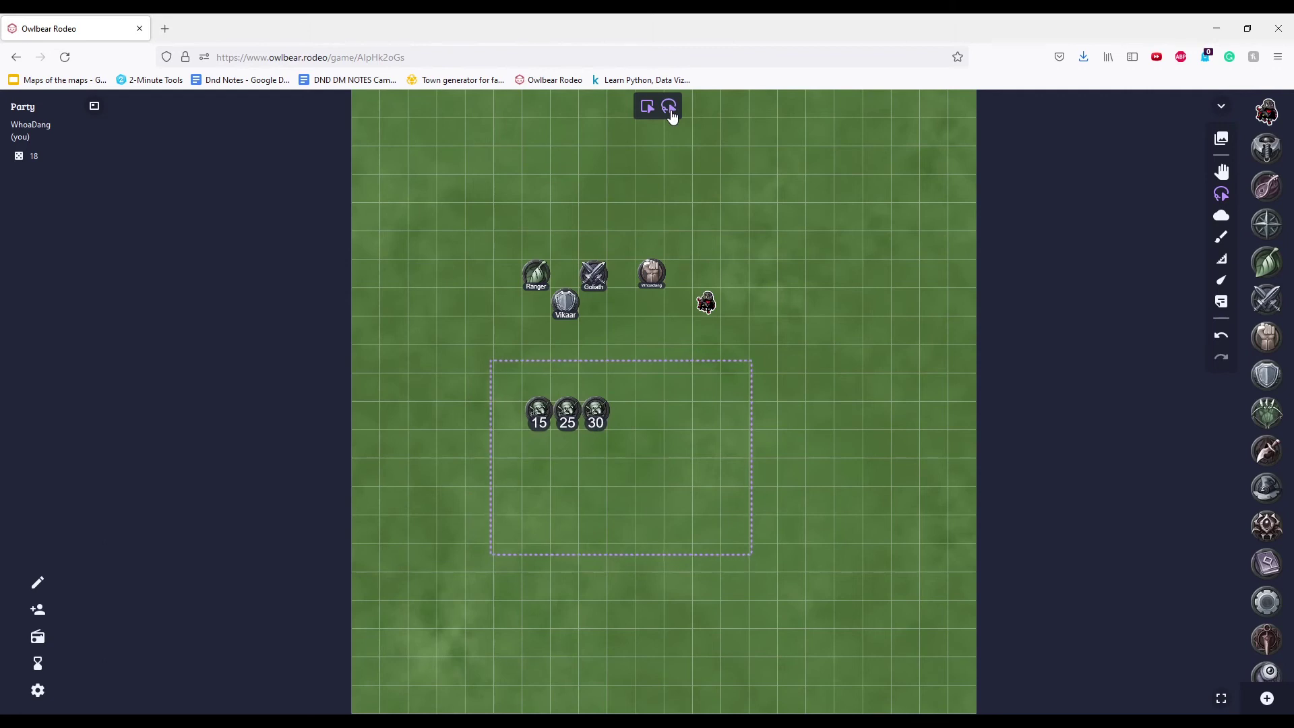
{"action": "left_click_drag", "start_coordinate": [593, 409], "coordinate": [591, 414]}
Lasso the five character tokens together and move the group about two squares up and to the left
{"action": "left_click", "coordinate": [477, 337]}
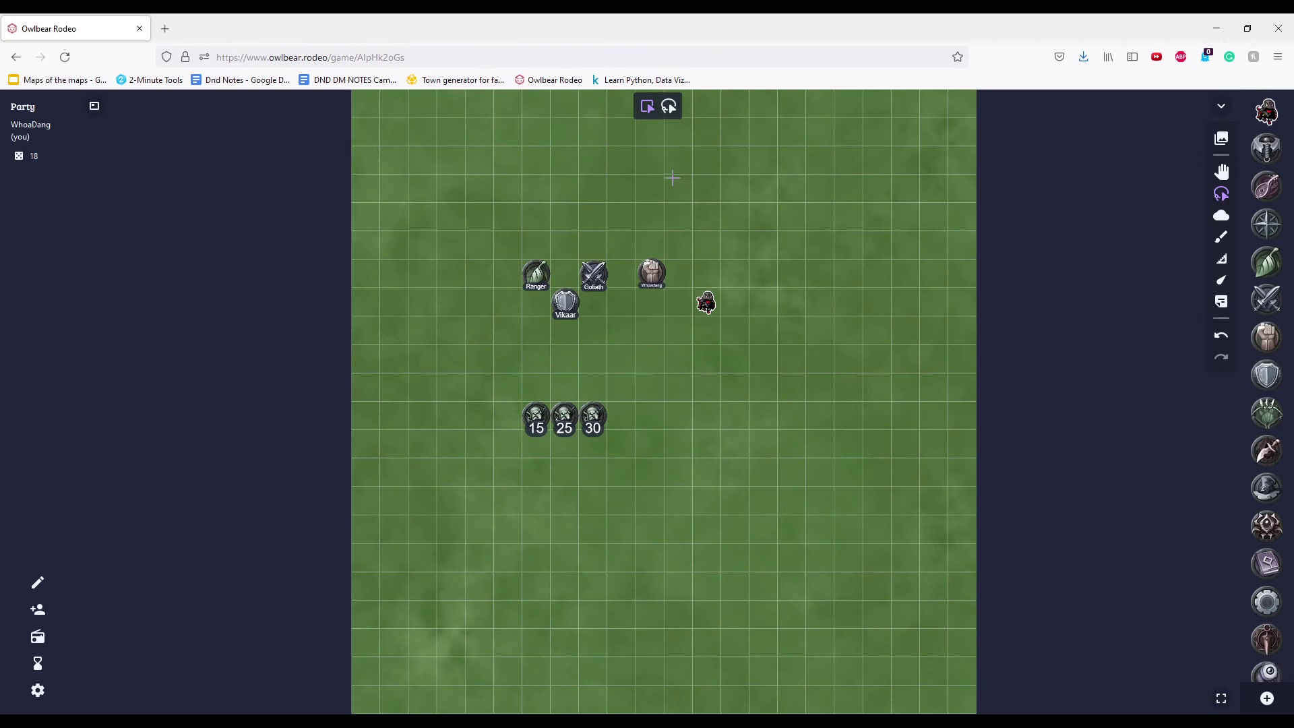
{"action": "mouse_move", "coordinate": [474, 267]}
{"action": "left_mouse_down"}
{"action": "mouse_move", "coordinate": [774, 370]}
{"action": "mouse_move", "coordinate": [621, 191]}
{"action": "mouse_move", "coordinate": [516, 224]}
{"action": "left_mouse_up"}
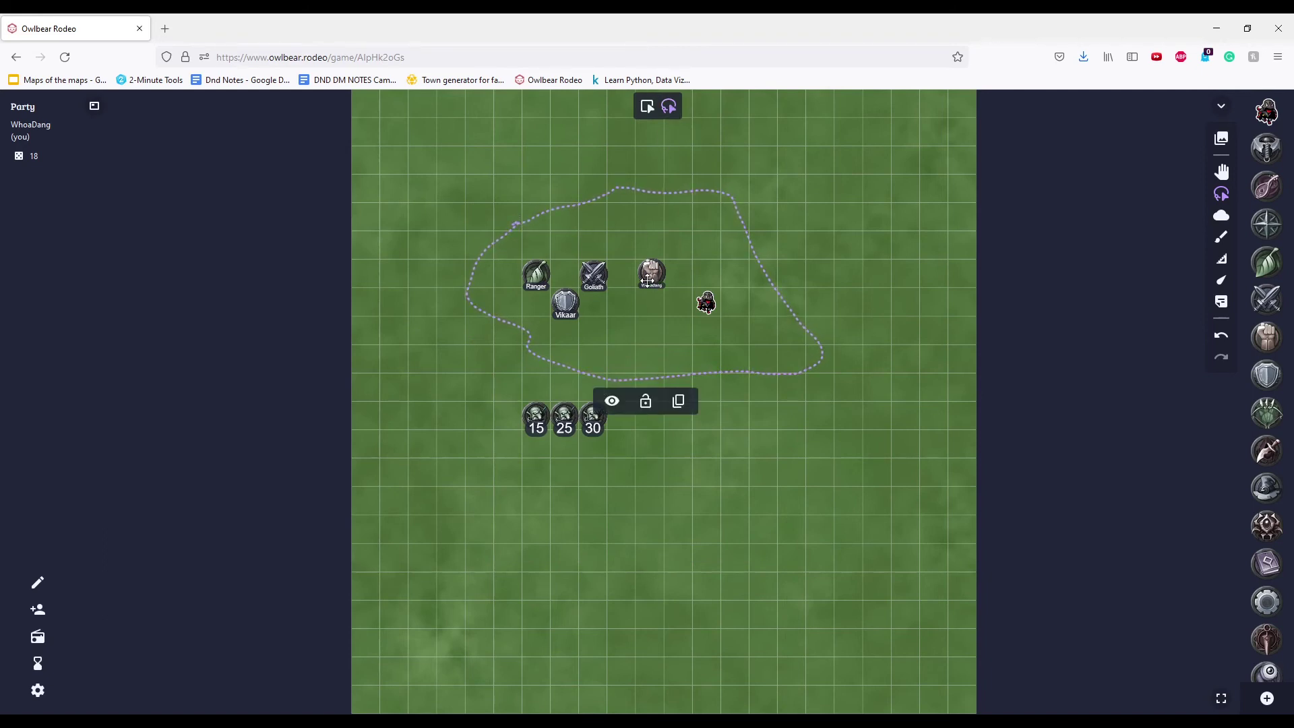
{"action": "left_click_drag", "start_coordinate": [658, 282], "coordinate": [613, 232]}
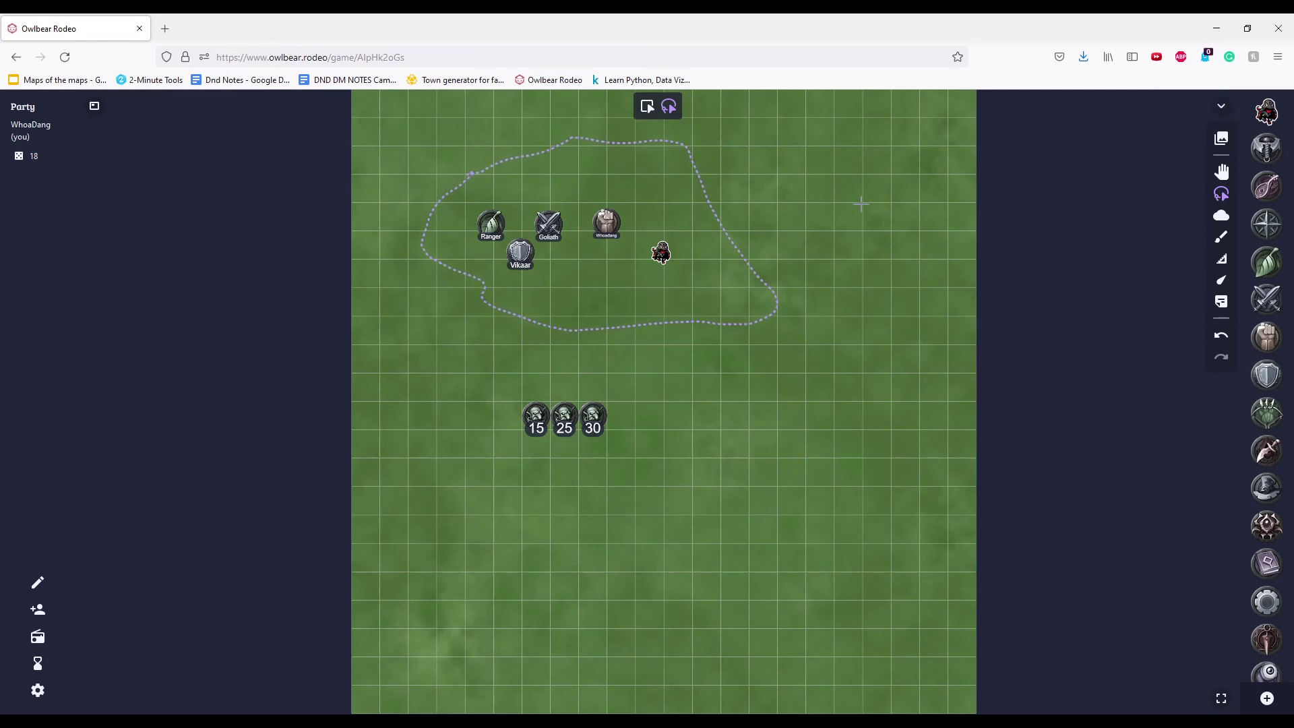
Duplicate the five character tokens, place the copies below and to the right of the originals, and delete the copies
{"action": "key", "text": "ctrl+c"}
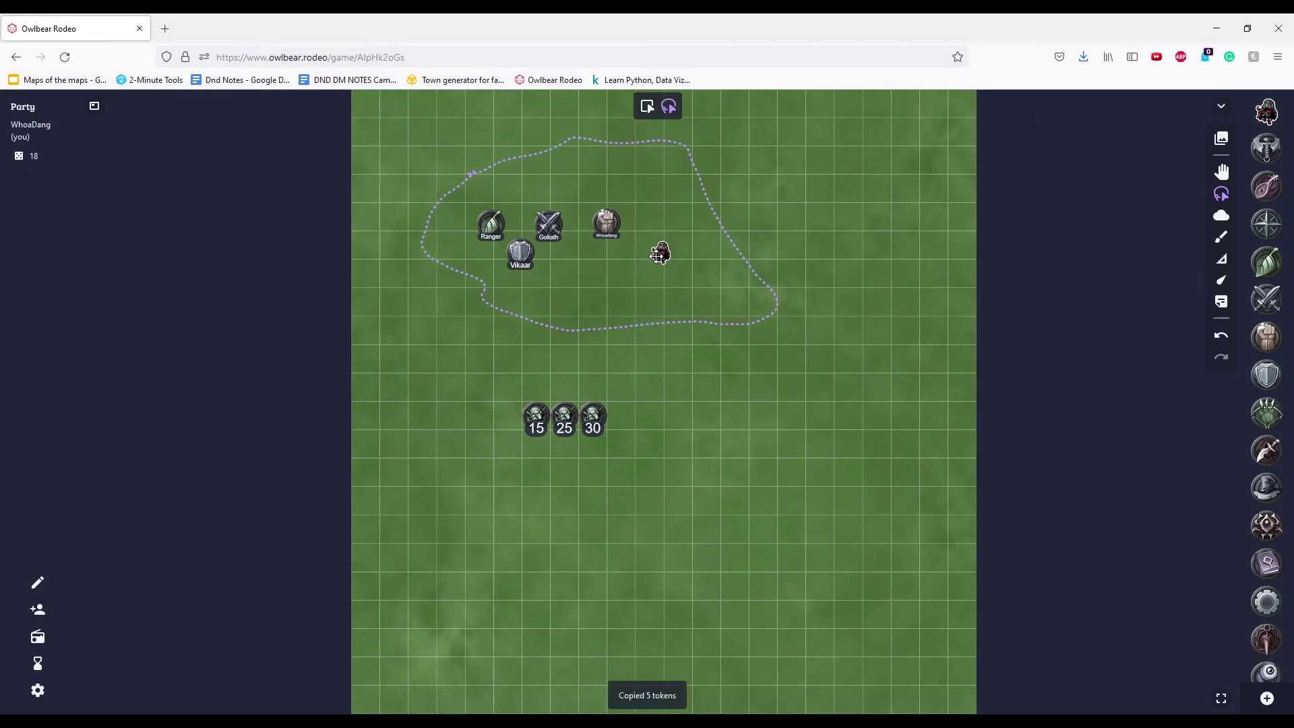
{"action": "key", "text": "ctrl+v"}
{"action": "mouse_move", "coordinate": [662, 196]}
{"action": "left_mouse_down"}
{"action": "mouse_move", "coordinate": [764, 324]}
{"action": "mouse_move", "coordinate": [807, 305]}
{"action": "mouse_move", "coordinate": [793, 304]}
{"action": "left_mouse_up"}
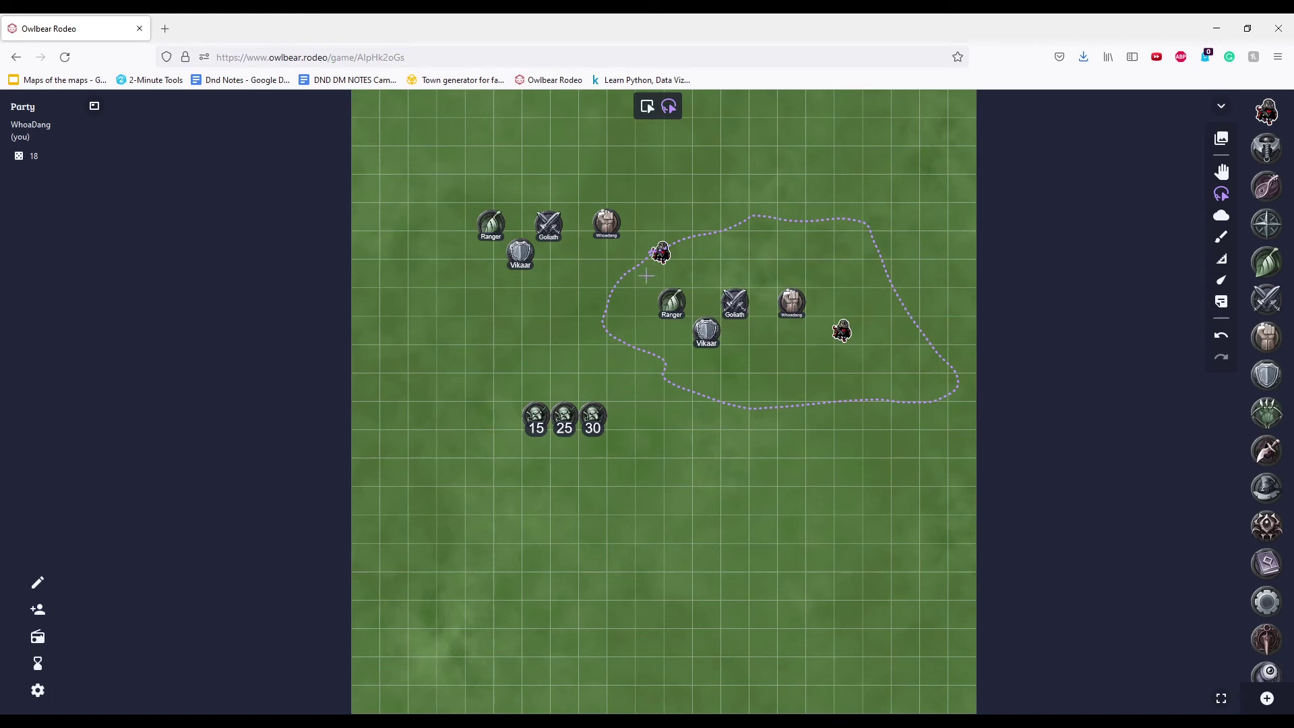
{"action": "key", "text": "Delete"}
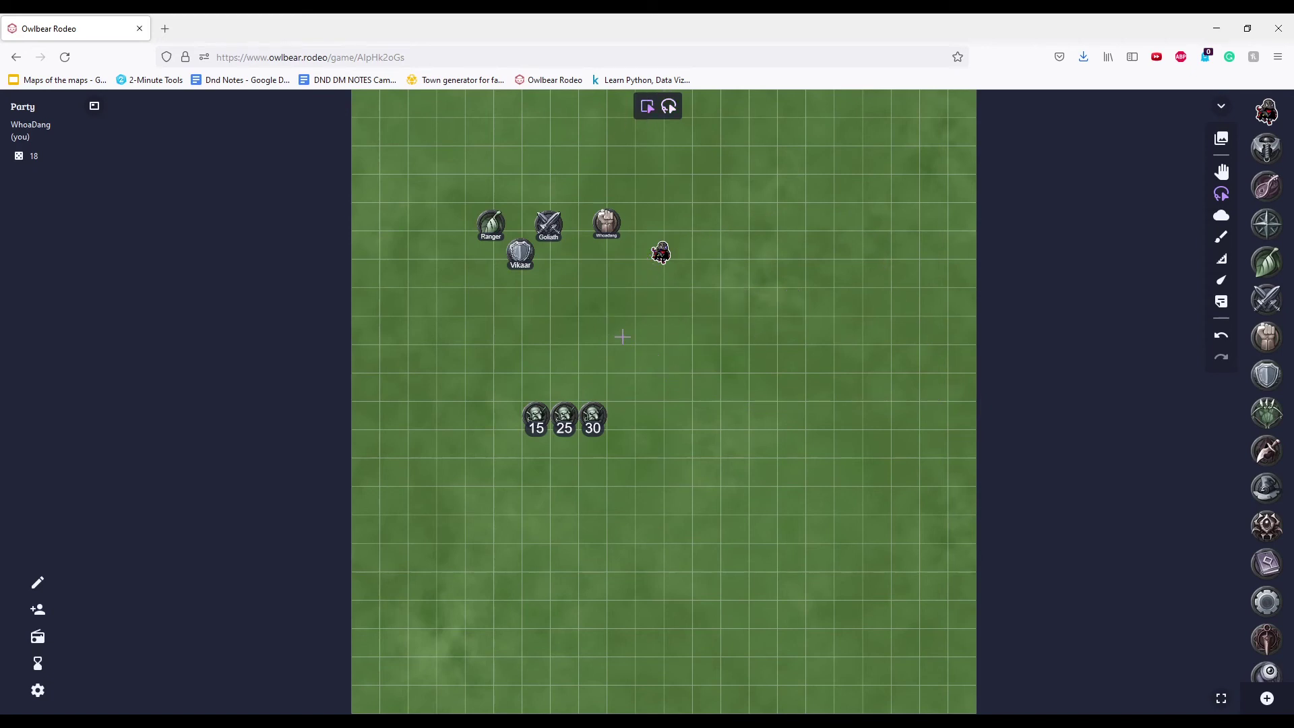
Duplicate the three monster tokens labelled 15, 25 and 30 and place the copies to their right in the same row
{"action": "right_click", "coordinate": [622, 337]}
{"action": "left_click_drag", "start_coordinate": [472, 351], "coordinate": [660, 476]}
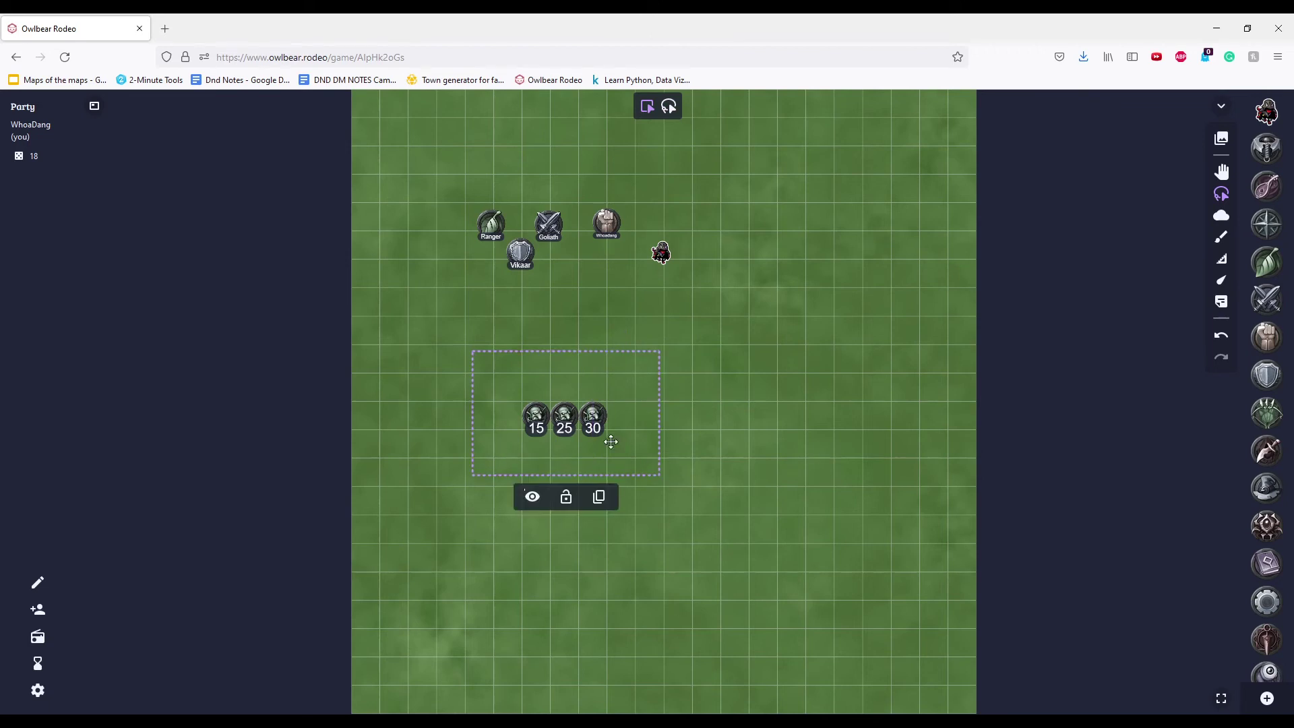
{"action": "key", "text": "ctrl+c"}
{"action": "key", "text": "ctrl+v"}
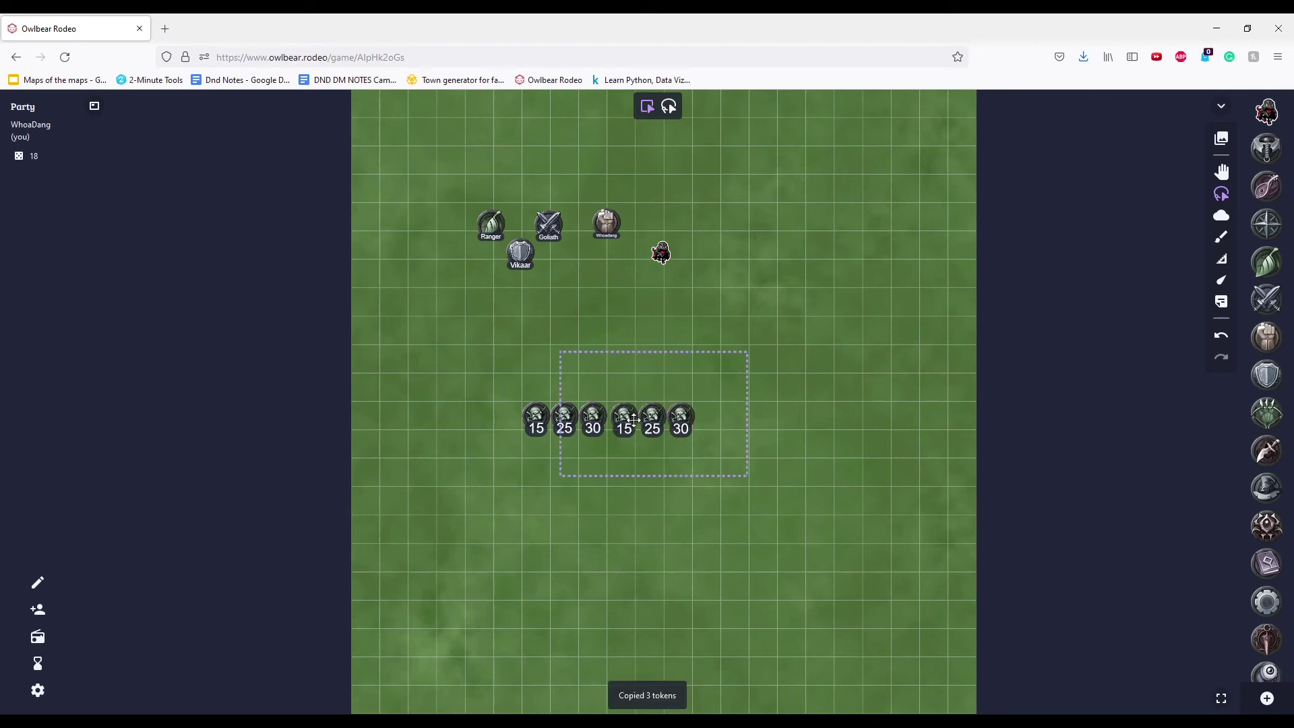
{"action": "left_click_drag", "start_coordinate": [627, 417], "coordinate": [652, 417]}
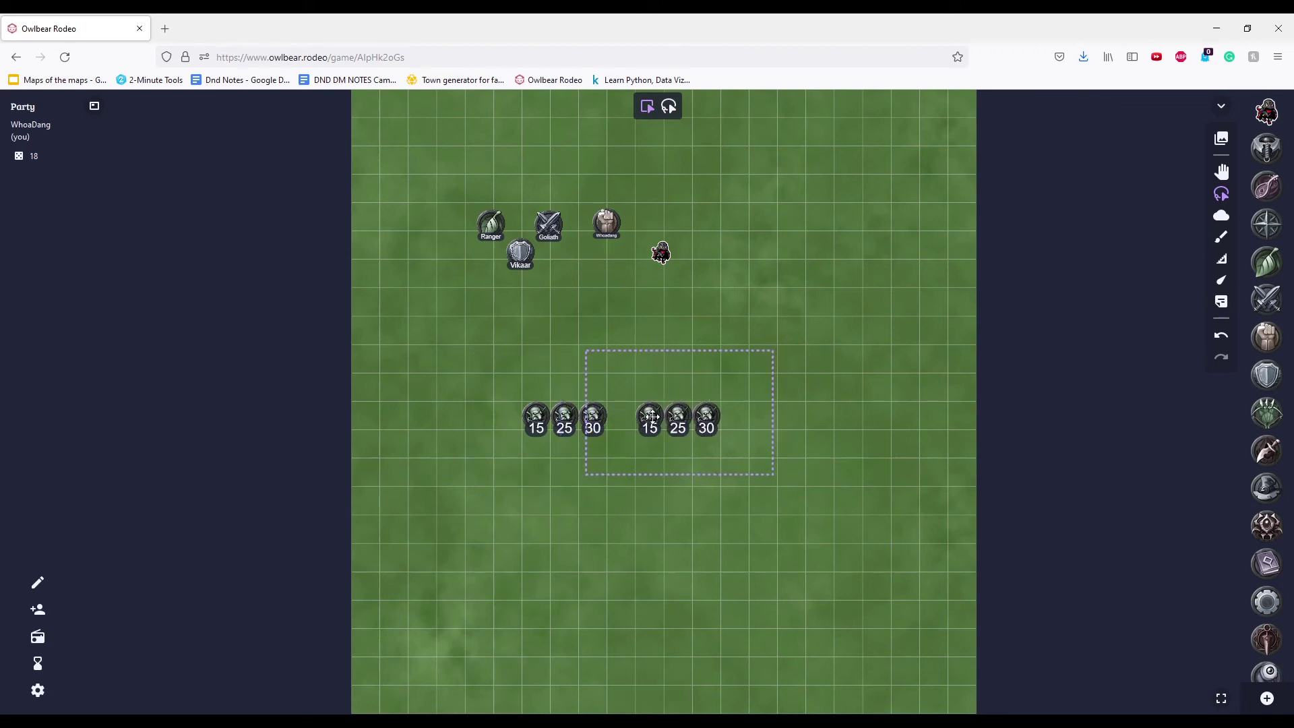
Paste four more copies of the monster trio to form a block of two columns by three rows
{"action": "key", "text": "ctrl+v"}
{"action": "left_click_drag", "start_coordinate": [844, 439], "coordinate": [661, 480]}
{"action": "key", "text": "ctrl+v"}
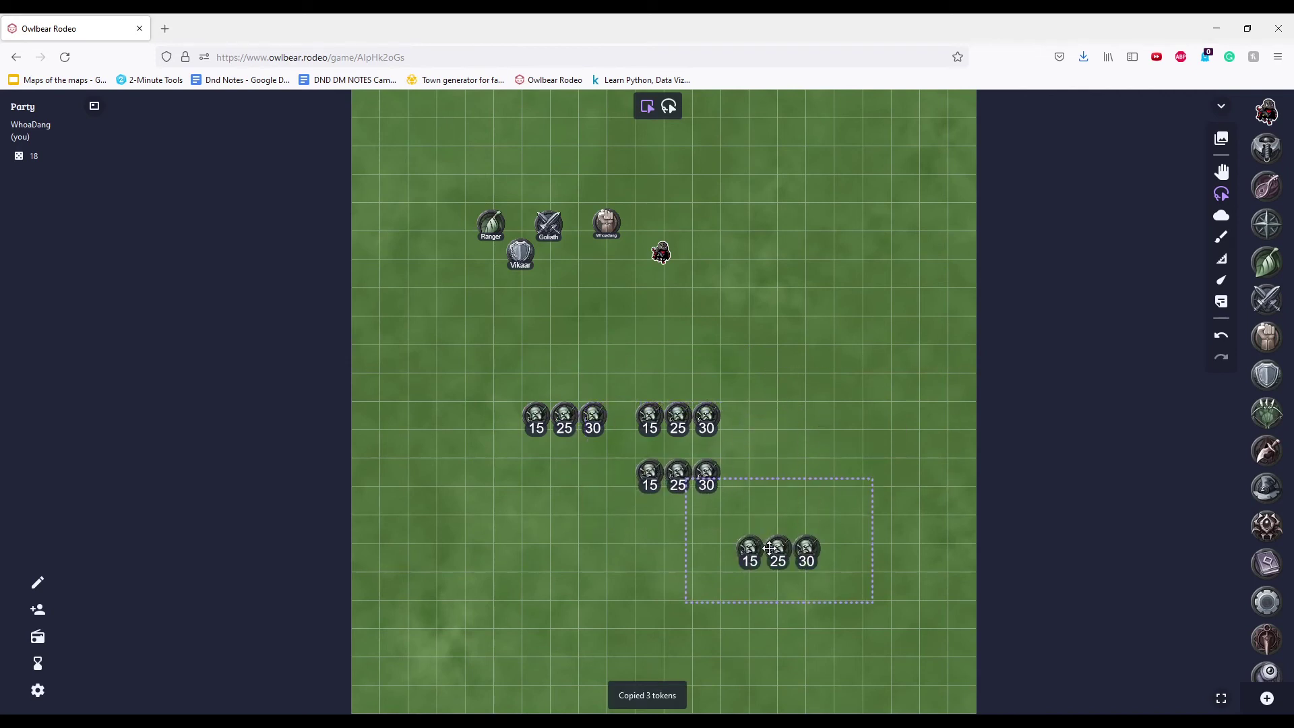
{"action": "left_click_drag", "start_coordinate": [765, 551], "coordinate": [646, 563]}
{"action": "left_click_drag", "start_coordinate": [592, 544], "coordinate": [570, 516]}
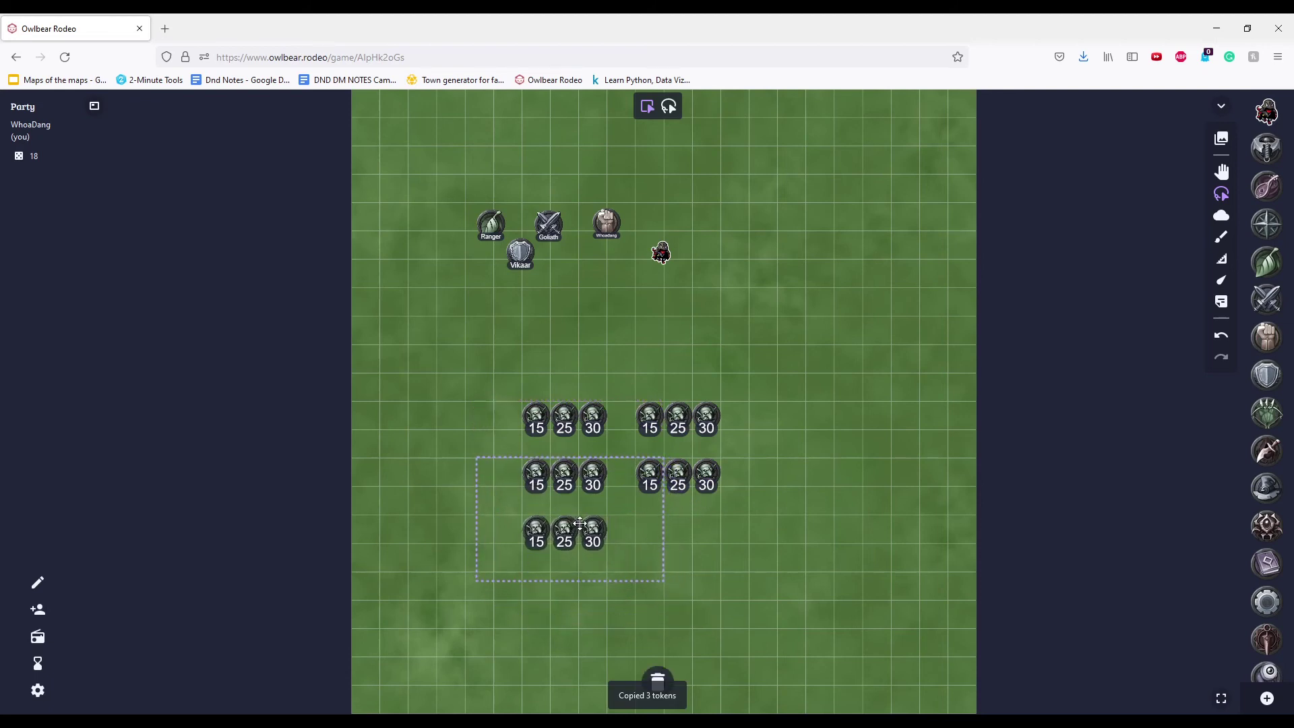
{"action": "key", "text": "ctrl+v"}
{"action": "left_click_drag", "start_coordinate": [666, 663], "coordinate": [691, 532]}
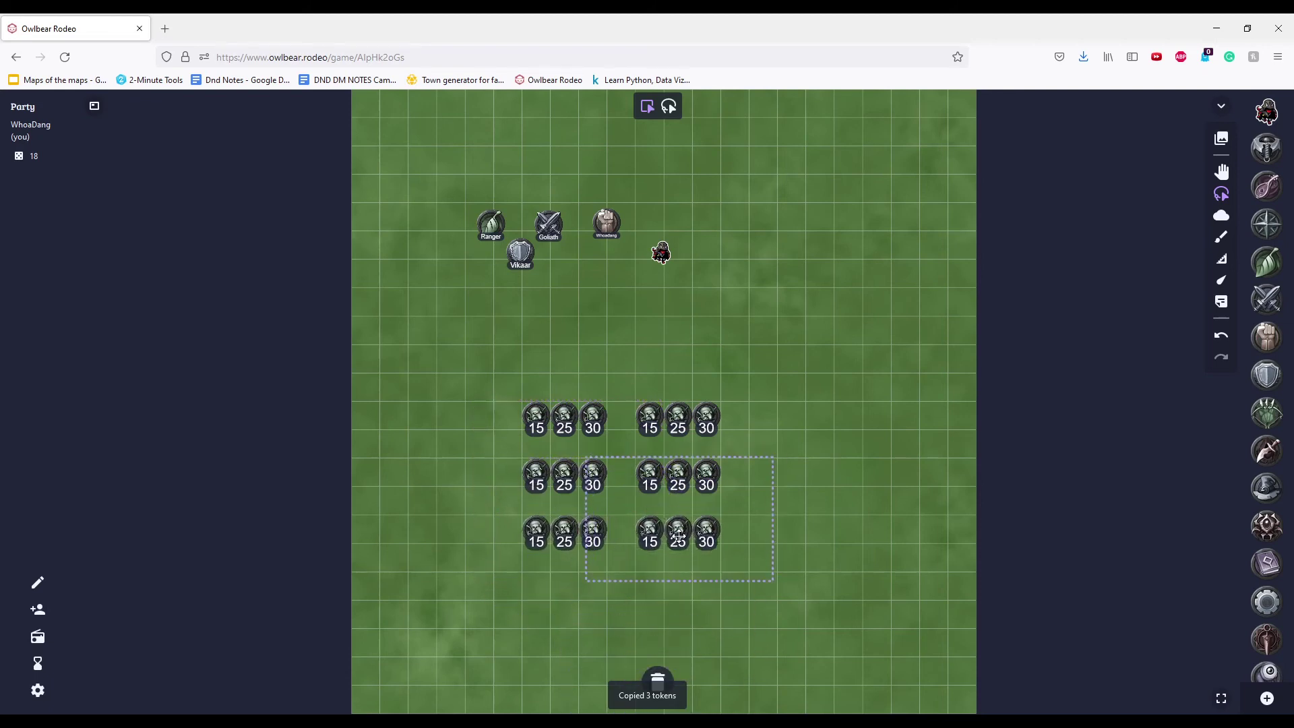
{"action": "left_click", "coordinate": [865, 402]}
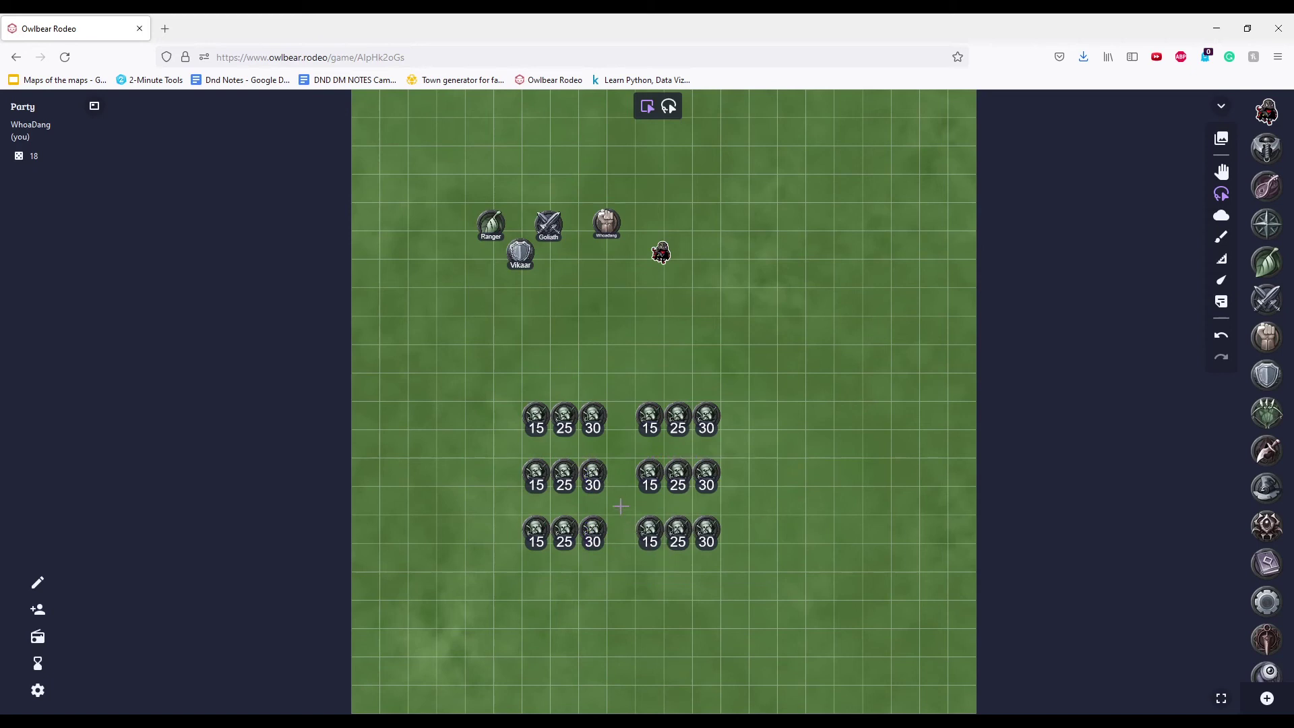
Delete the lower two monster trios in the right-hand column of the block
{"action": "left_click_drag", "start_coordinate": [621, 505], "coordinate": [735, 573]}
{"action": "left_click_drag", "start_coordinate": [704, 517], "coordinate": [659, 682]}
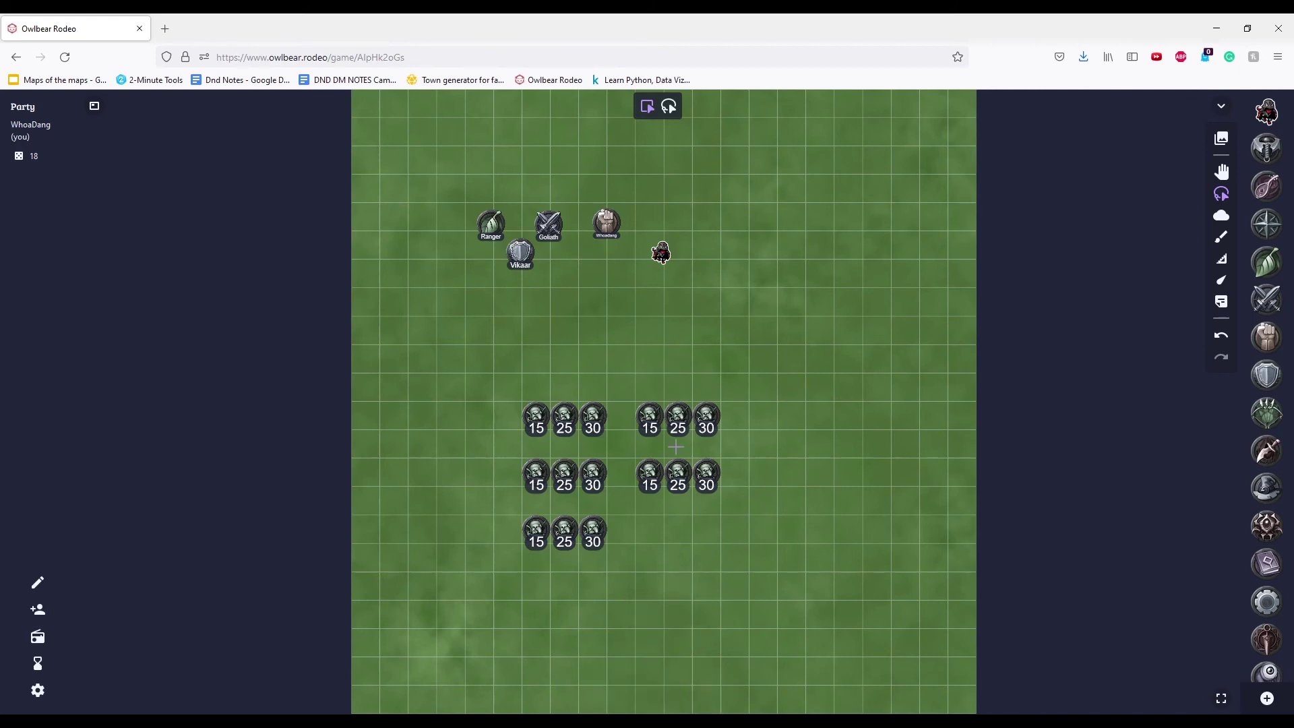
{"action": "left_click_drag", "start_coordinate": [623, 440], "coordinate": [748, 523]}
{"action": "left_click_drag", "start_coordinate": [708, 480], "coordinate": [657, 678]}
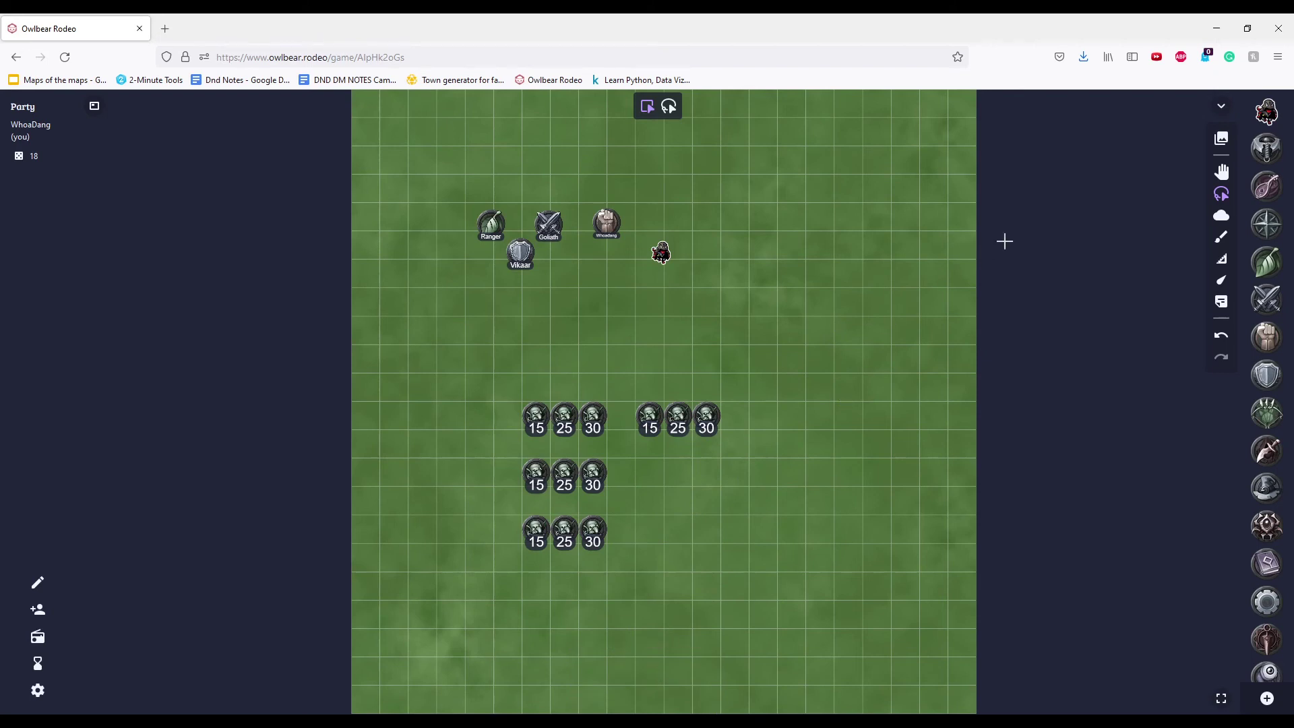
Draw a tall four-sided fog polygon on the empty ground to the right of the tokens
{"action": "left_click", "coordinate": [1222, 217]}
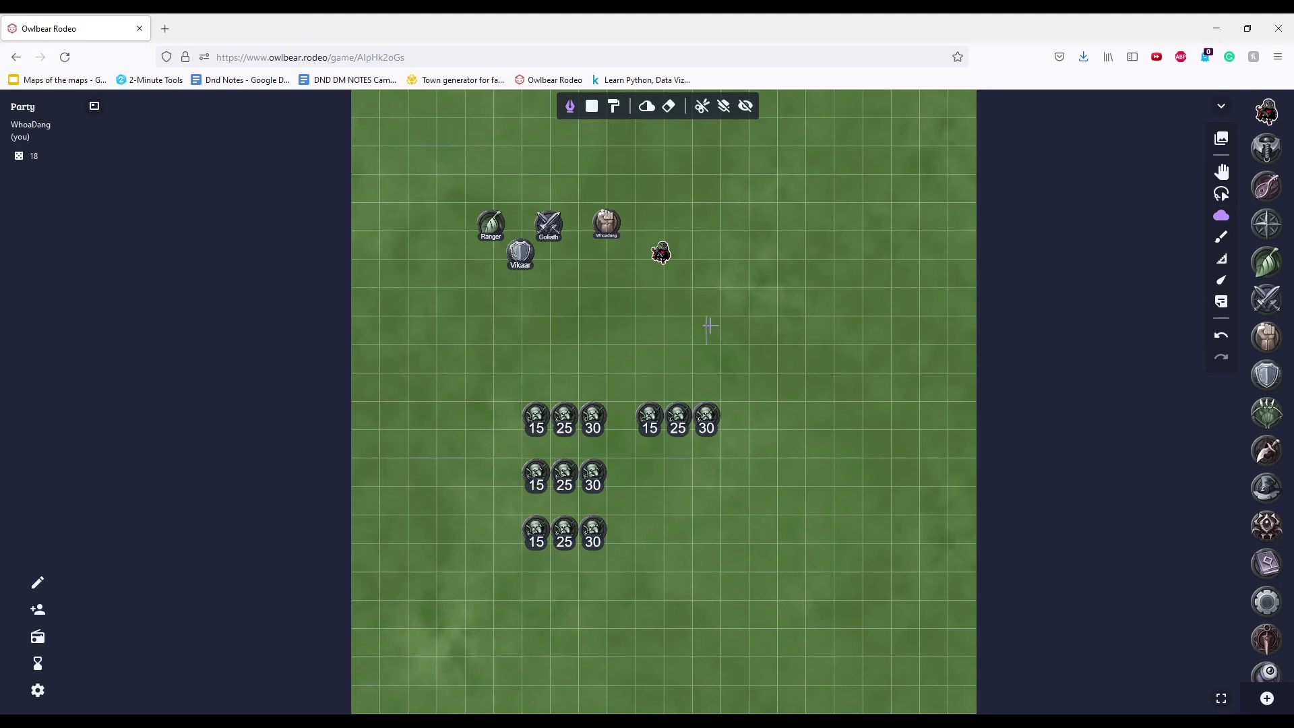
{"action": "left_click", "coordinate": [890, 330]}
{"action": "left_click", "coordinate": [890, 450]}
{"action": "left_click", "coordinate": [763, 451]}
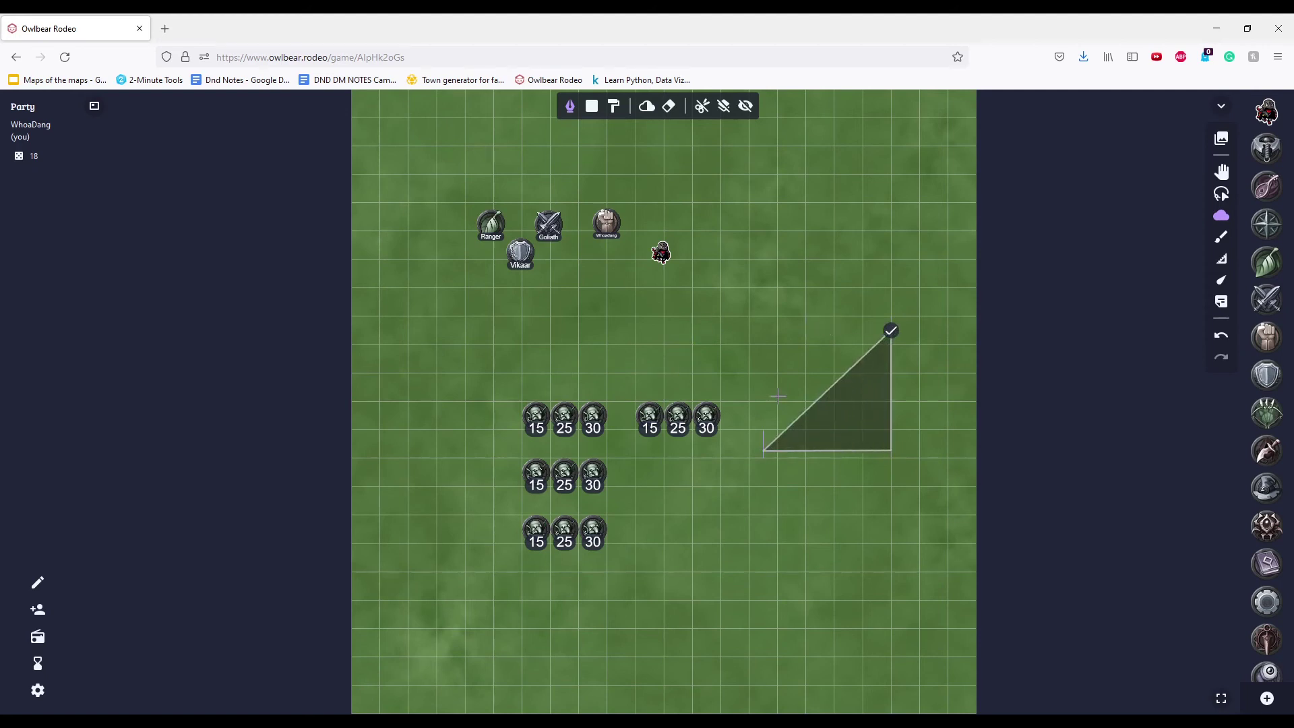
{"action": "left_click", "coordinate": [779, 231]}
{"action": "left_click", "coordinate": [891, 229]}
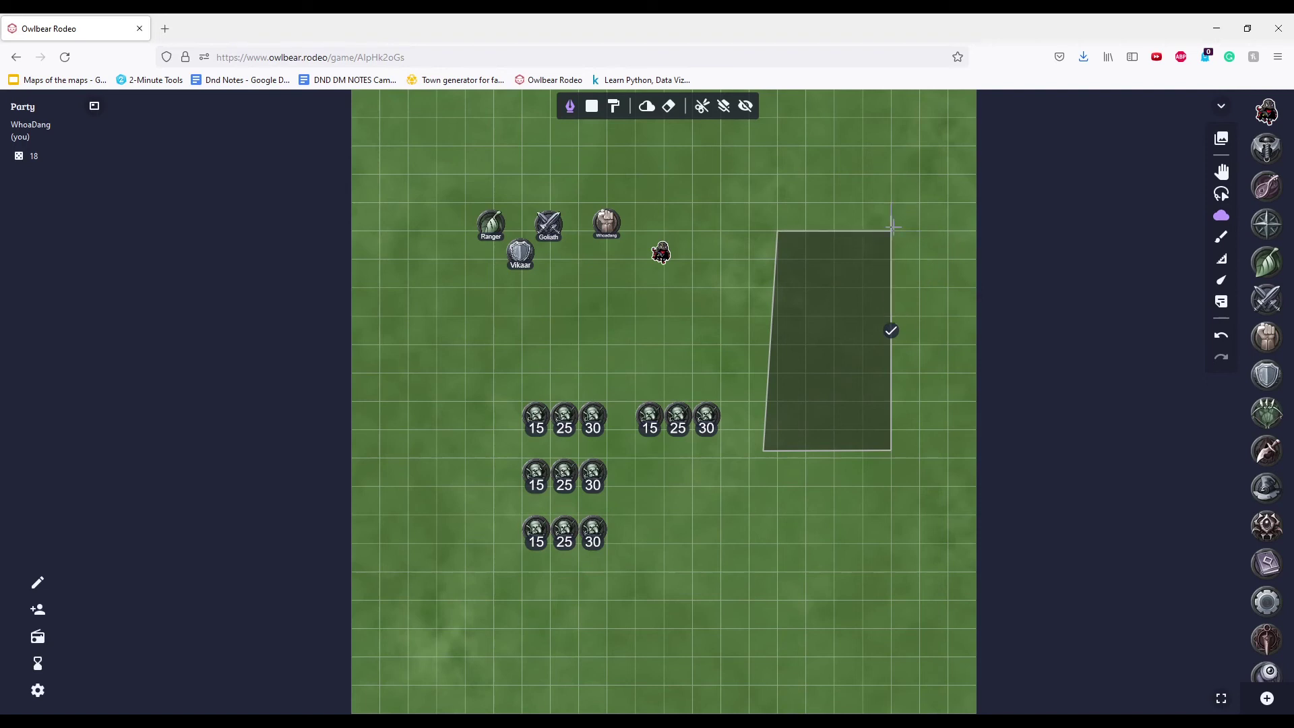
{"action": "left_click", "coordinate": [891, 331]}
Cover the right-hand monster trio with a fog rectangle and brush freehand fog over the nine monsters to its left
{"action": "left_click", "coordinate": [592, 106]}
{"action": "left_click_drag", "start_coordinate": [621, 372], "coordinate": [751, 473]}
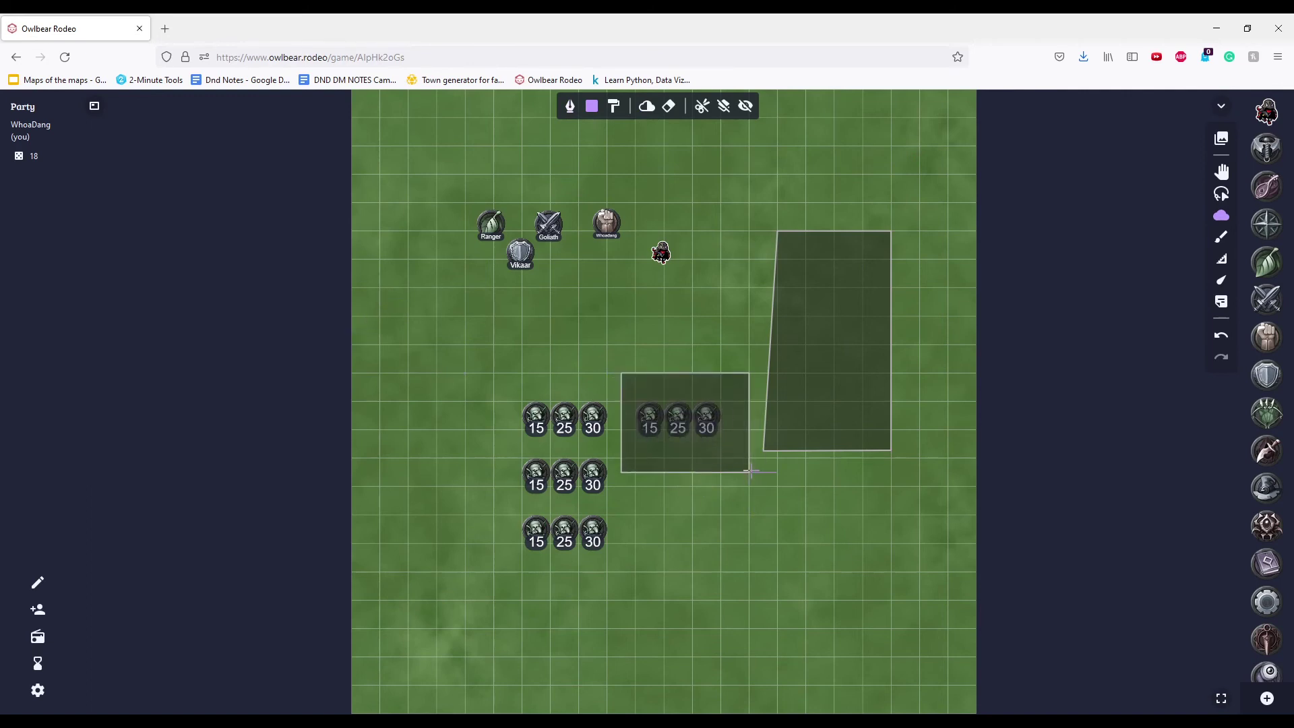
{"action": "left_click", "coordinate": [615, 108]}
{"action": "mouse_move", "coordinate": [540, 375]}
{"action": "left_mouse_down"}
{"action": "mouse_move", "coordinate": [502, 394]}
{"action": "mouse_move", "coordinate": [519, 462]}
{"action": "mouse_move", "coordinate": [519, 587]}
{"action": "mouse_move", "coordinate": [631, 513]}
{"action": "mouse_move", "coordinate": [606, 347]}
{"action": "mouse_move", "coordinate": [435, 310]}
{"action": "mouse_move", "coordinate": [381, 450]}
{"action": "mouse_move", "coordinate": [452, 554]}
{"action": "left_mouse_up"}
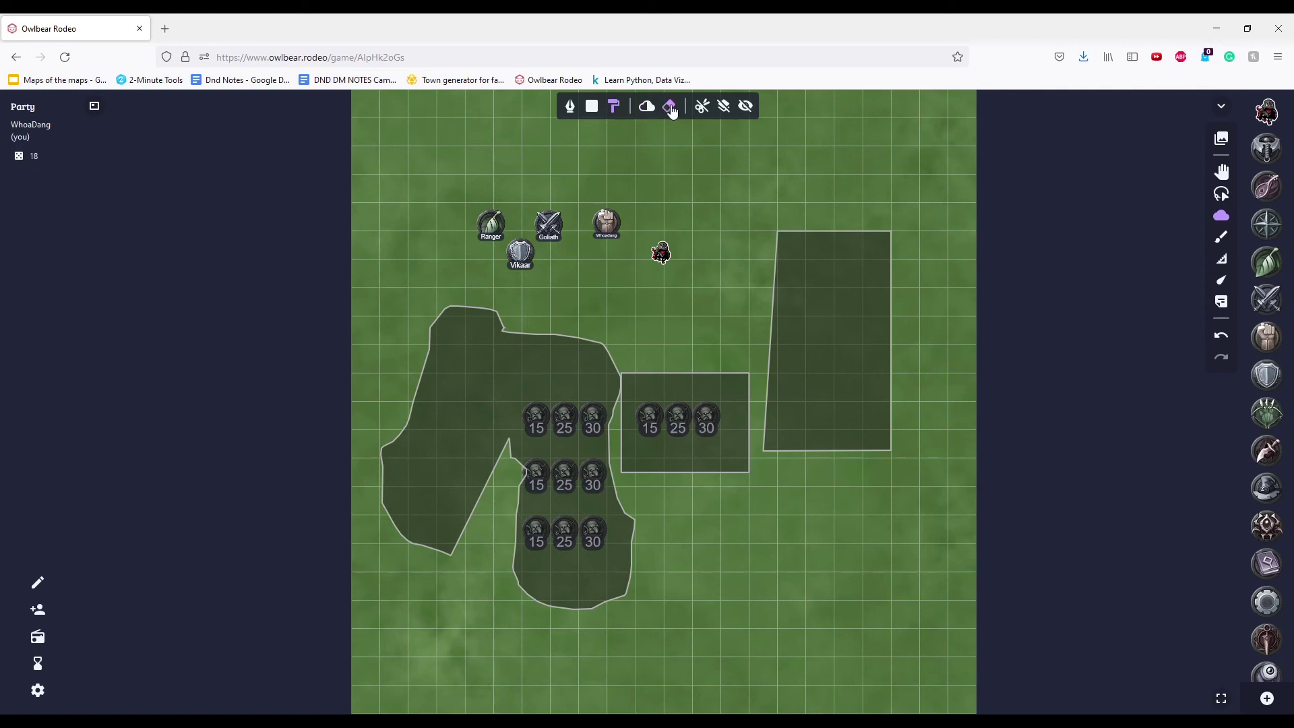
Erase the tall fog polygon, and preview the remaining fog as players see it before returning to editing
{"action": "left_click", "coordinate": [671, 108]}
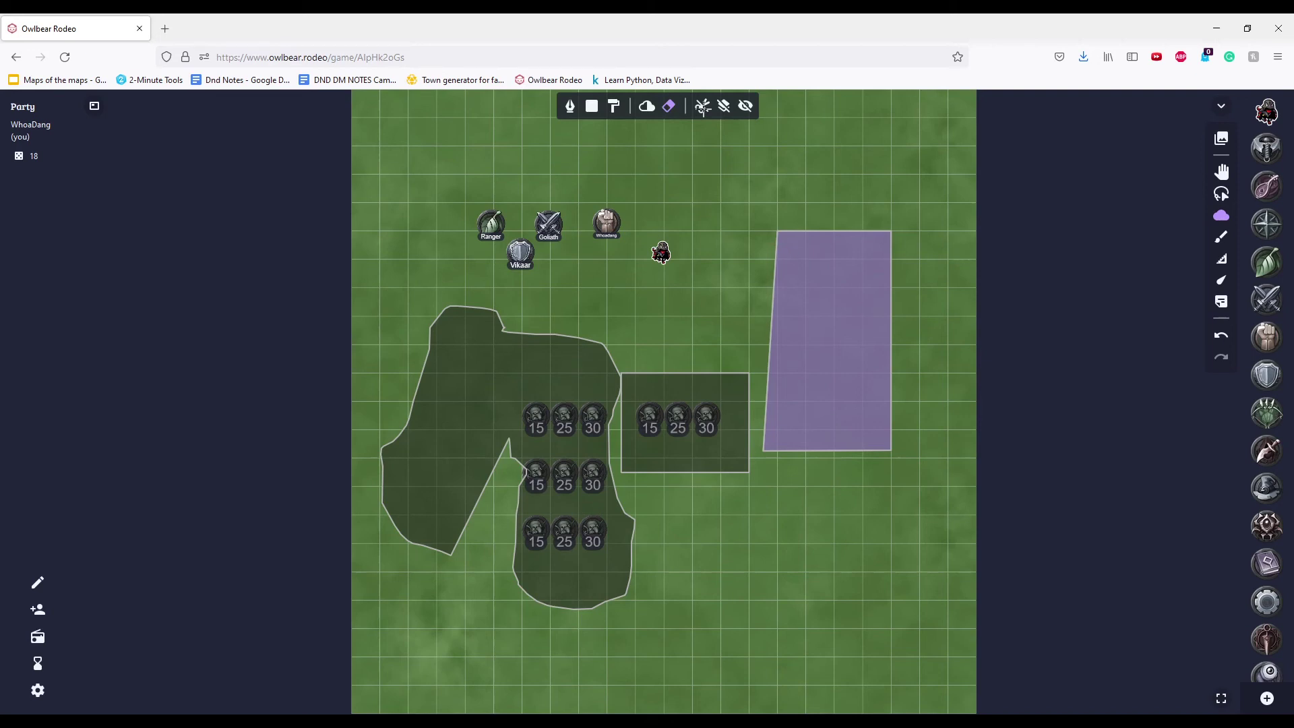
{"action": "left_click", "coordinate": [703, 108]}
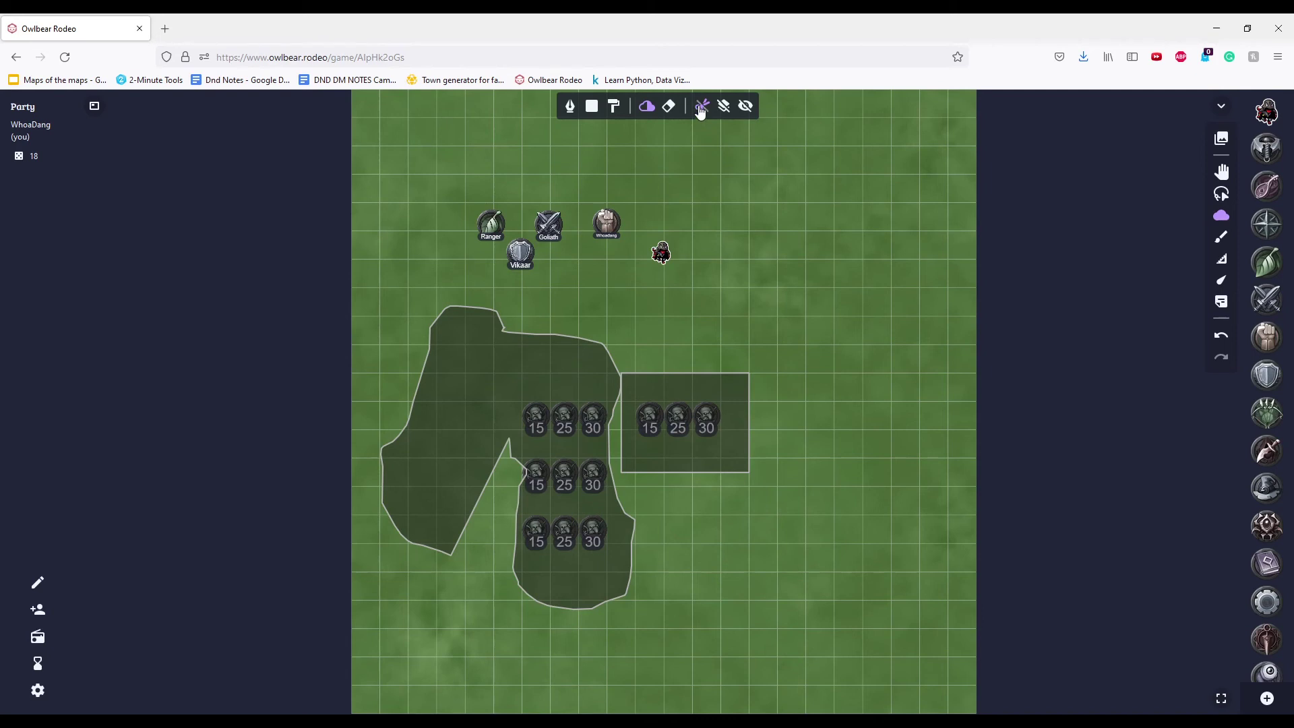
{"action": "left_click", "coordinate": [747, 107]}
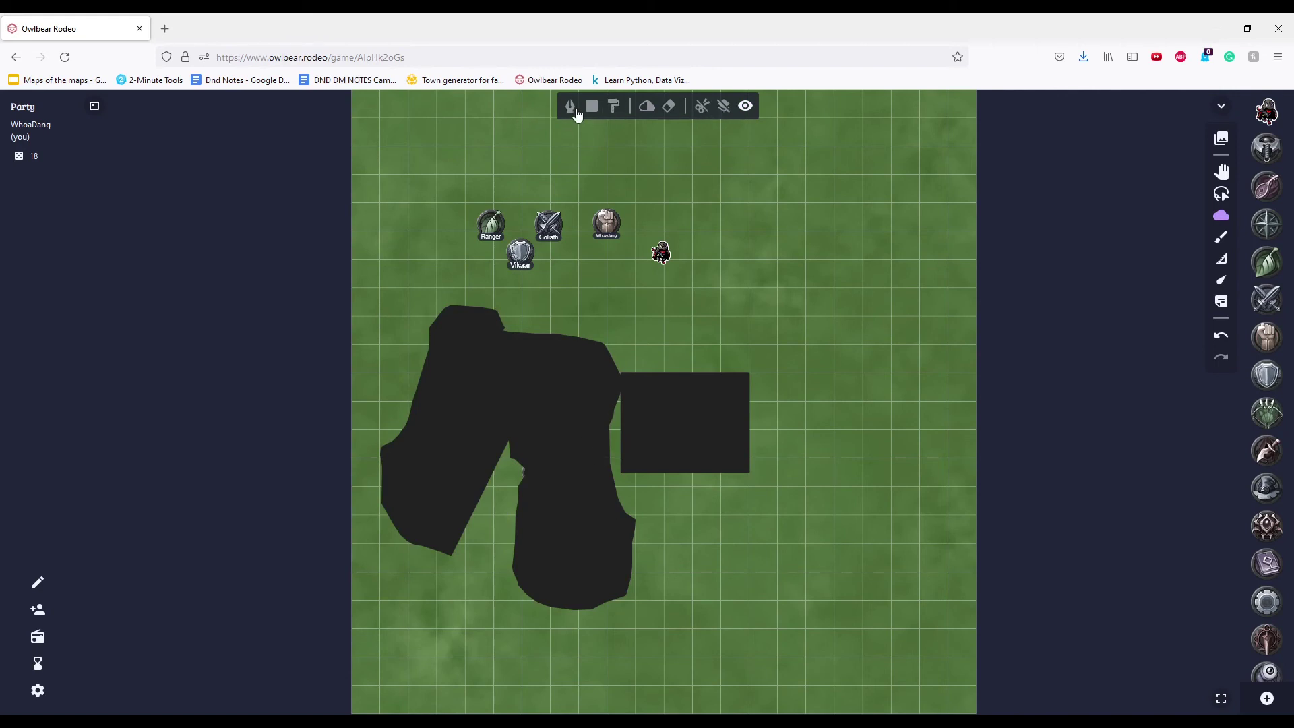
{"action": "left_click", "coordinate": [746, 106]}
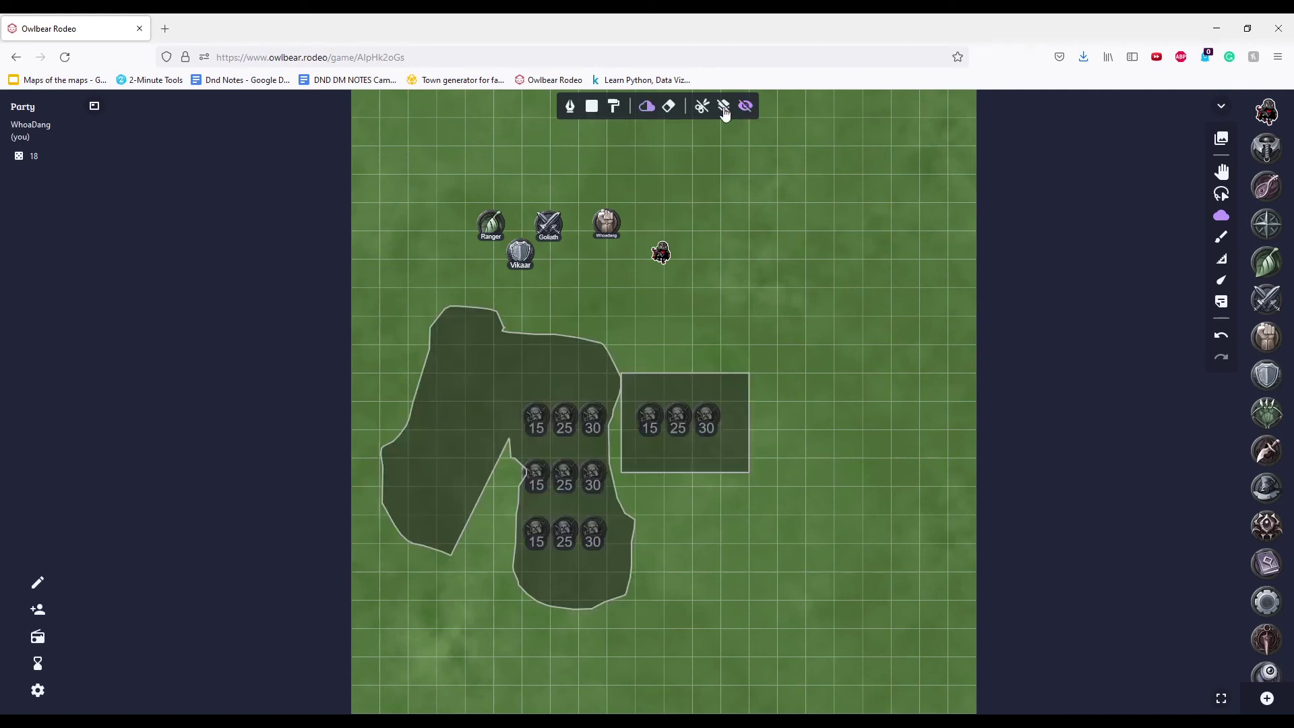
Toggle the freehand and rectangular fog areas so both reveal the monster tokens beneath
{"action": "left_click", "coordinate": [601, 110]}
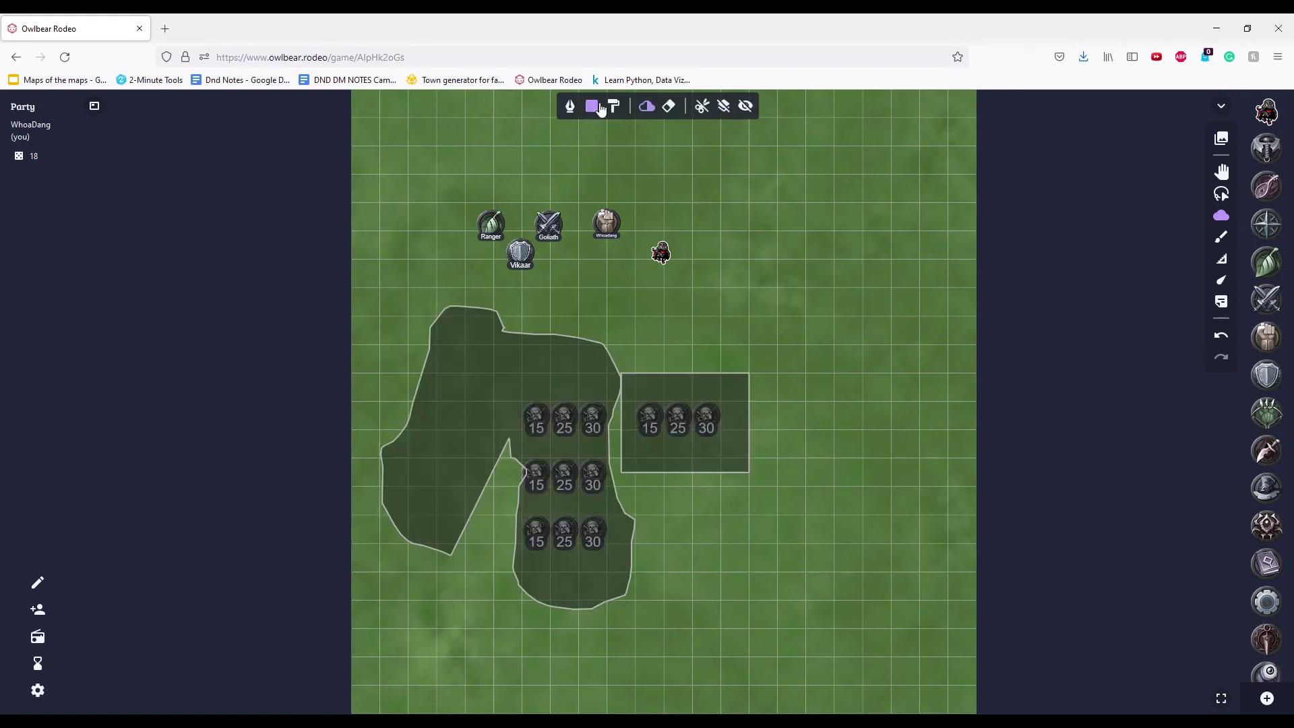
{"action": "left_click", "coordinate": [702, 106]}
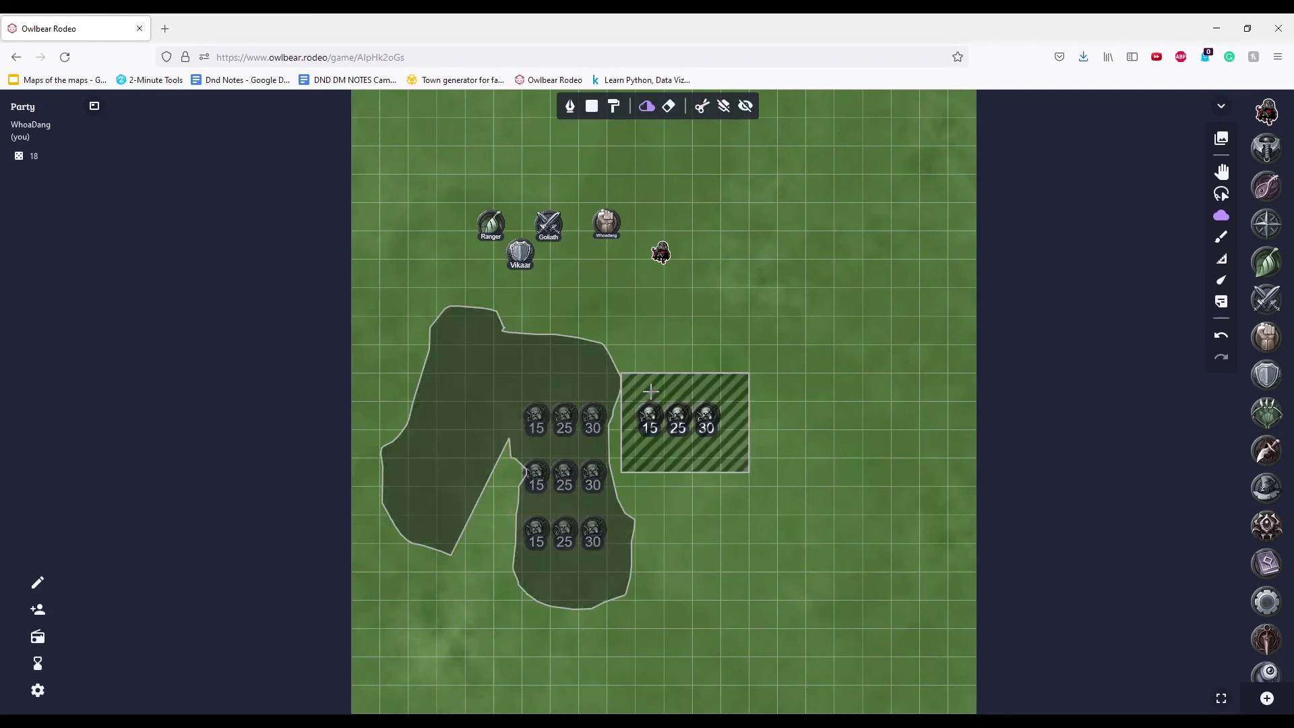
{"action": "left_click", "coordinate": [535, 385]}
{"action": "left_click", "coordinate": [679, 390]}
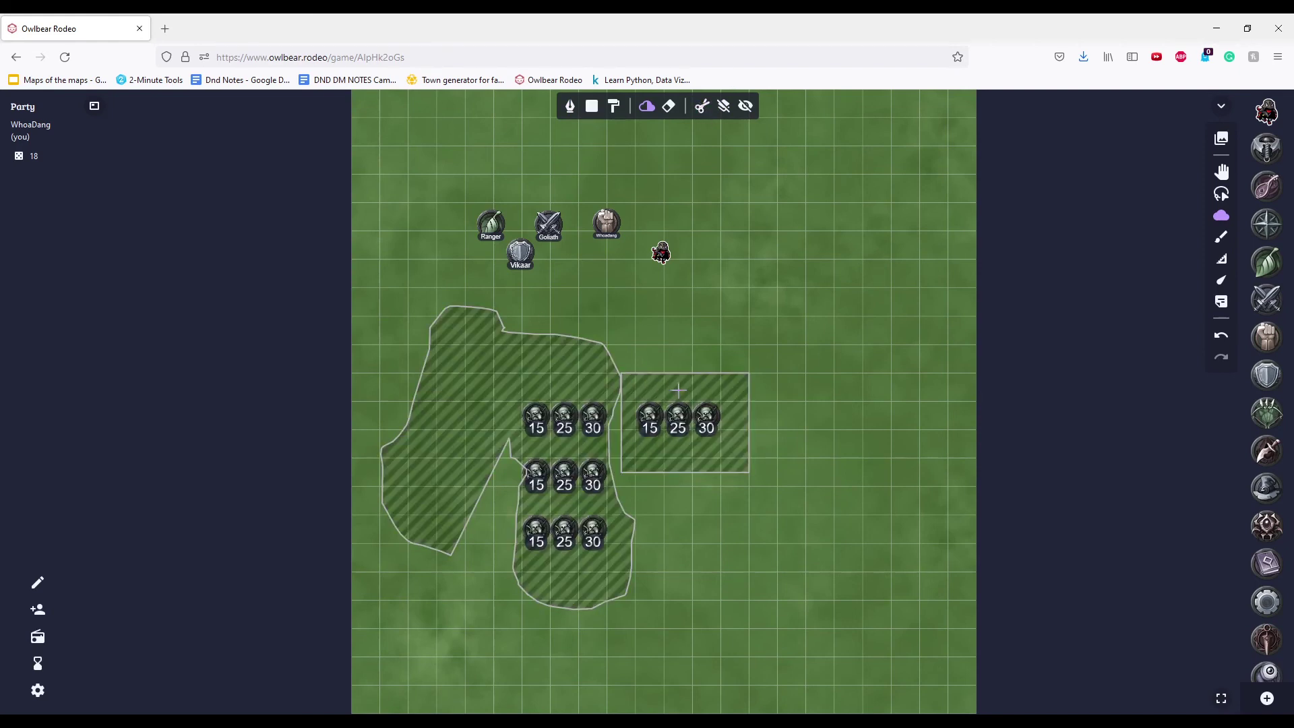
Try to cut the fog with a brush stroke starting near the map's left edge, and turn fog cutting off
{"action": "left_click", "coordinate": [617, 108]}
{"action": "mouse_move", "coordinate": [359, 277]}
{"action": "left_mouse_down"}
{"action": "mouse_move", "coordinate": [761, 324]}
{"action": "mouse_move", "coordinate": [944, 298]}
{"action": "mouse_move", "coordinate": [931, 698]}
{"action": "mouse_move", "coordinate": [620, 684]}
{"action": "mouse_move", "coordinate": [320, 578]}
{"action": "mouse_move", "coordinate": [347, 607]}
{"action": "left_mouse_up"}
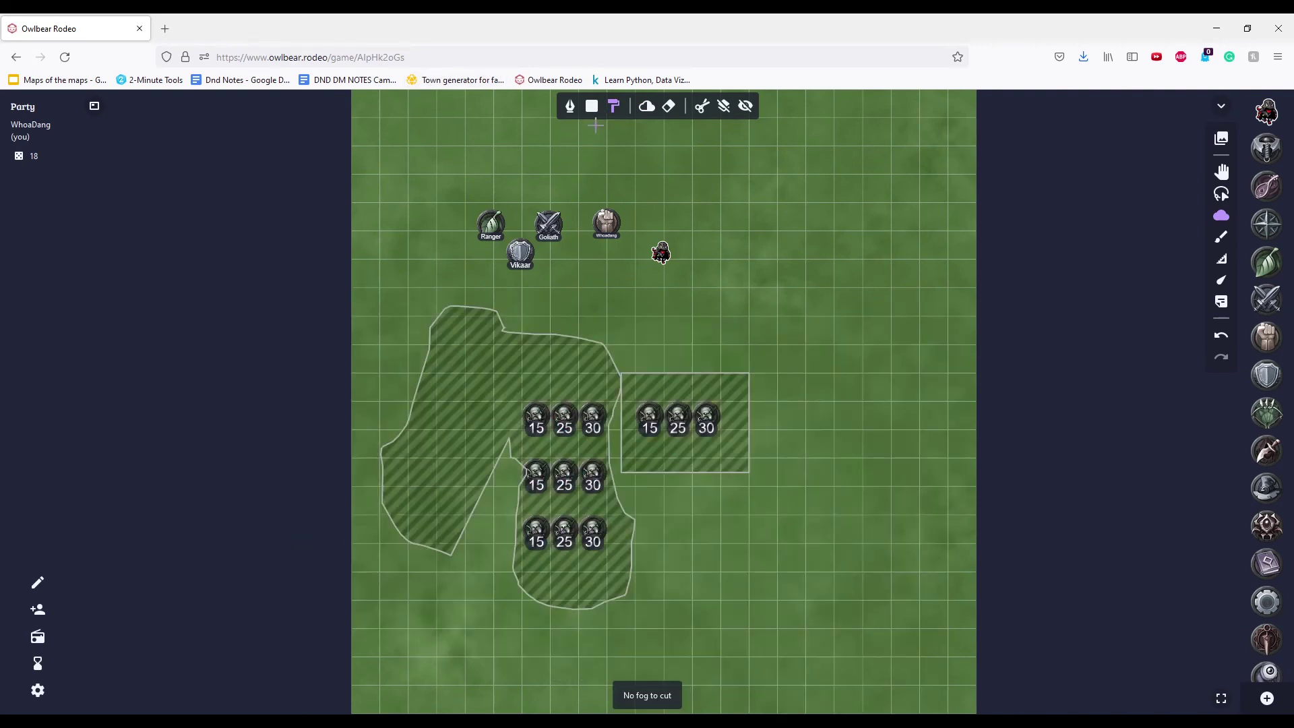
{"action": "left_click", "coordinate": [701, 109]}
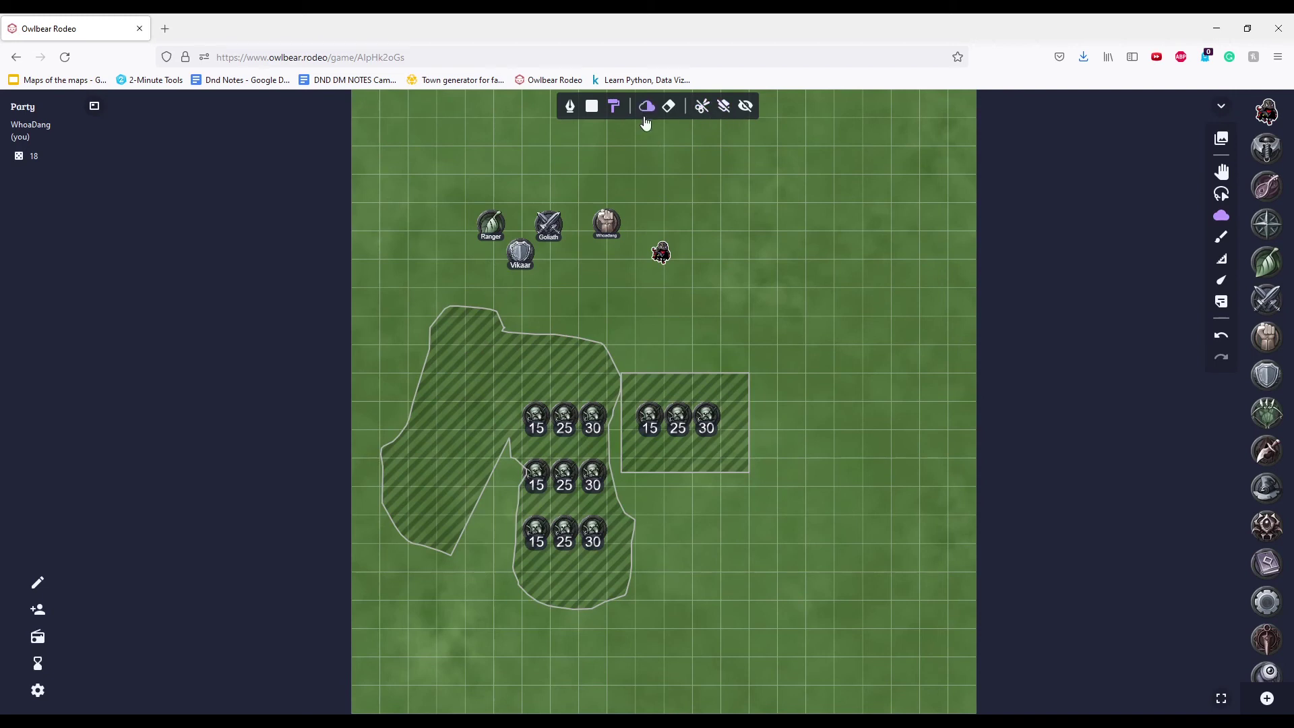
Erase the freehand and rectangular fog areas around the monster tokens
{"action": "left_click", "coordinate": [668, 106]}
{"action": "left_click", "coordinate": [502, 352]}
{"action": "left_click", "coordinate": [681, 382]}
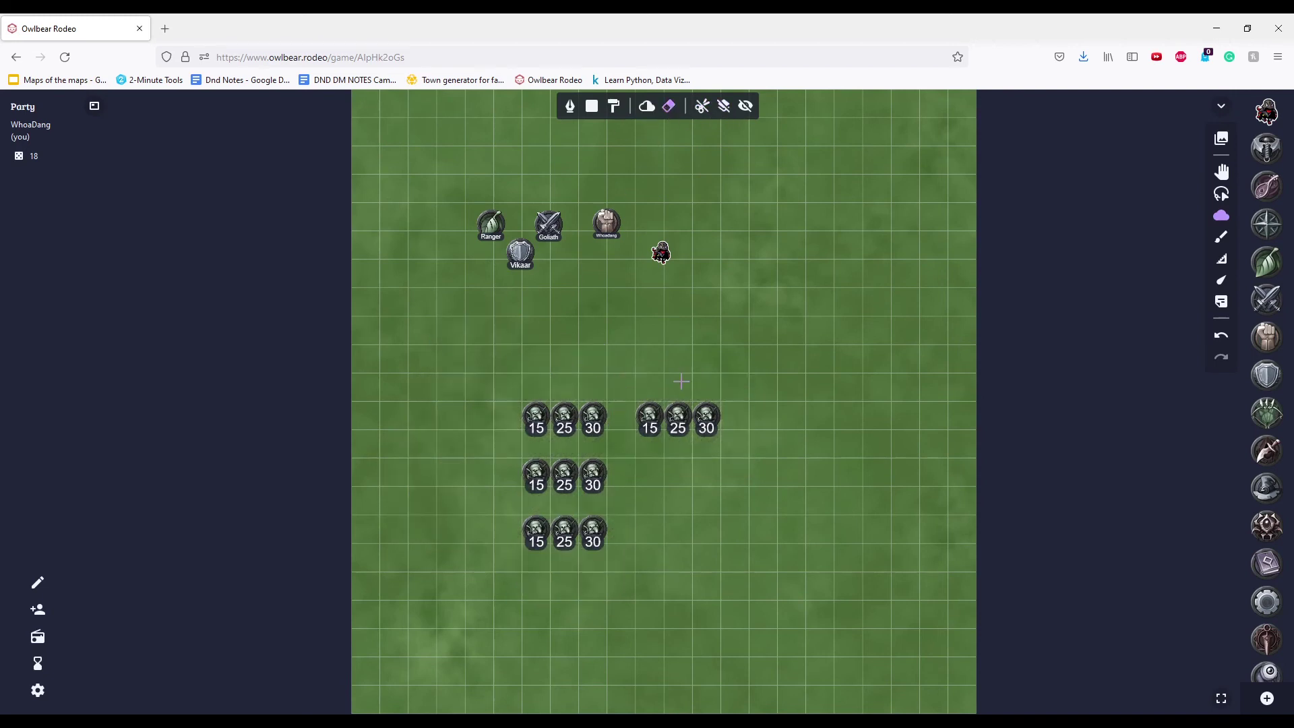
Brush freehand fog over the lower two-thirds of the map, covering all twelve monsters, and preview it as players see it
{"action": "left_click", "coordinate": [613, 108]}
{"action": "mouse_move", "coordinate": [348, 316]}
{"action": "left_mouse_down"}
{"action": "mouse_move", "coordinate": [931, 330]}
{"action": "mouse_move", "coordinate": [985, 497]}
{"action": "mouse_move", "coordinate": [969, 712]}
{"action": "mouse_move", "coordinate": [287, 710]}
{"action": "mouse_move", "coordinate": [332, 712]}
{"action": "left_mouse_up"}
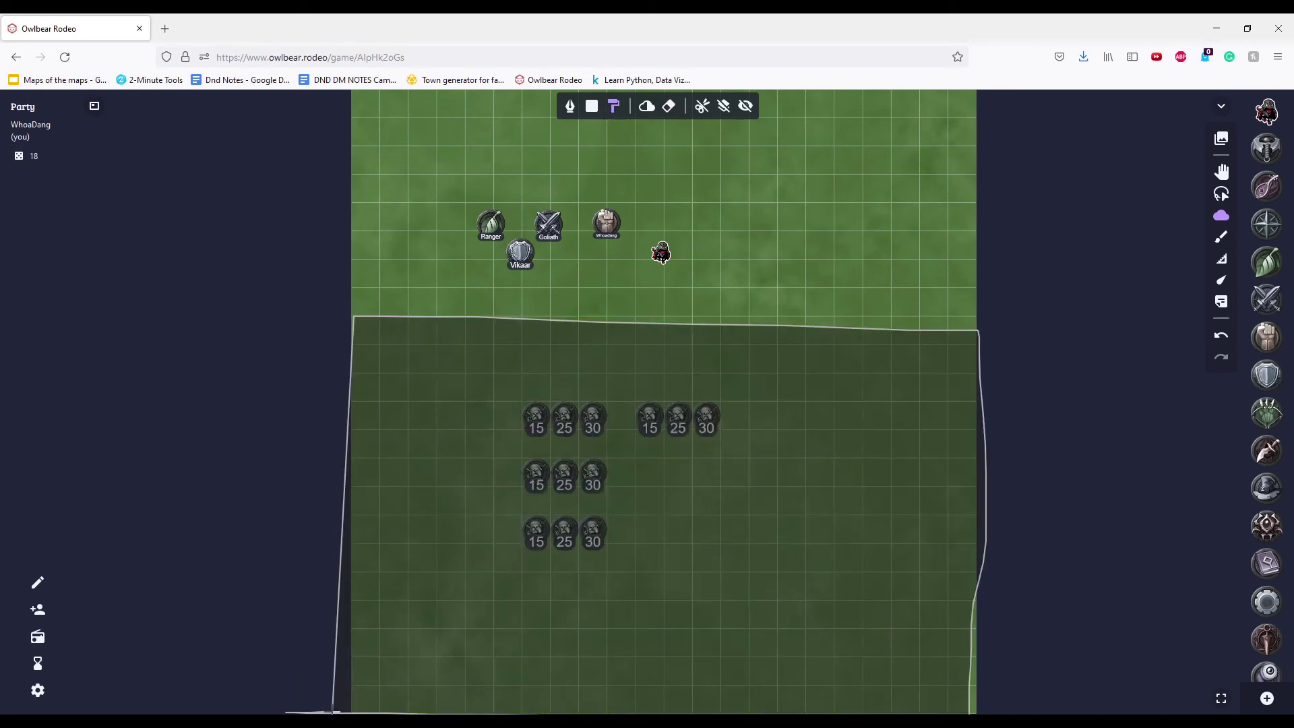
{"action": "left_click", "coordinate": [749, 108]}
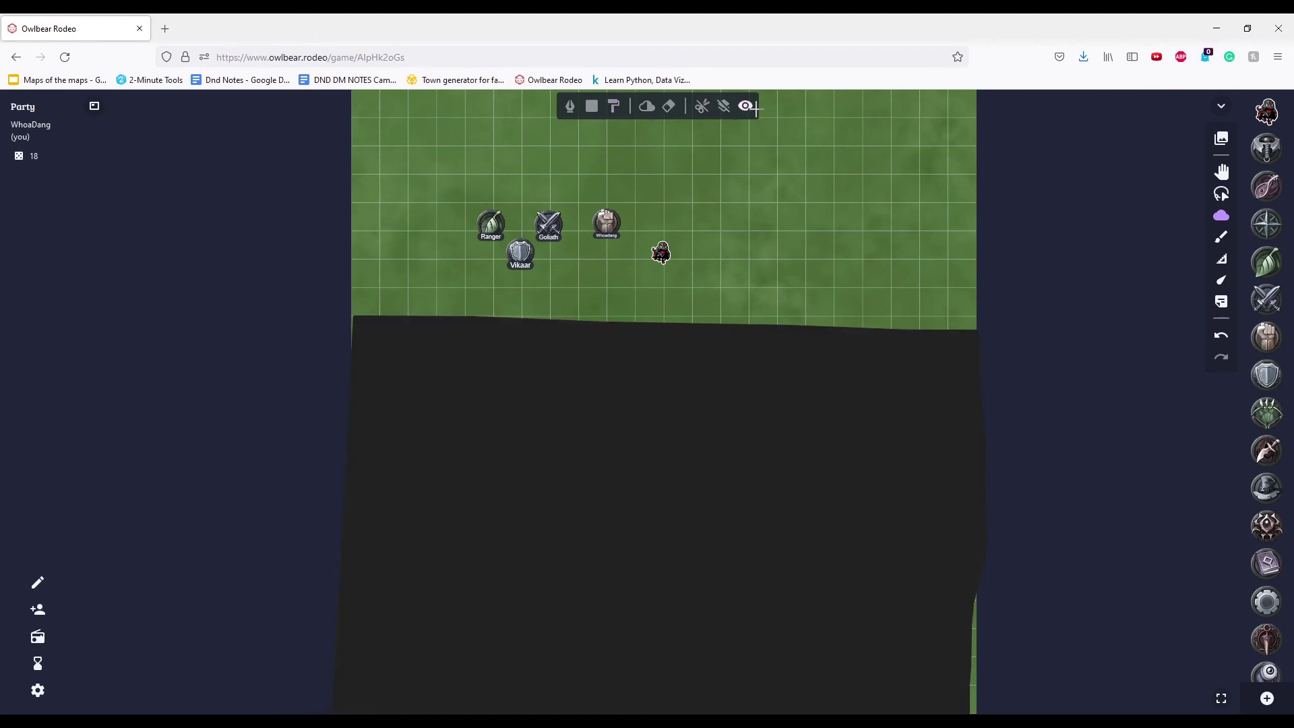
Move the unlabelled hooded token to the fog's upper edge near the map's right side, and cut a freehand opening in the fog below it
{"action": "left_click", "coordinate": [1221, 171]}
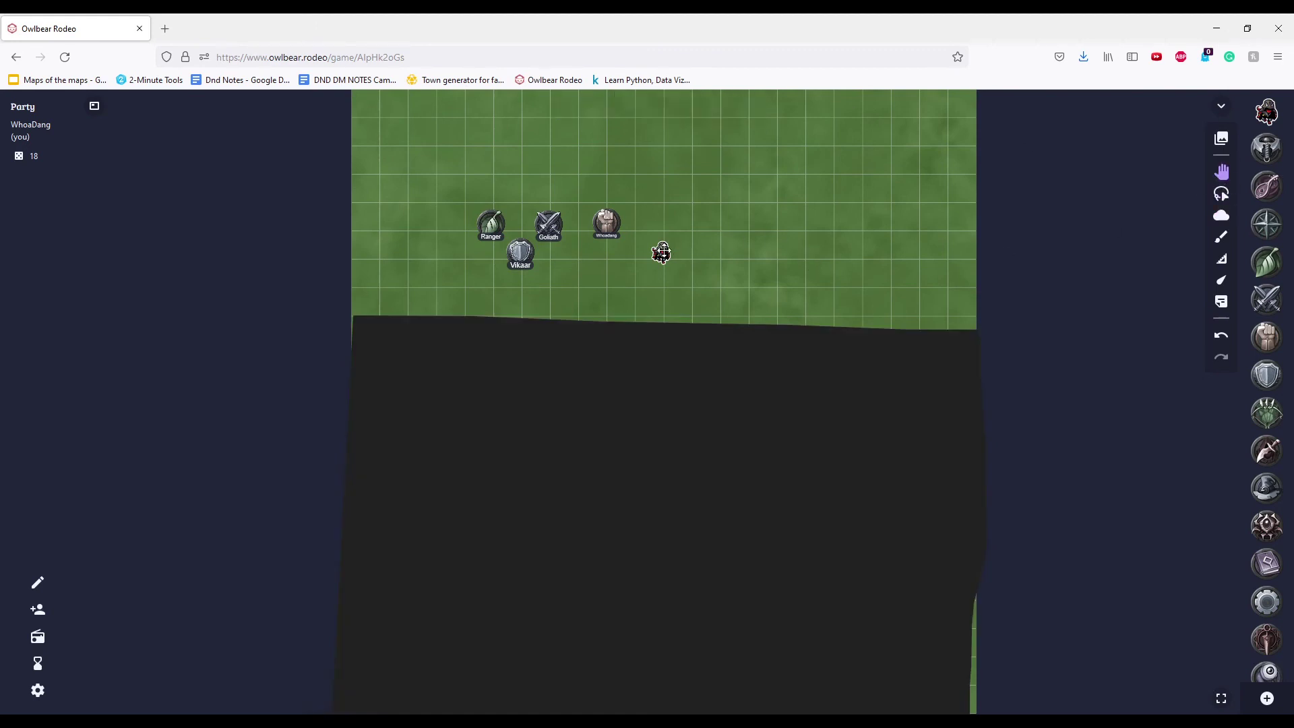
{"action": "left_click_drag", "start_coordinate": [661, 252], "coordinate": [908, 312]}
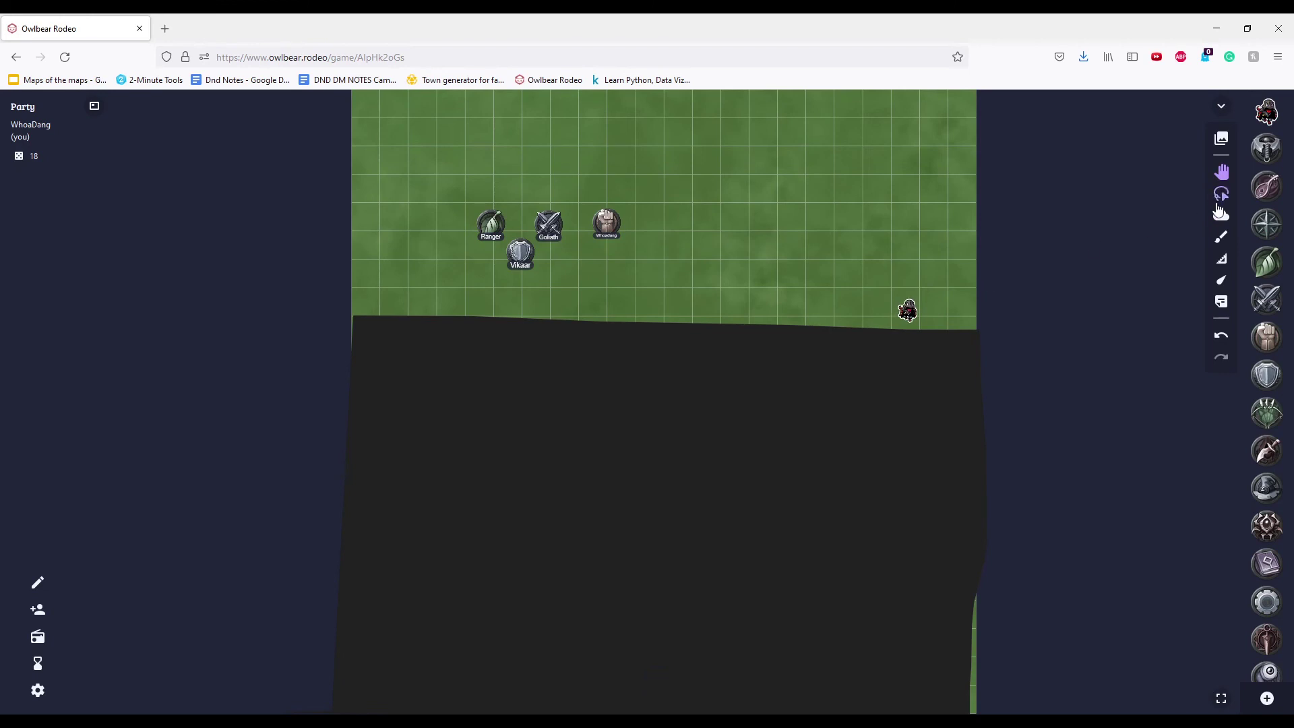
{"action": "left_click", "coordinate": [1220, 218]}
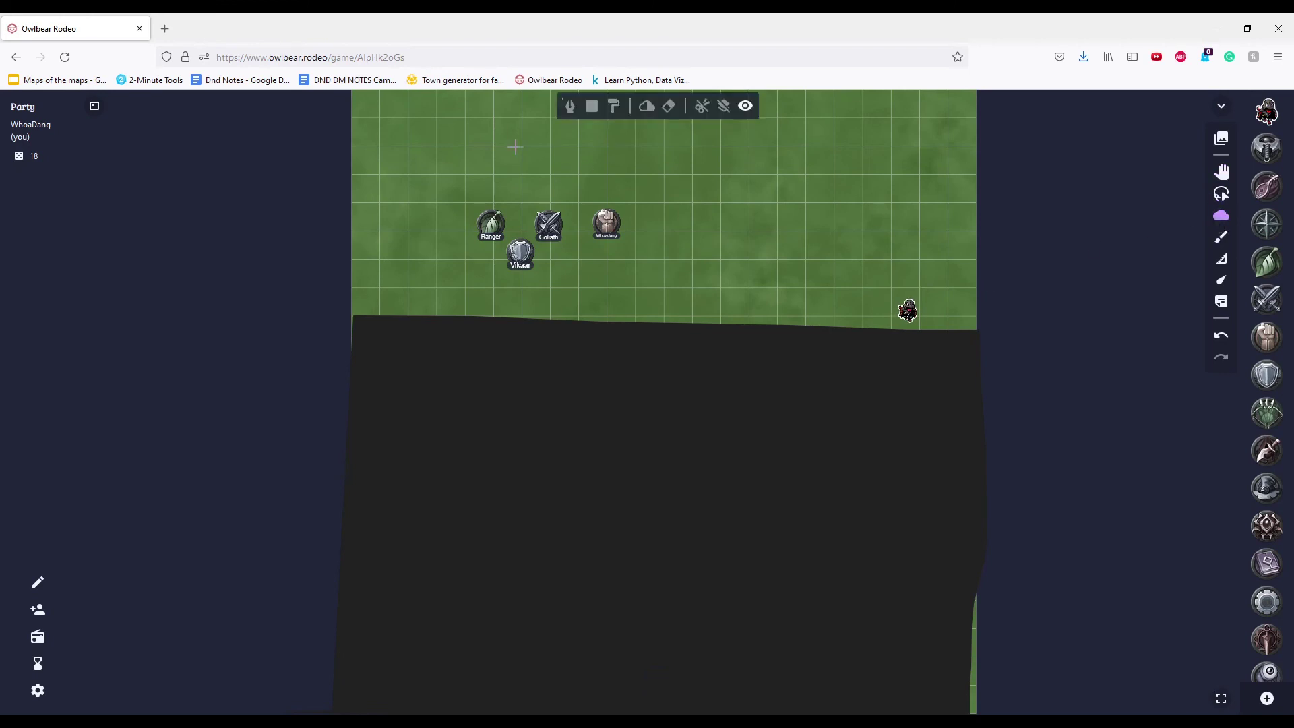
{"action": "left_click", "coordinate": [746, 107]}
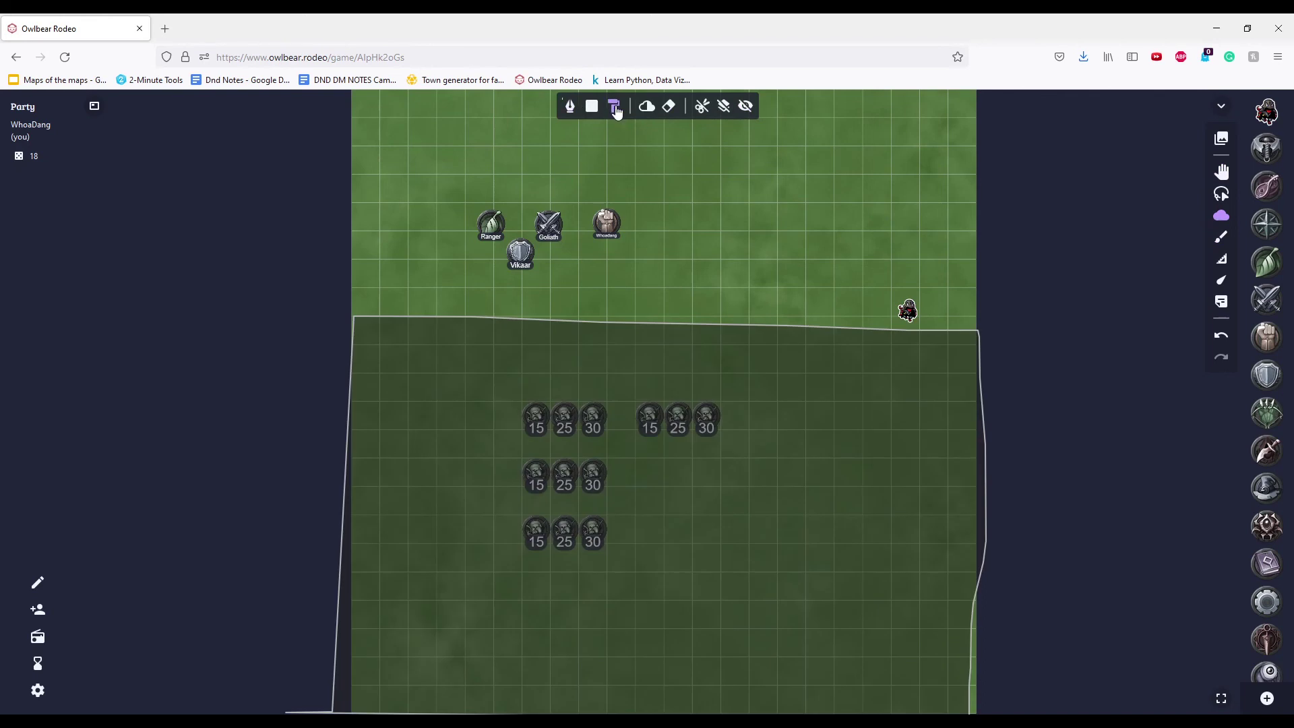
{"action": "mouse_move", "coordinate": [788, 308]}
{"action": "left_mouse_down"}
{"action": "mouse_move", "coordinate": [780, 410]}
{"action": "mouse_move", "coordinate": [977, 445]}
{"action": "mouse_move", "coordinate": [1042, 275]}
{"action": "left_mouse_up"}
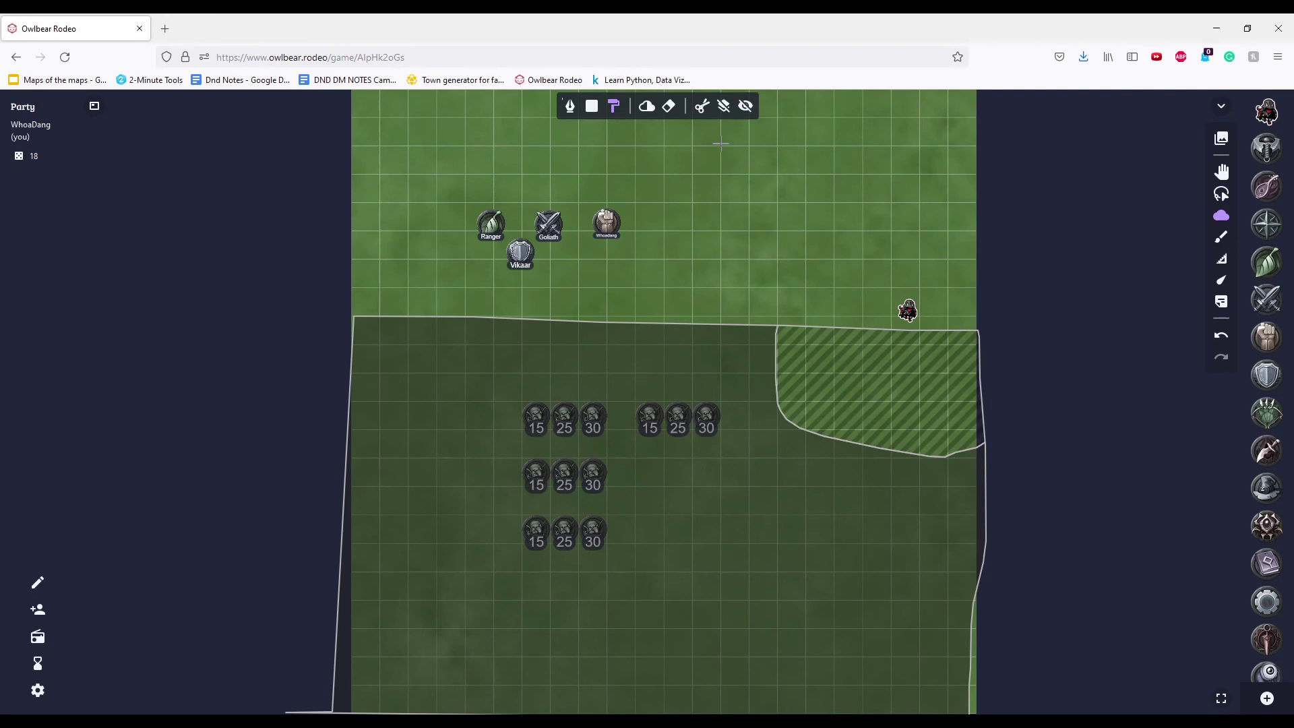
Preview the cut fog as players see it, and move the hooded token into the opened area
{"action": "left_click", "coordinate": [746, 106]}
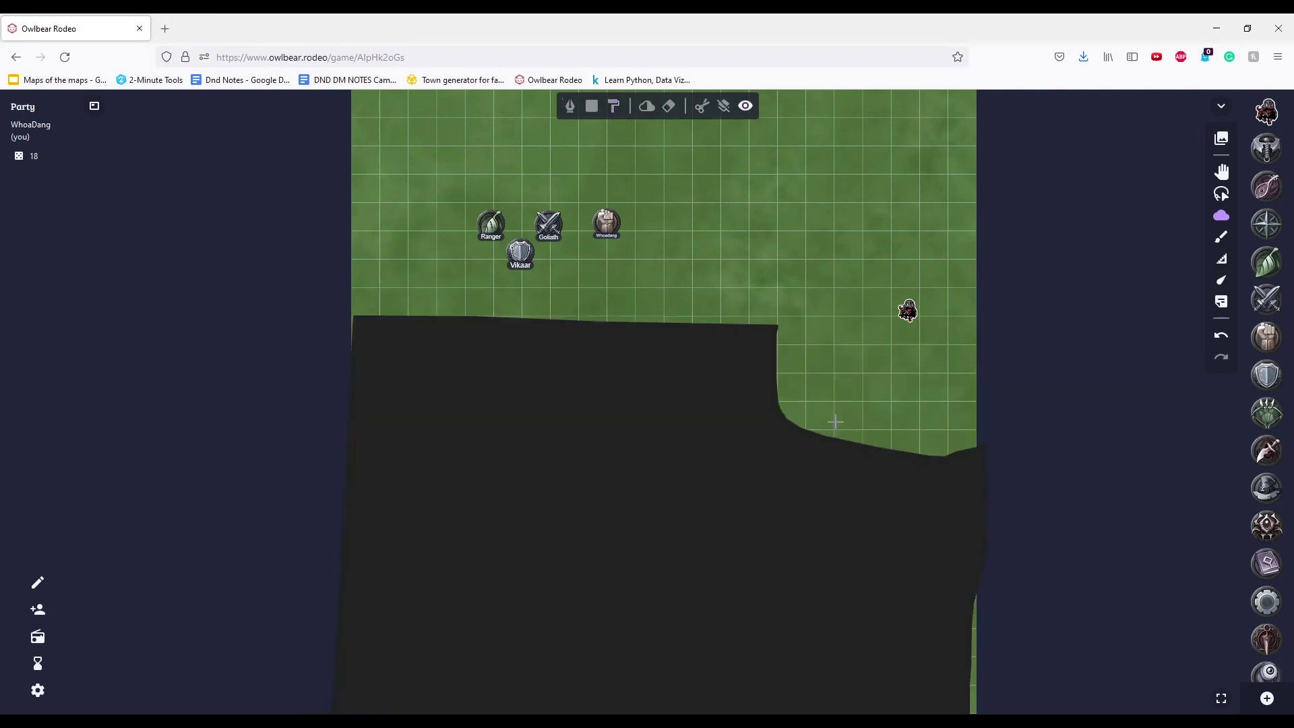
{"action": "left_click", "coordinate": [1222, 172]}
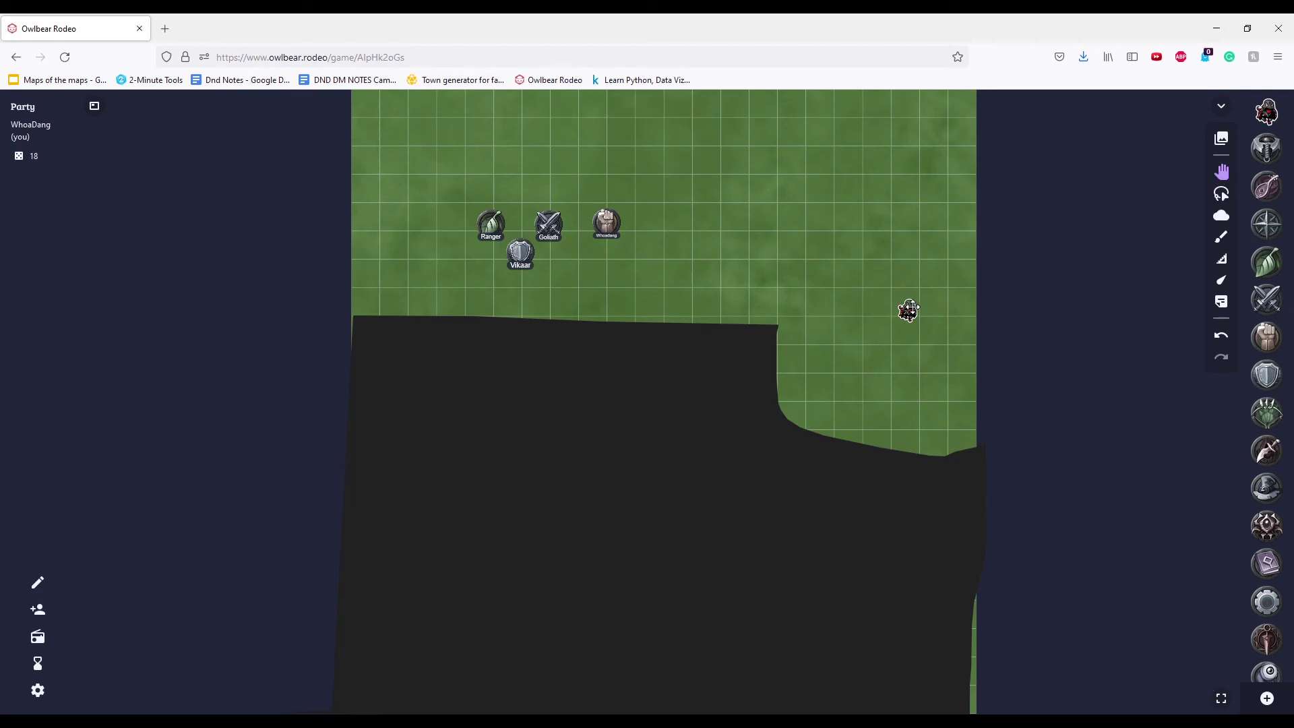
{"action": "left_click_drag", "start_coordinate": [908, 310], "coordinate": [820, 415]}
Cut a larger freehand opening that exposes the right-hand monster trio, and preview the fog as players see it
{"action": "left_click", "coordinate": [1222, 236]}
{"action": "left_click", "coordinate": [1222, 215]}
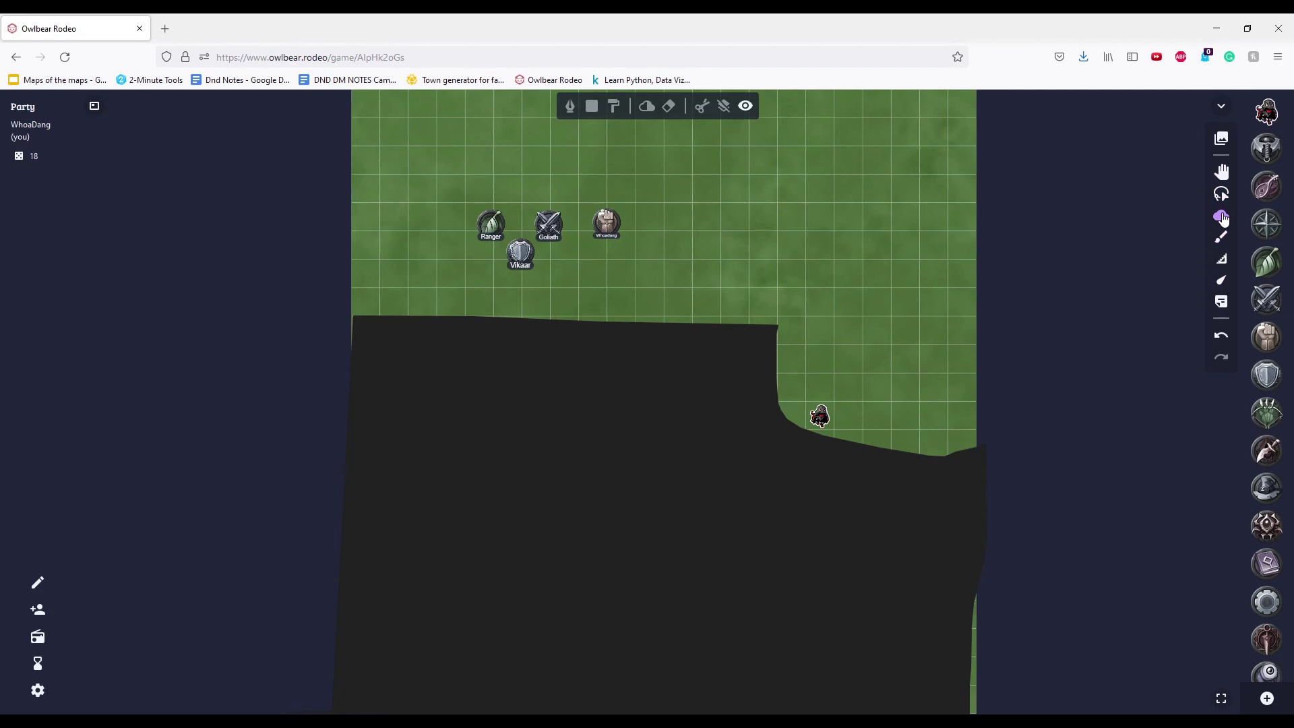
{"action": "left_click", "coordinate": [746, 106]}
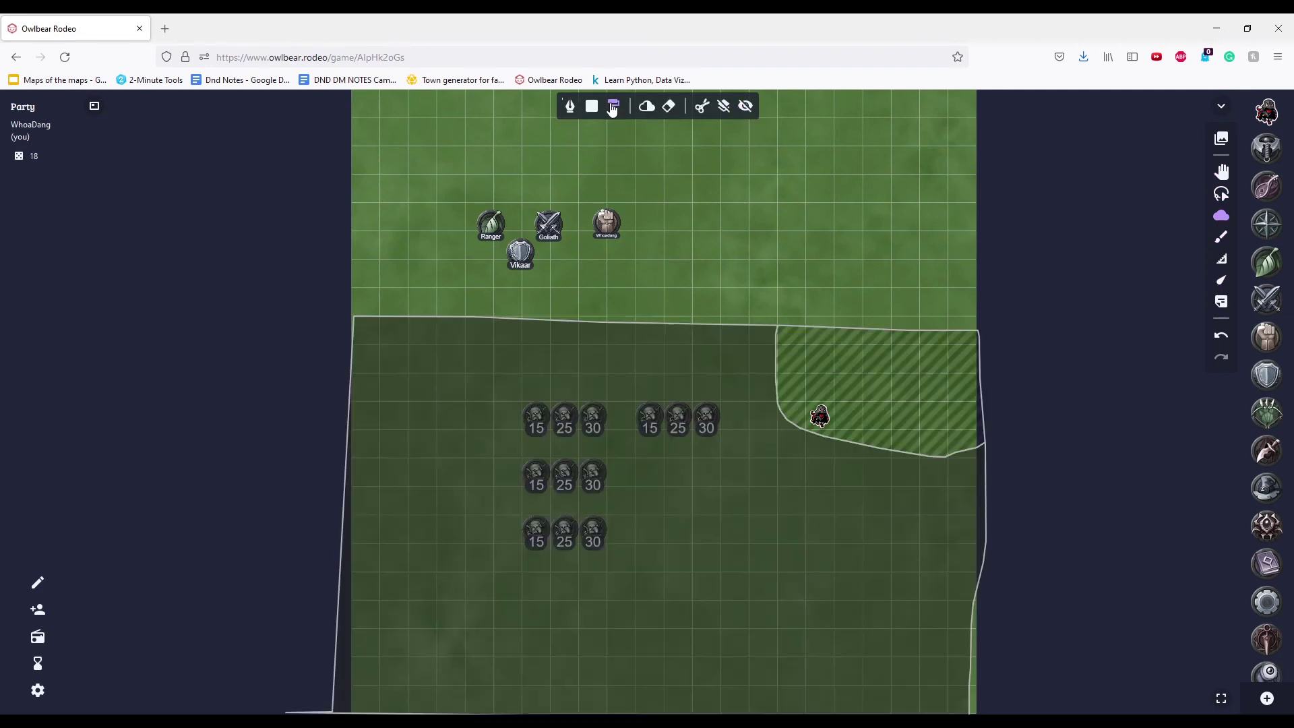
{"action": "mouse_move", "coordinate": [675, 302]}
{"action": "left_mouse_down"}
{"action": "mouse_move", "coordinate": [621, 524]}
{"action": "mouse_move", "coordinate": [930, 508]}
{"action": "mouse_move", "coordinate": [772, 235]}
{"action": "left_mouse_up"}
{"action": "left_click", "coordinate": [746, 108]}
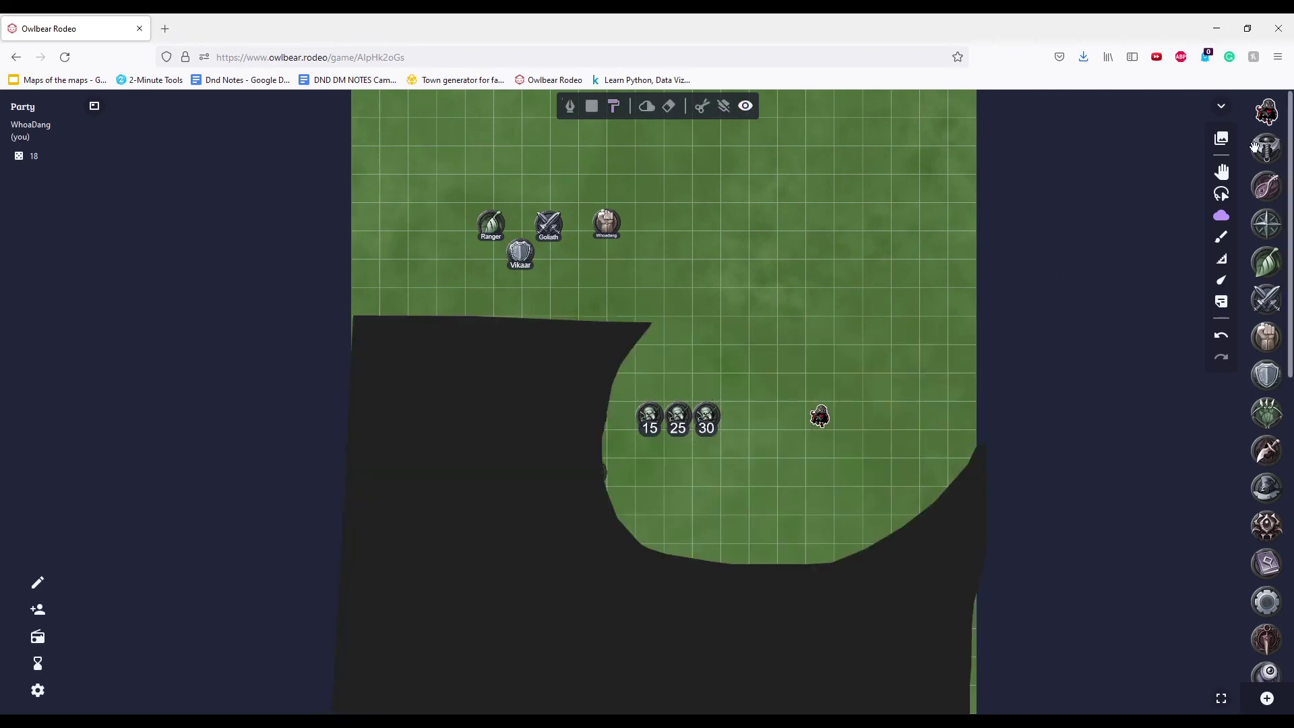
Draw several diagonal blue brush lines on the open grass above the monster trio
{"action": "left_click", "coordinate": [1222, 238]}
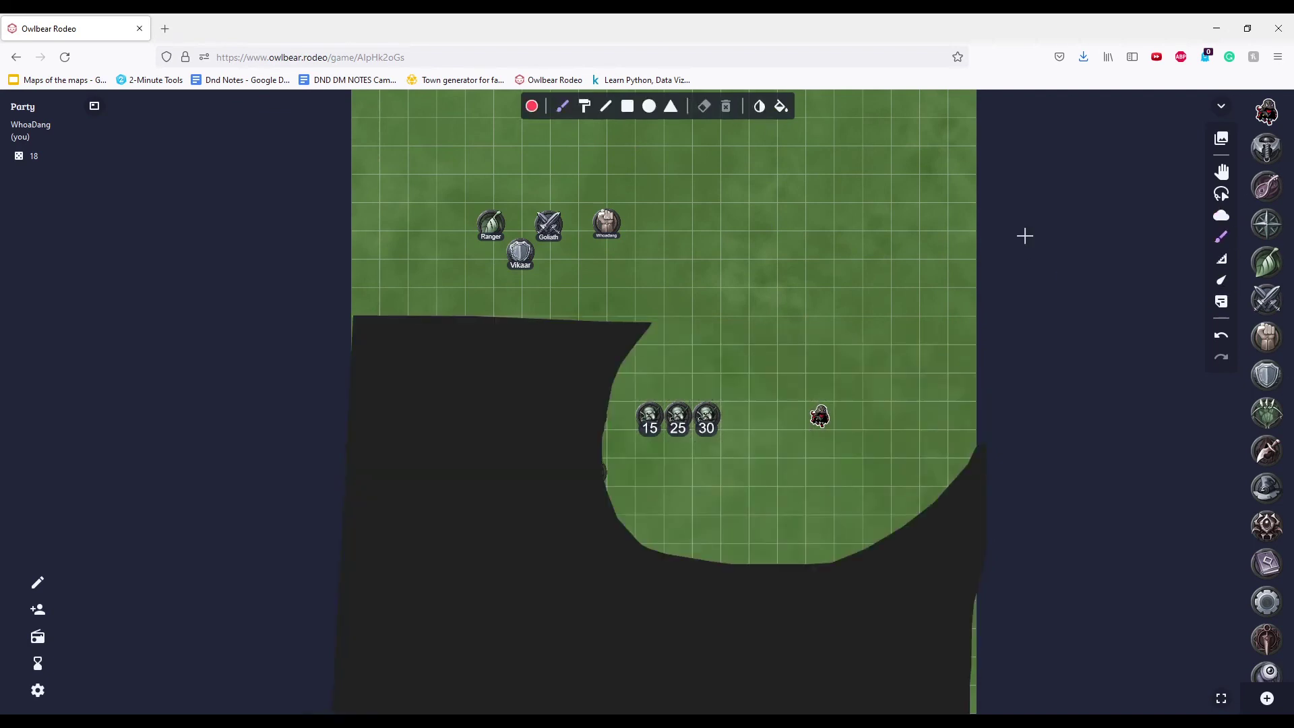
{"action": "left_click", "coordinate": [532, 109]}
{"action": "left_click", "coordinate": [507, 134]}
{"action": "left_click_drag", "start_coordinate": [703, 265], "coordinate": [835, 156]}
Paint overlapping filled blue shapes along the map's right side and add a small blue rectangle above the Ranger token
{"action": "mouse_move", "coordinate": [894, 169]}
{"action": "left_mouse_down"}
{"action": "mouse_move", "coordinate": [921, 279]}
{"action": "mouse_move", "coordinate": [953, 137]}
{"action": "mouse_move", "coordinate": [900, 132]}
{"action": "left_mouse_up"}
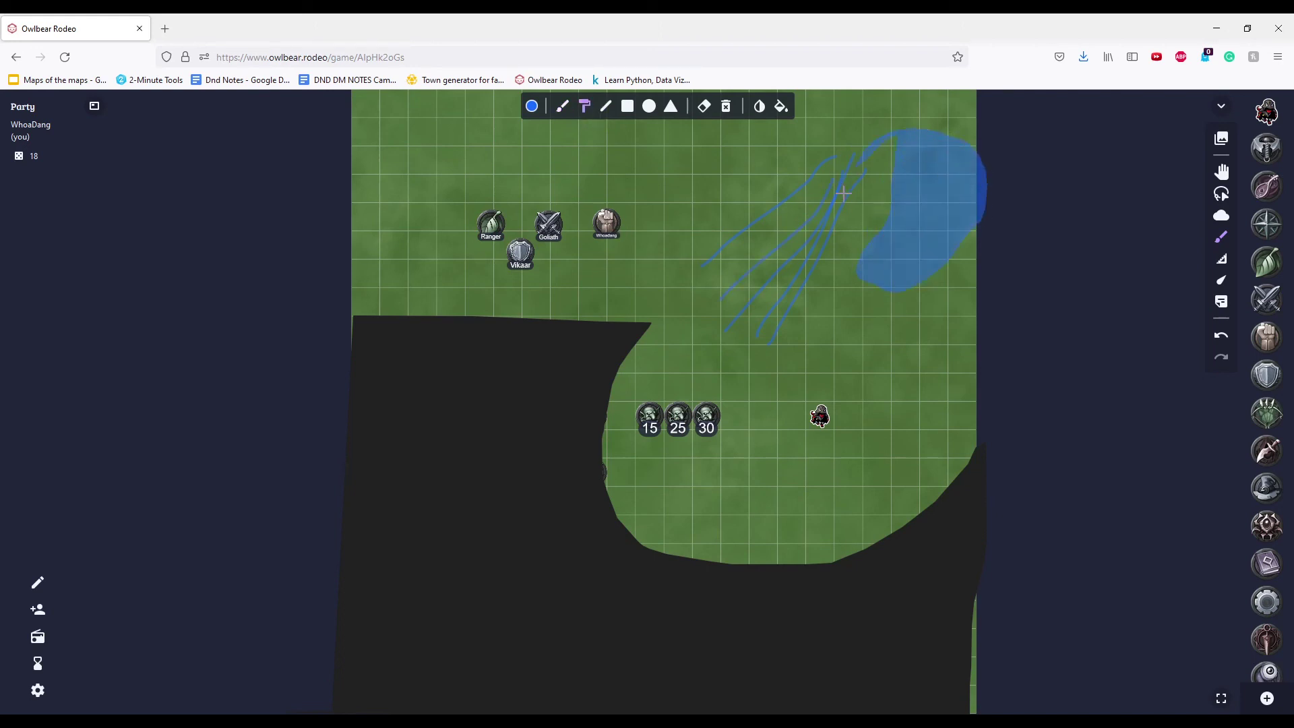
{"action": "mouse_move", "coordinate": [839, 268]}
{"action": "left_mouse_down"}
{"action": "mouse_move", "coordinate": [920, 352]}
{"action": "mouse_move", "coordinate": [938, 404]}
{"action": "mouse_move", "coordinate": [974, 265]}
{"action": "left_mouse_up"}
{"action": "mouse_move", "coordinate": [948, 195]}
{"action": "left_mouse_down"}
{"action": "mouse_move", "coordinate": [999, 277]}
{"action": "mouse_move", "coordinate": [960, 370]}
{"action": "mouse_move", "coordinate": [851, 208]}
{"action": "mouse_move", "coordinate": [1035, 209]}
{"action": "mouse_move", "coordinate": [891, 310]}
{"action": "left_mouse_up"}
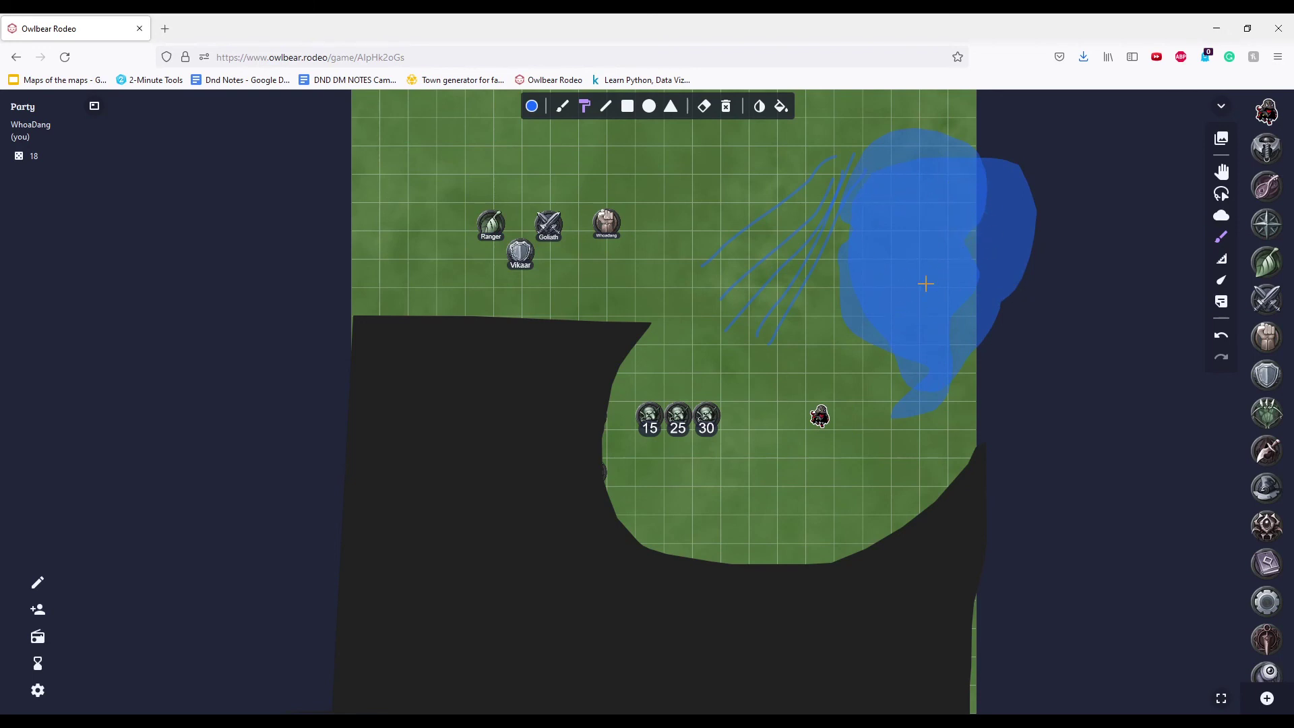
{"action": "mouse_move", "coordinate": [959, 406]}
{"action": "left_mouse_down"}
{"action": "mouse_move", "coordinate": [953, 348]}
{"action": "mouse_move", "coordinate": [888, 413]}
{"action": "mouse_move", "coordinate": [934, 463]}
{"action": "mouse_move", "coordinate": [987, 310]}
{"action": "left_mouse_up"}
{"action": "mouse_move", "coordinate": [828, 382]}
{"action": "left_mouse_down"}
{"action": "mouse_move", "coordinate": [983, 248]}
{"action": "mouse_move", "coordinate": [870, 257]}
{"action": "left_mouse_up"}
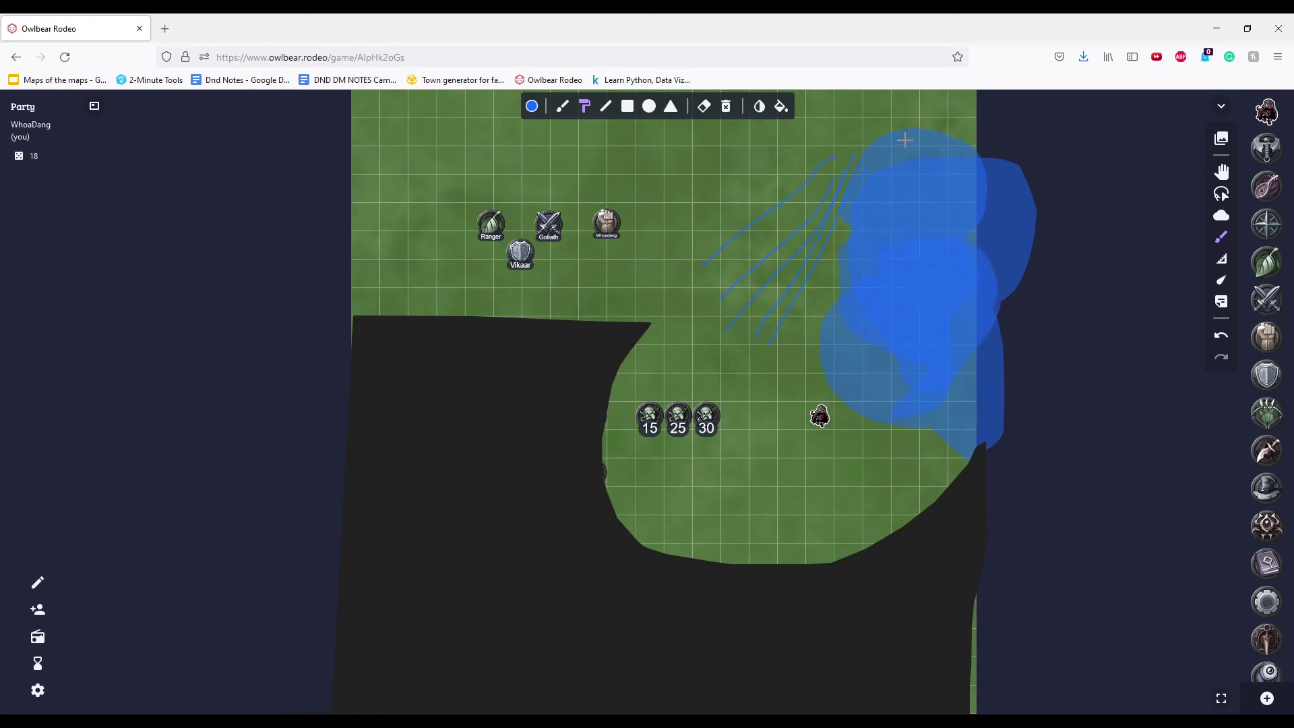
{"action": "mouse_move", "coordinate": [865, 143]}
{"action": "left_mouse_down"}
{"action": "mouse_move", "coordinate": [953, 138]}
{"action": "mouse_move", "coordinate": [1034, 162]}
{"action": "mouse_move", "coordinate": [989, 173]}
{"action": "mouse_move", "coordinate": [959, 96]}
{"action": "left_mouse_up"}
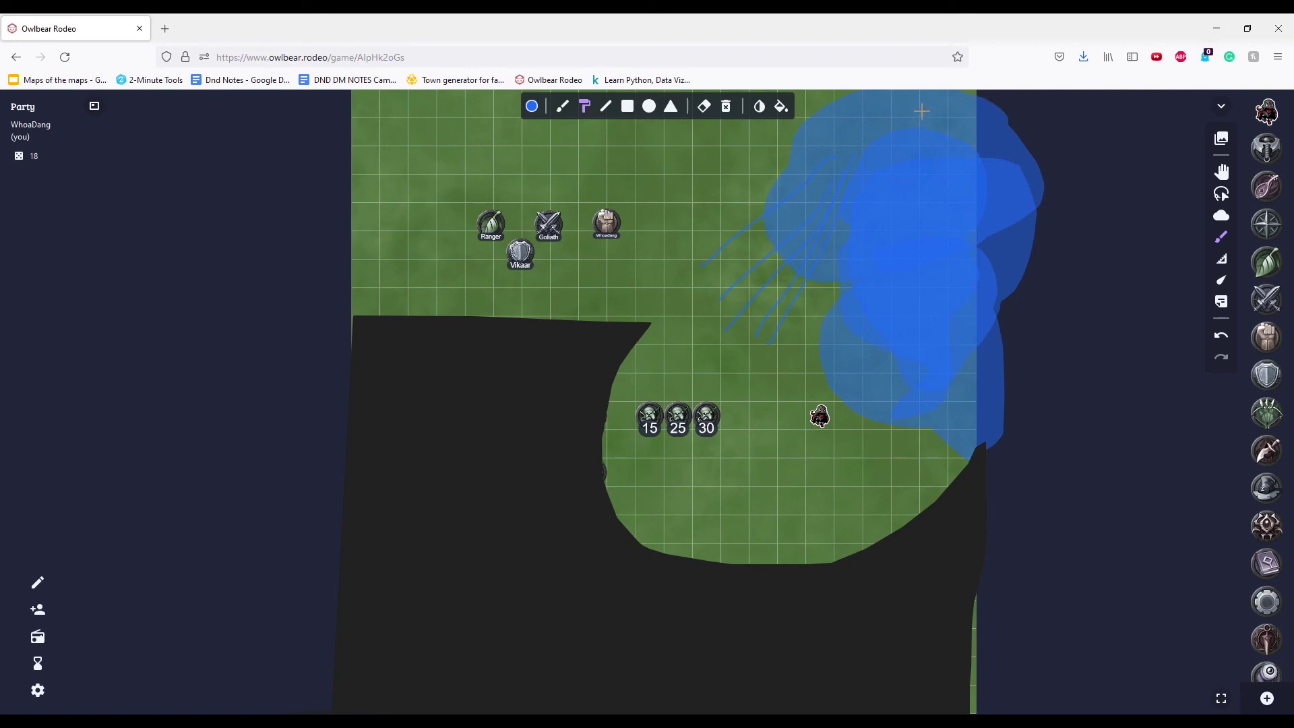
{"action": "left_click", "coordinate": [607, 106]}
{"action": "left_click", "coordinate": [627, 106]}
Erase all the blue lines, the filled shapes and the small rectangle from the map
{"action": "left_click", "coordinate": [705, 107]}
{"action": "left_click", "coordinate": [712, 166]}
{"action": "left_click", "coordinate": [737, 239]}
{"action": "left_click", "coordinate": [761, 275]}
{"action": "left_click", "coordinate": [864, 164]}
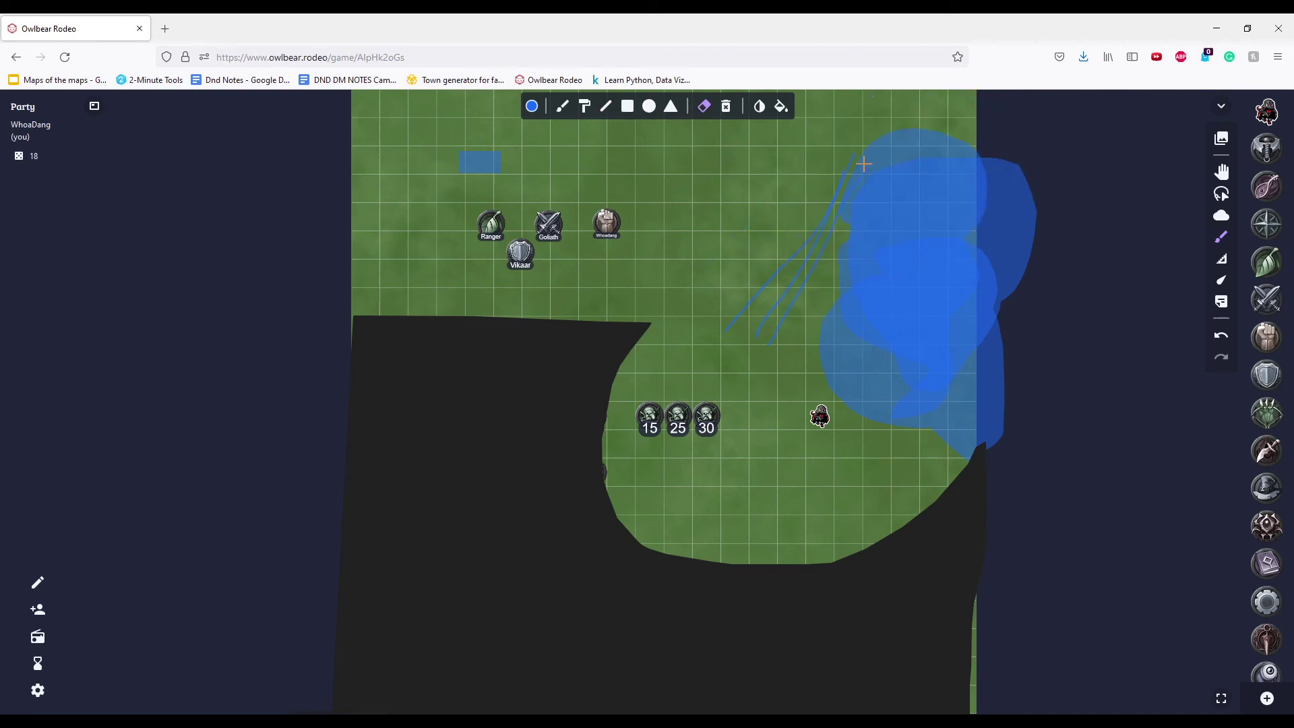
{"action": "left_click", "coordinate": [896, 270]}
{"action": "left_click", "coordinate": [991, 288]}
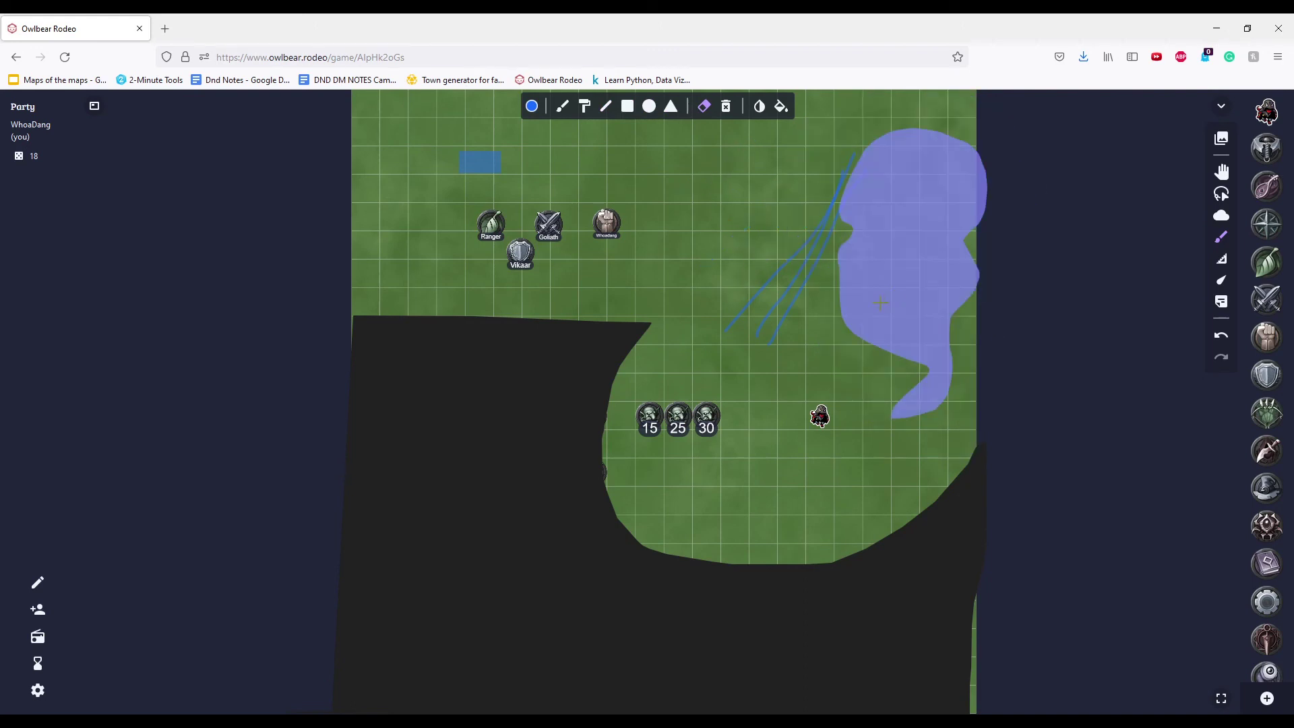
{"action": "left_click", "coordinate": [810, 272]}
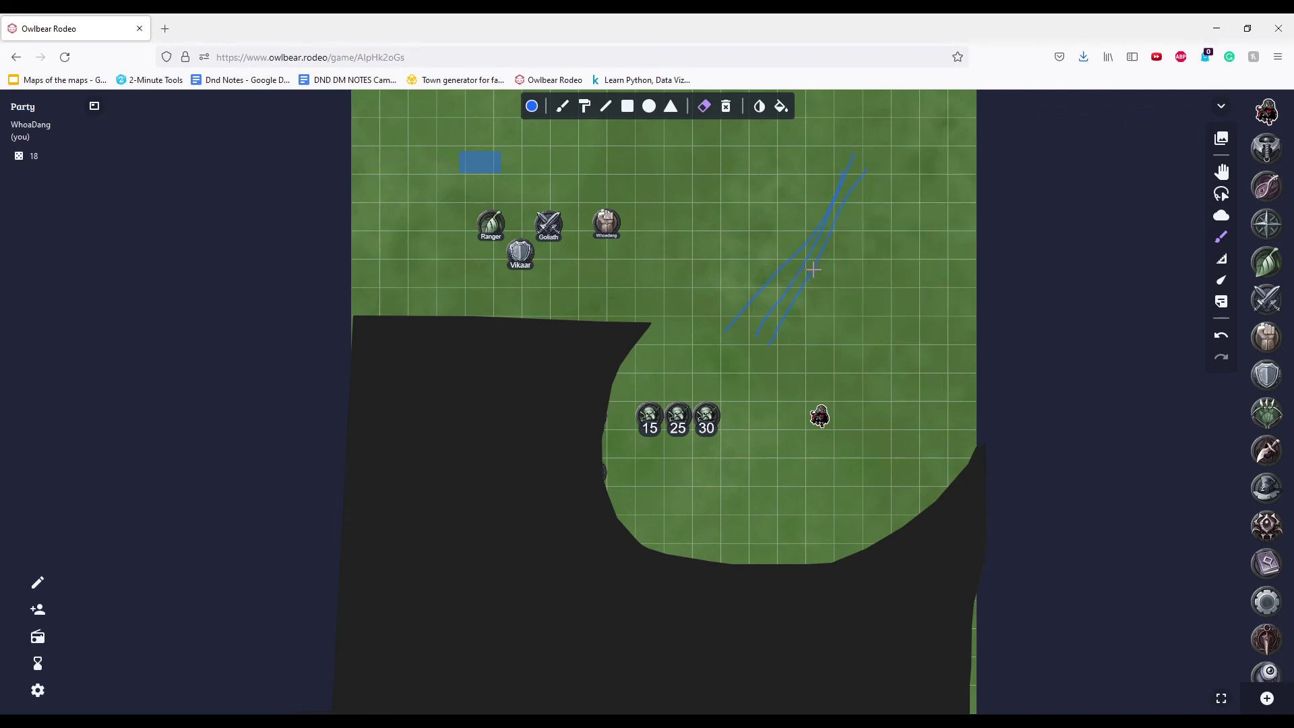
{"action": "left_click", "coordinate": [791, 257]}
{"action": "left_click", "coordinate": [812, 268]}
{"action": "left_click", "coordinate": [483, 165]}
{"action": "left_click", "coordinate": [760, 111]}
Measure distances to the hooded token from the exposed monsters and from the fist token
{"action": "left_click", "coordinate": [1223, 261]}
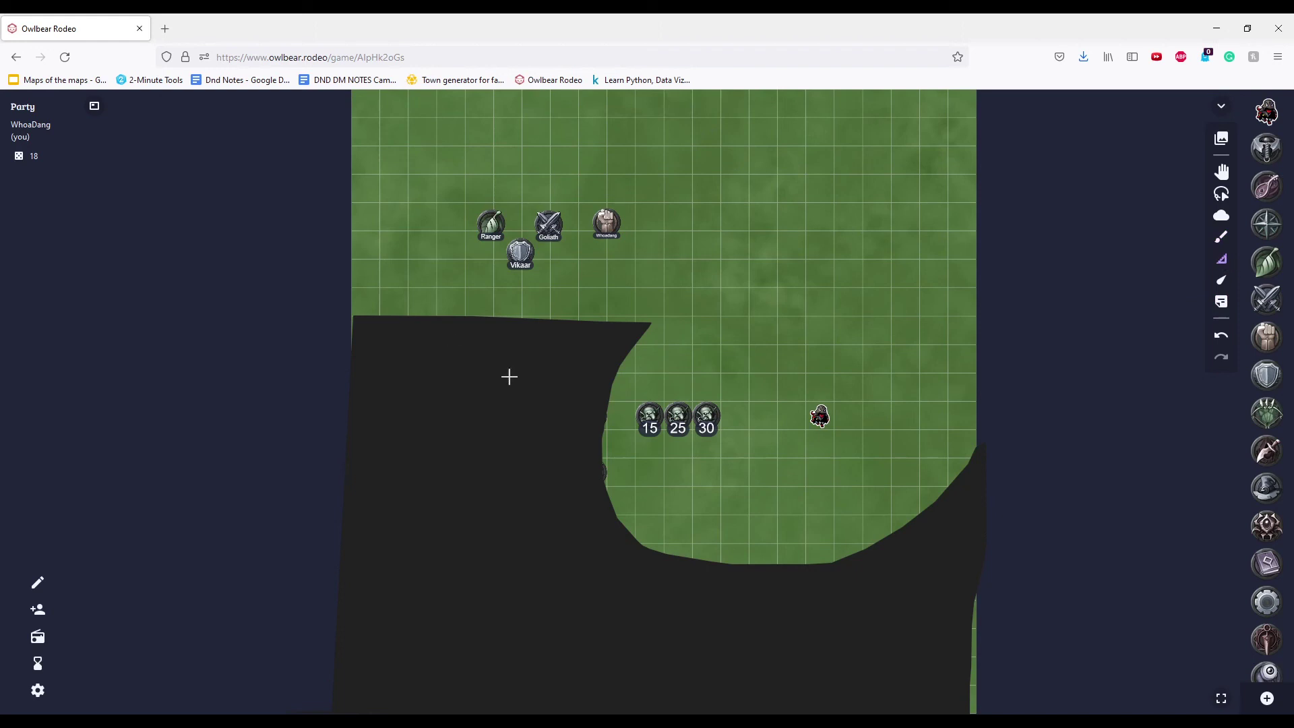
{"action": "left_click_drag", "start_coordinate": [701, 416], "coordinate": [820, 416]}
{"action": "left_click_drag", "start_coordinate": [737, 418], "coordinate": [817, 411]}
{"action": "left_click_drag", "start_coordinate": [678, 414], "coordinate": [830, 442]}
{"action": "left_click_drag", "start_coordinate": [606, 222], "coordinate": [822, 421]}
Point out several spots on the open grass and the exposed monster trio with the pointer tool
{"action": "left_click", "coordinate": [1222, 280]}
{"action": "mouse_move", "coordinate": [735, 322]}
{"action": "left_mouse_down"}
{"action": "mouse_move", "coordinate": [713, 326]}
{"action": "mouse_move", "coordinate": [823, 347]}
{"action": "mouse_move", "coordinate": [807, 288]}
{"action": "mouse_move", "coordinate": [826, 272]}
{"action": "mouse_move", "coordinate": [767, 345]}
{"action": "left_mouse_up"}
{"action": "left_click_drag", "start_coordinate": [836, 269], "coordinate": [789, 291]}
{"action": "mouse_move", "coordinate": [703, 411]}
{"action": "left_mouse_down"}
{"action": "mouse_move", "coordinate": [714, 403]}
{"action": "mouse_move", "coordinate": [714, 423]}
{"action": "mouse_move", "coordinate": [702, 413]}
{"action": "mouse_move", "coordinate": [716, 411]}
{"action": "left_mouse_up"}
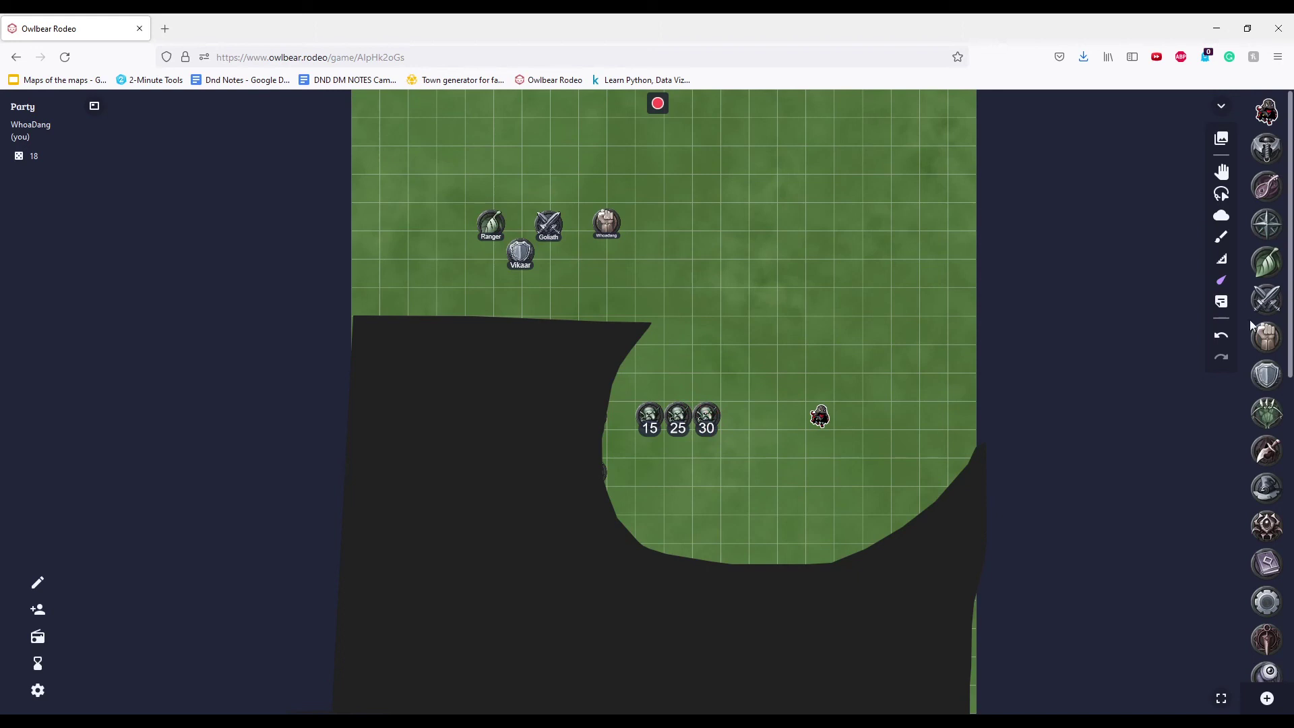
Place a note on the grass near the map's right side with the text "Hello my old friend"
{"action": "left_click", "coordinate": [1220, 304]}
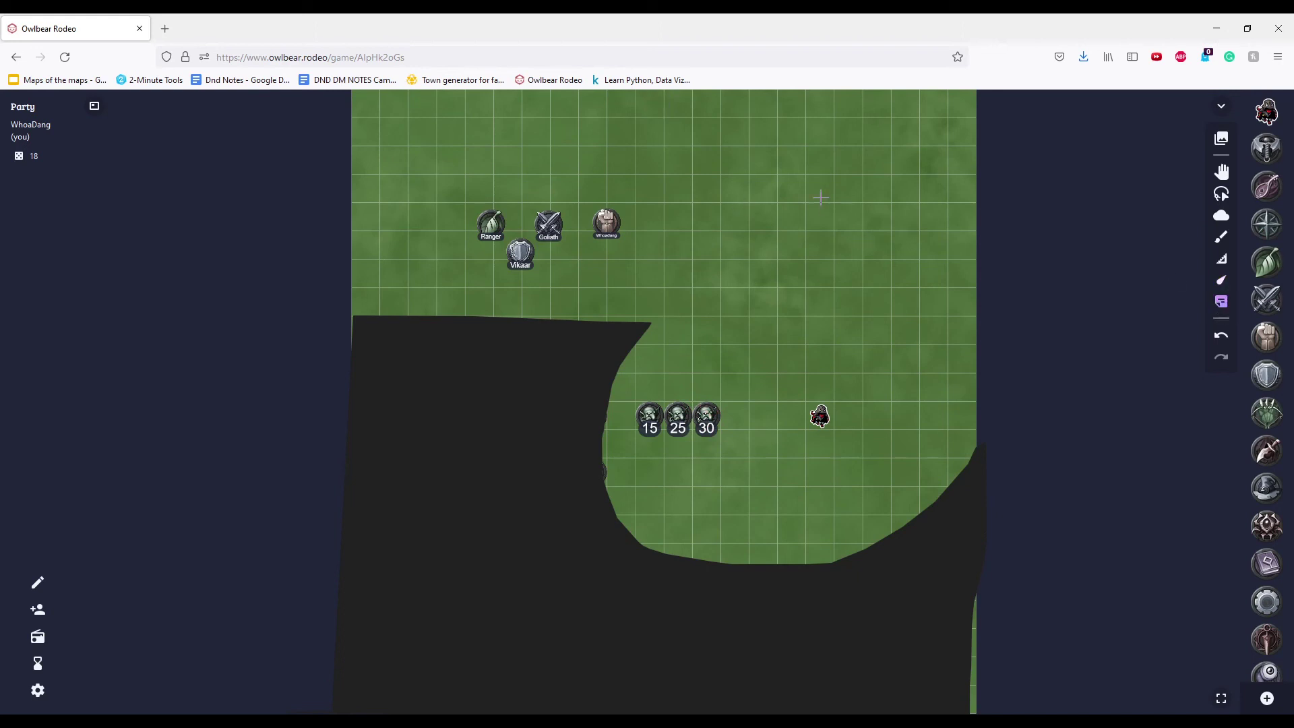
{"action": "left_click_drag", "start_coordinate": [821, 197], "coordinate": [905, 271]}
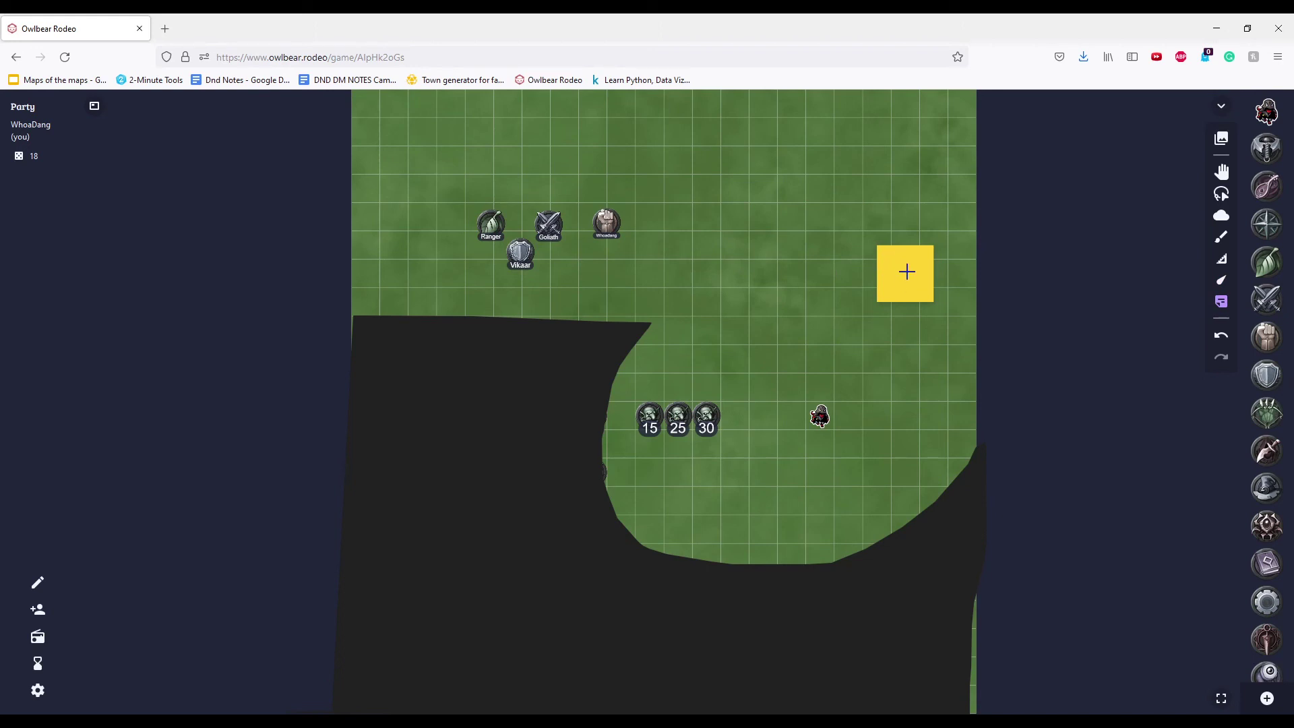
{"action": "left_click", "coordinate": [925, 276]}
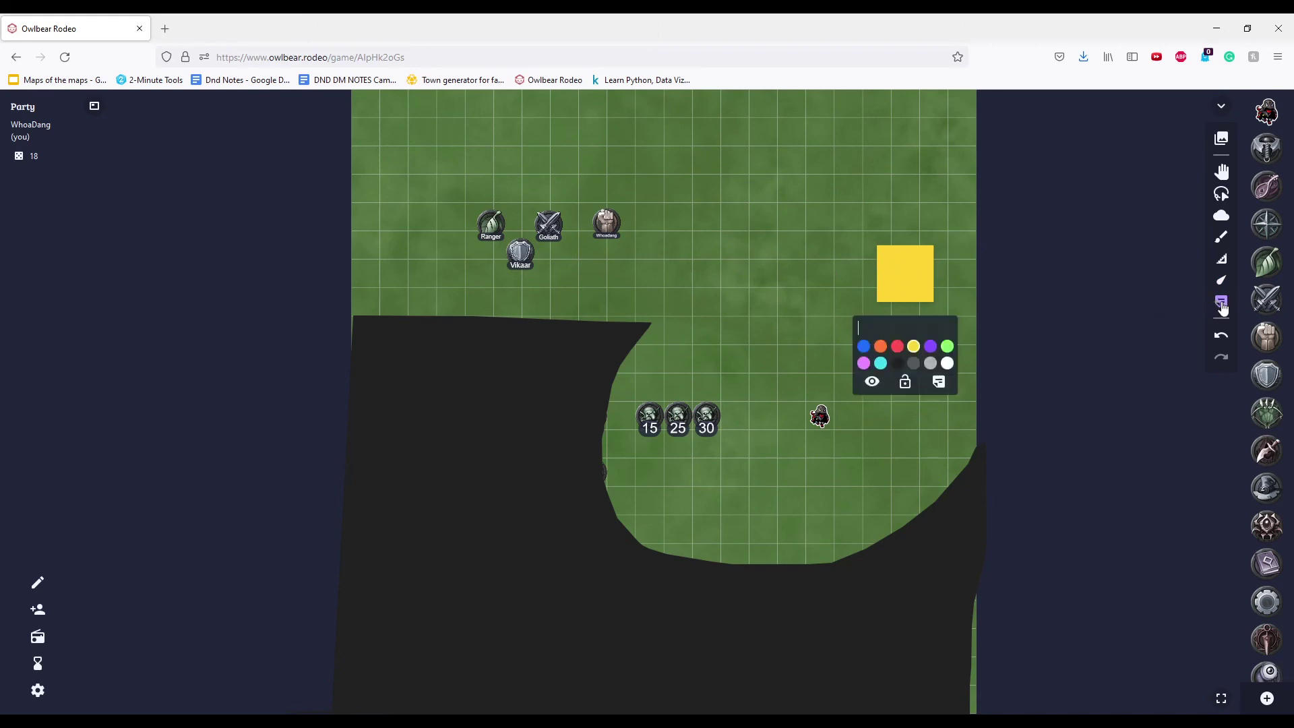
{"action": "type", "text": "H"}
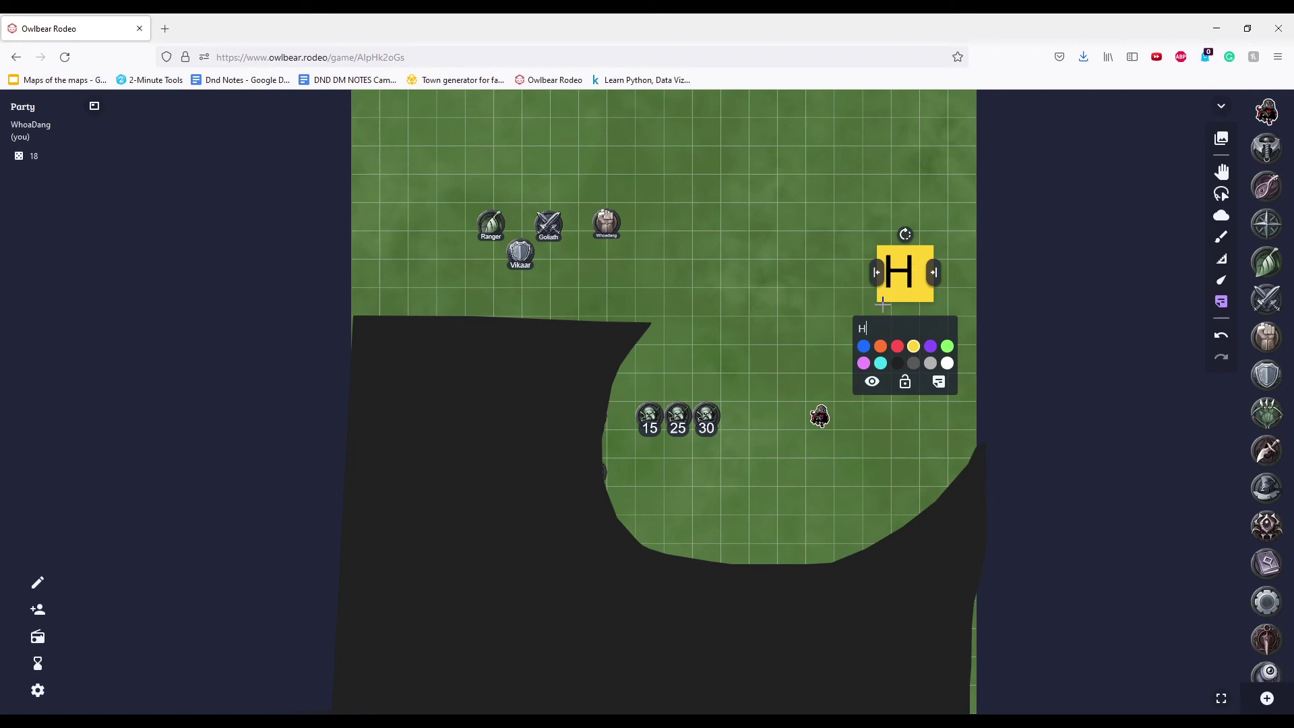
{"action": "type", "text": "ello my old friend"}
Try blue and pink on the note, settle on teal, then hide the note from players and lock it
{"action": "left_click", "coordinate": [863, 346]}
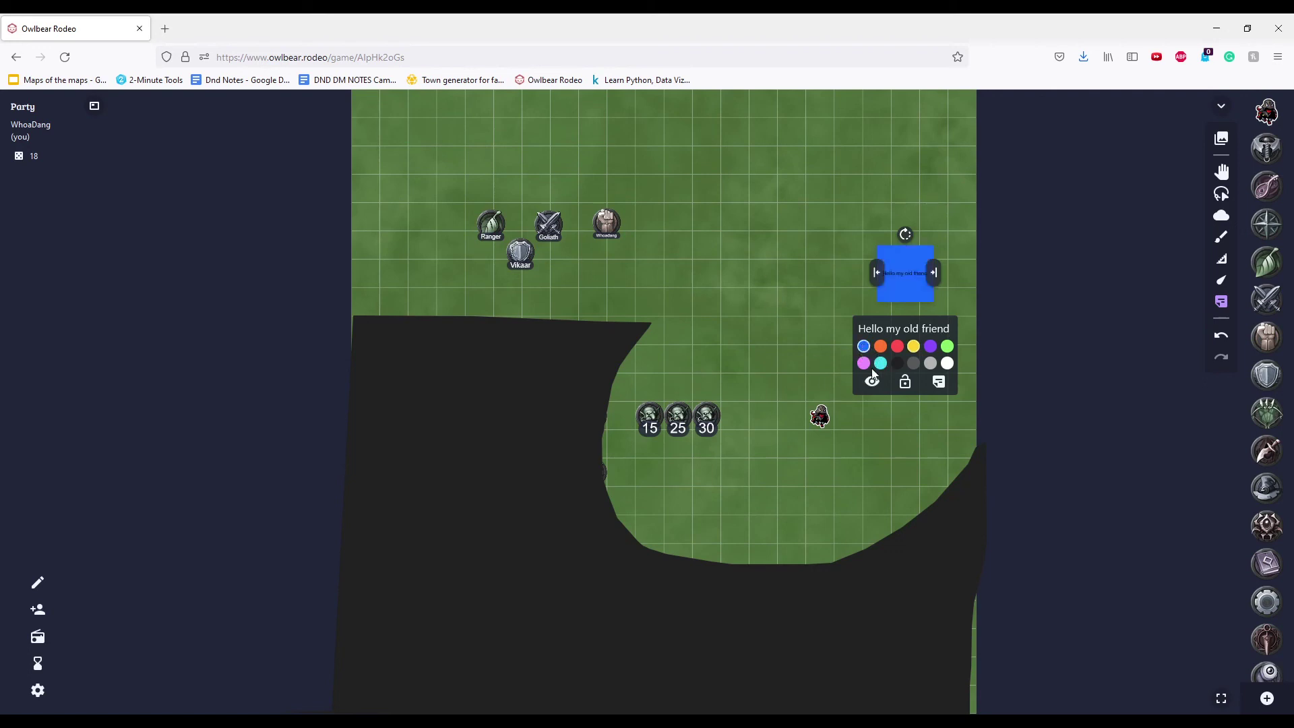
{"action": "left_click", "coordinate": [865, 364]}
{"action": "left_click", "coordinate": [880, 364]}
{"action": "left_click", "coordinate": [871, 382]}
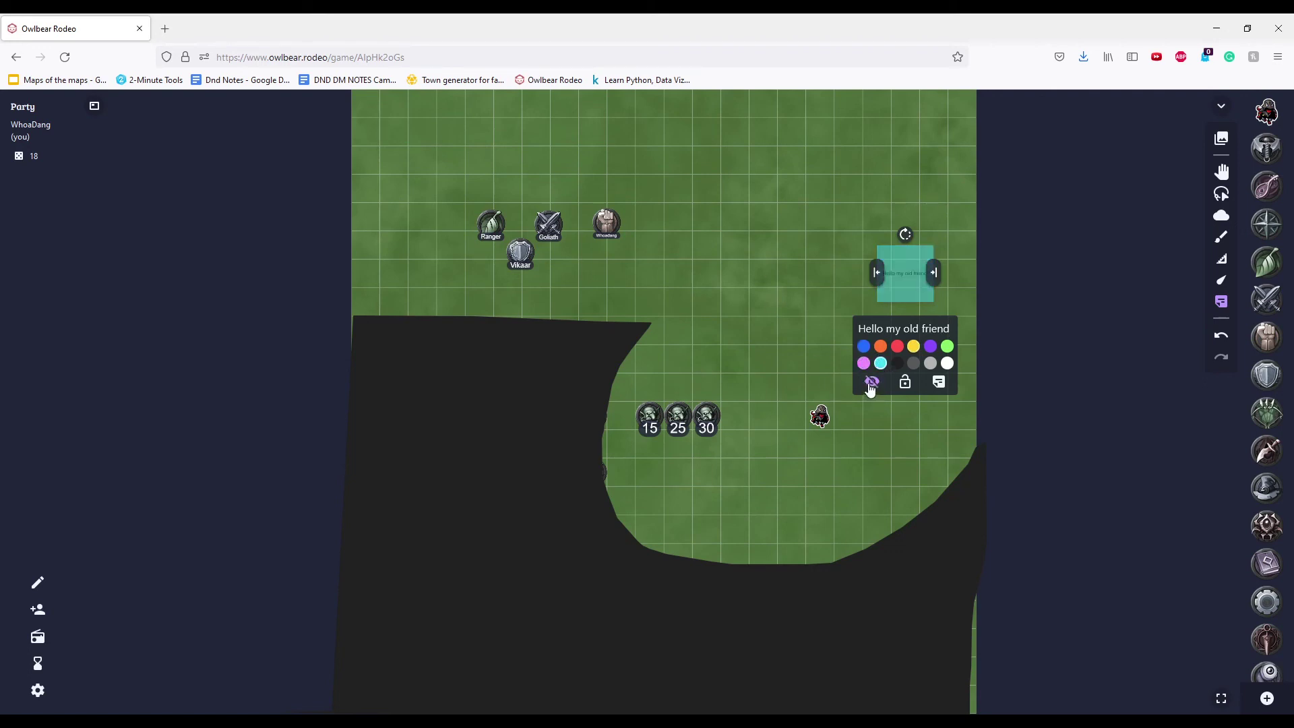
{"action": "left_click", "coordinate": [905, 383]}
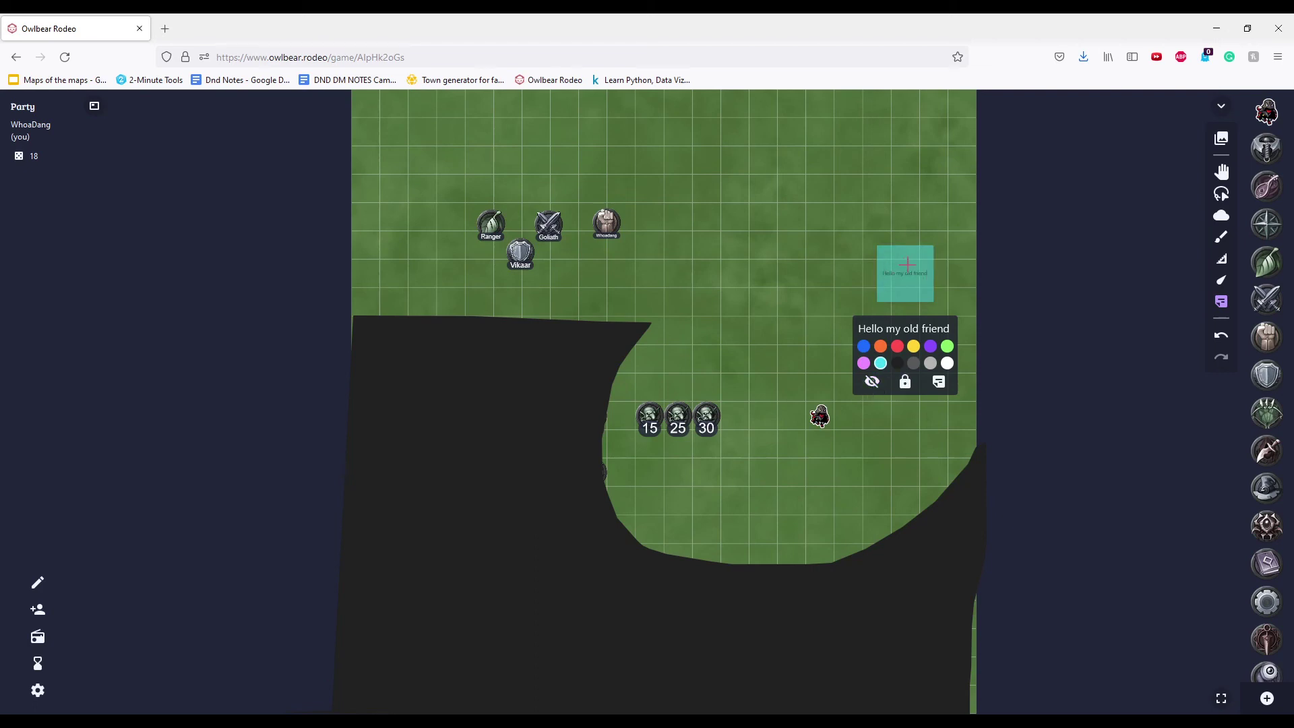
{"action": "left_click", "coordinate": [828, 290]}
Undo the last note change and move the note below the hooded token
{"action": "left_click", "coordinate": [1222, 335]}
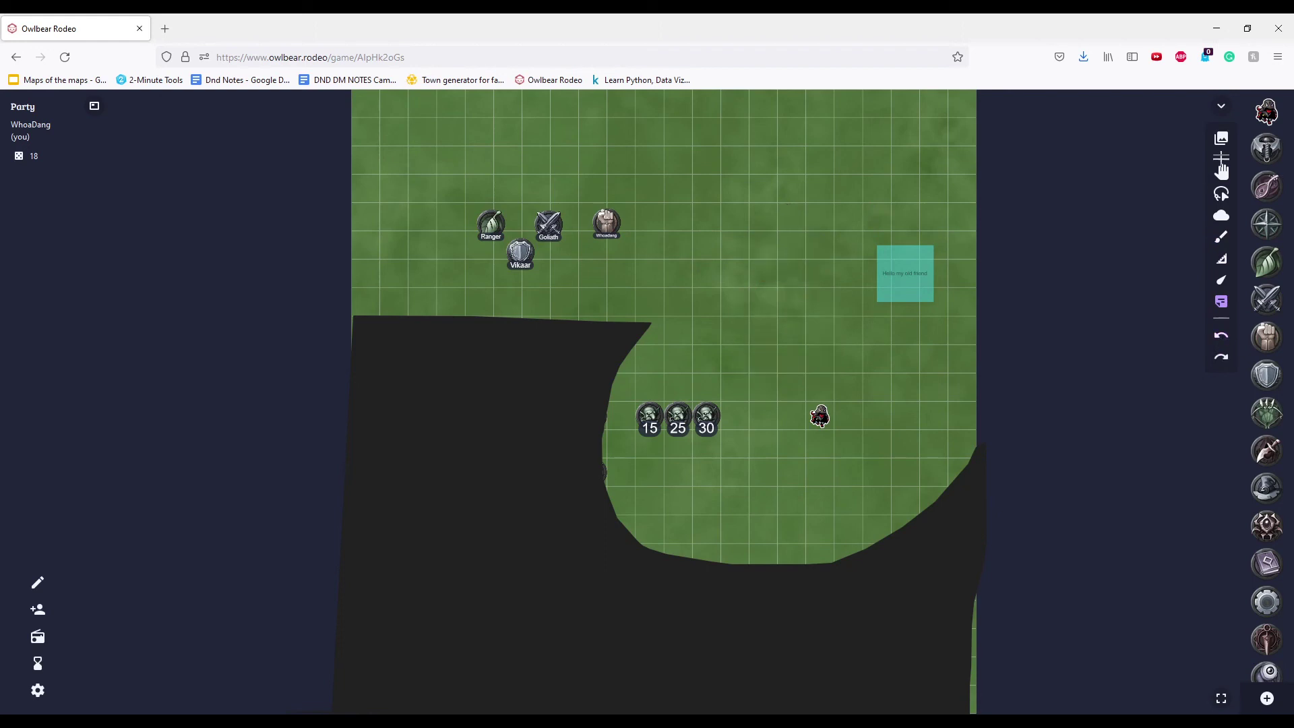
{"action": "left_click", "coordinate": [1222, 171]}
{"action": "left_click_drag", "start_coordinate": [911, 283], "coordinate": [756, 530]}
{"action": "left_click", "coordinate": [820, 278]}
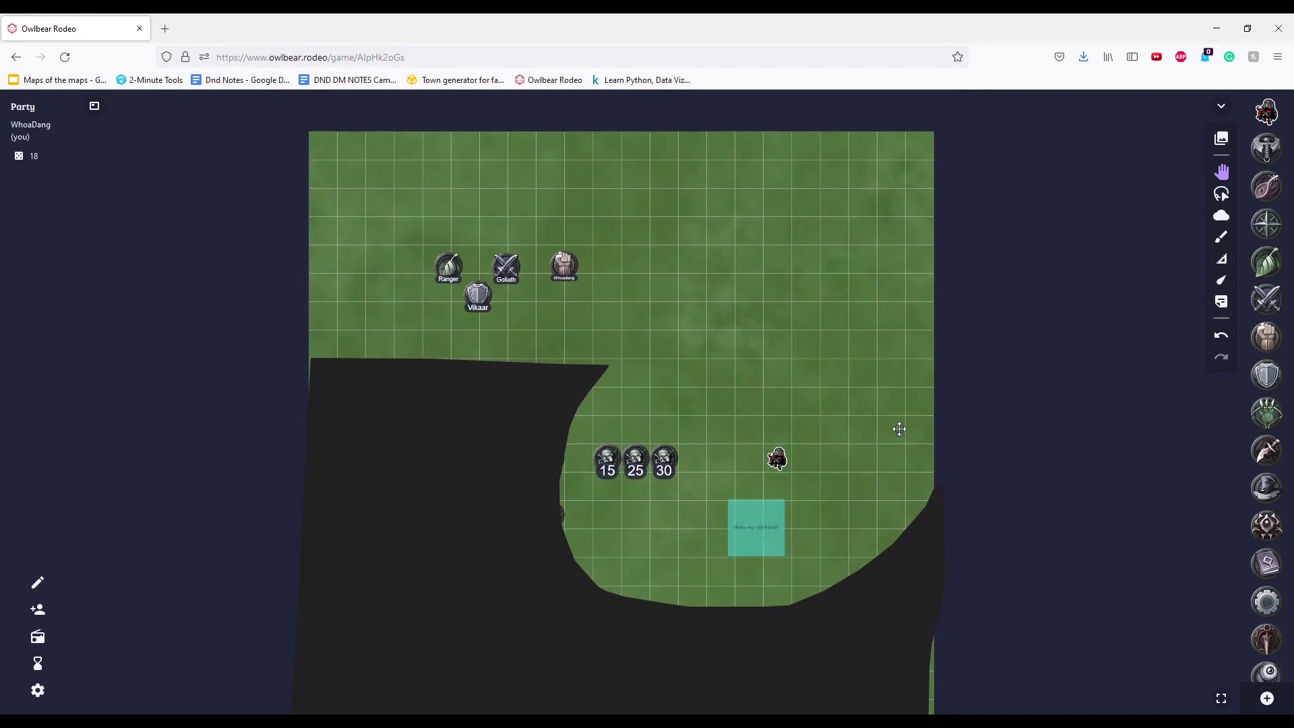
Switch the "Hello my old friend" note to plain text and back to a card
{"action": "left_click", "coordinate": [782, 527]}
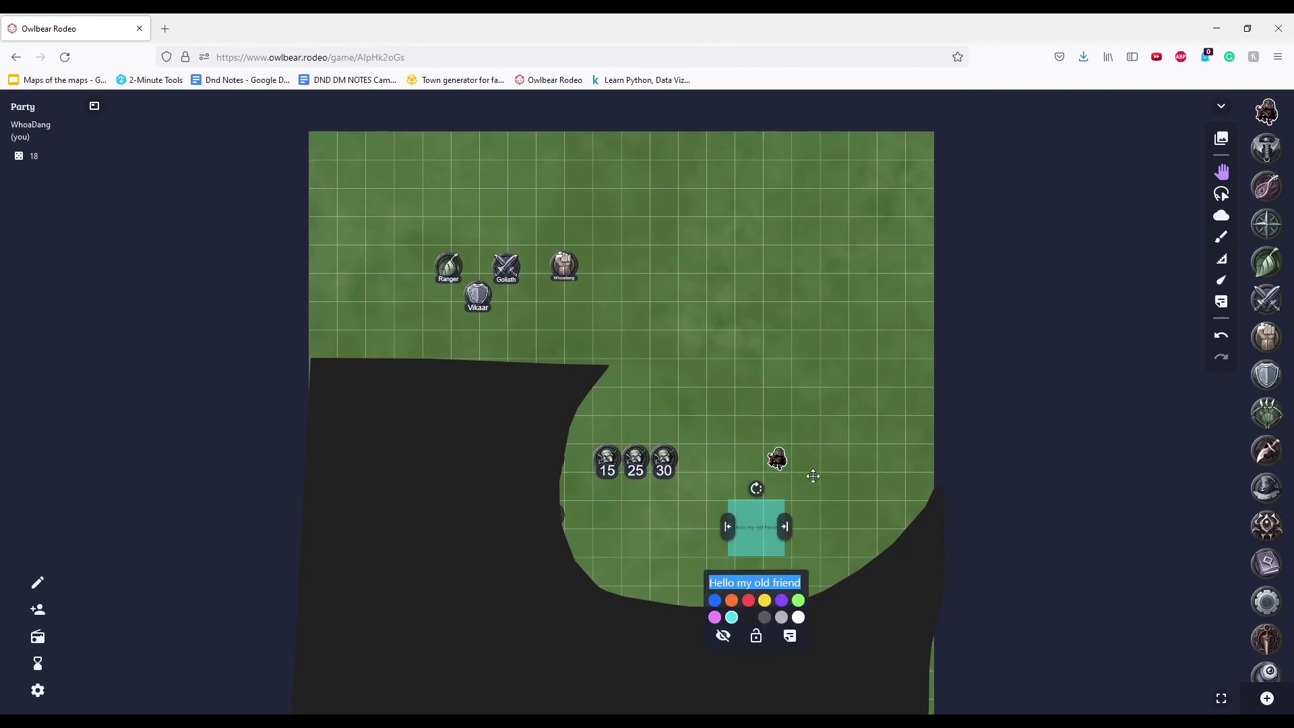
{"action": "left_click", "coordinate": [790, 638]}
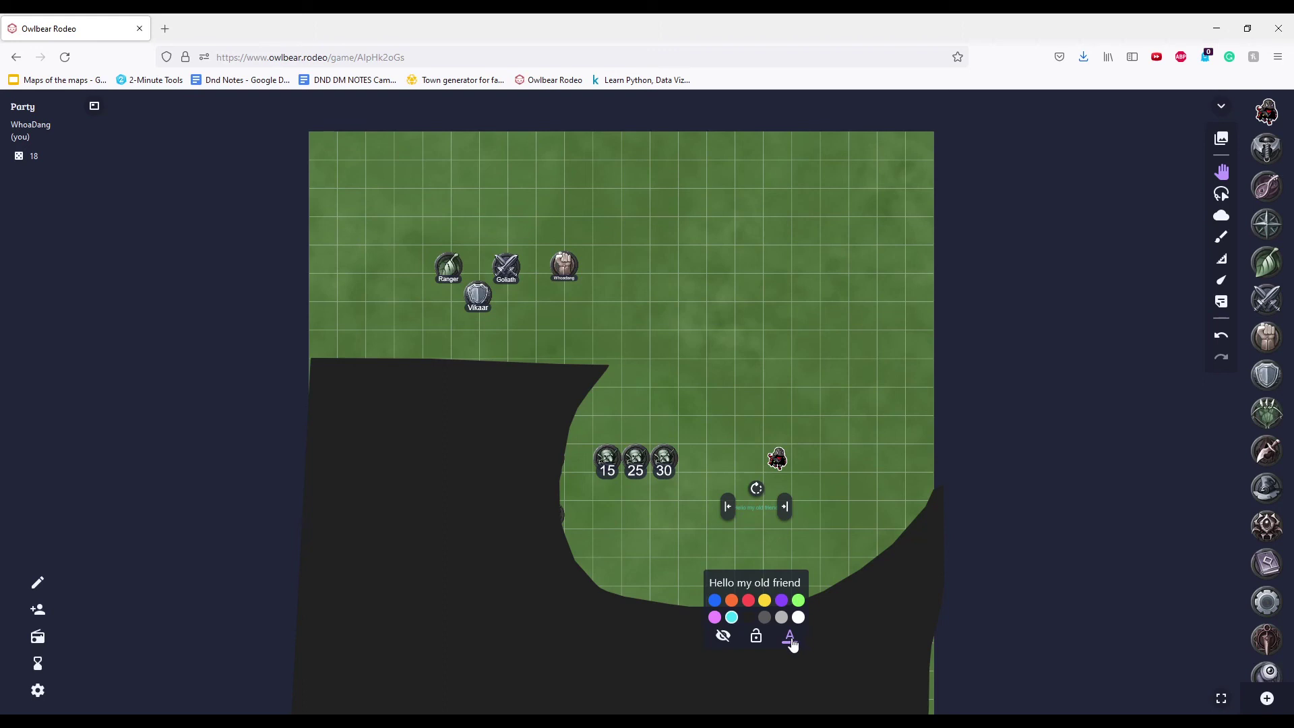
{"action": "left_click", "coordinate": [790, 639]}
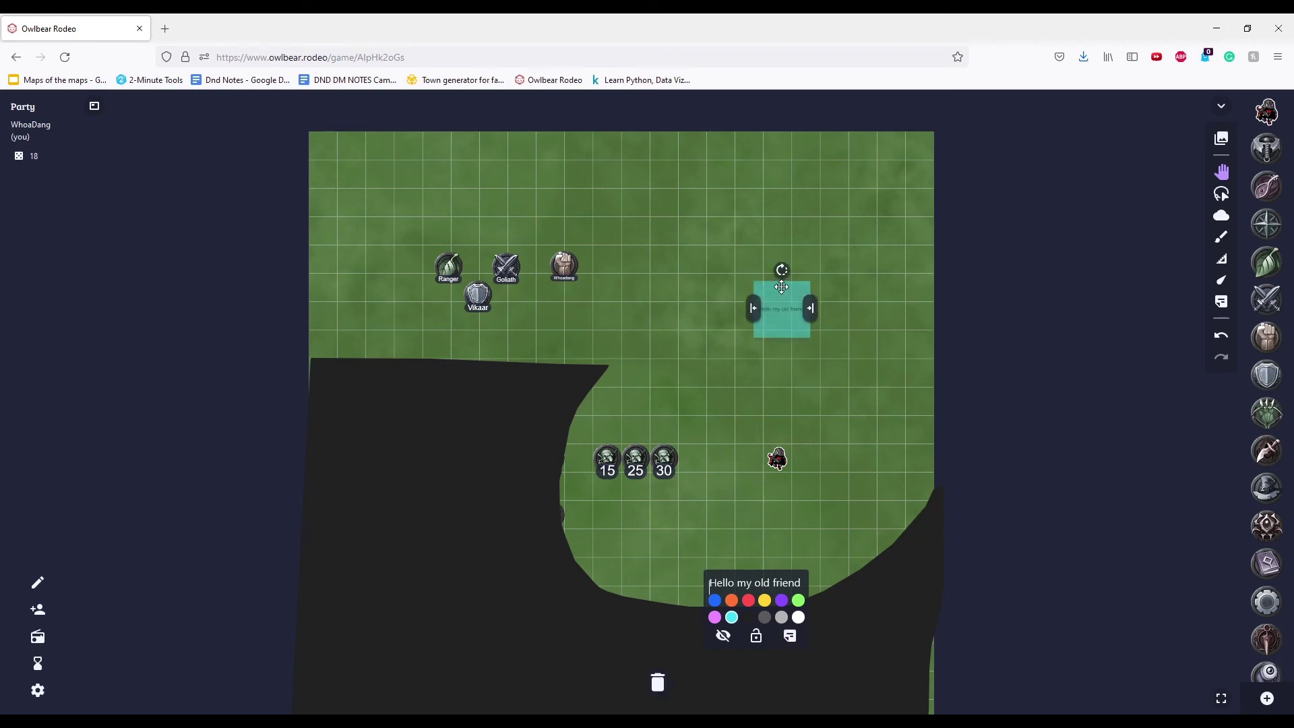